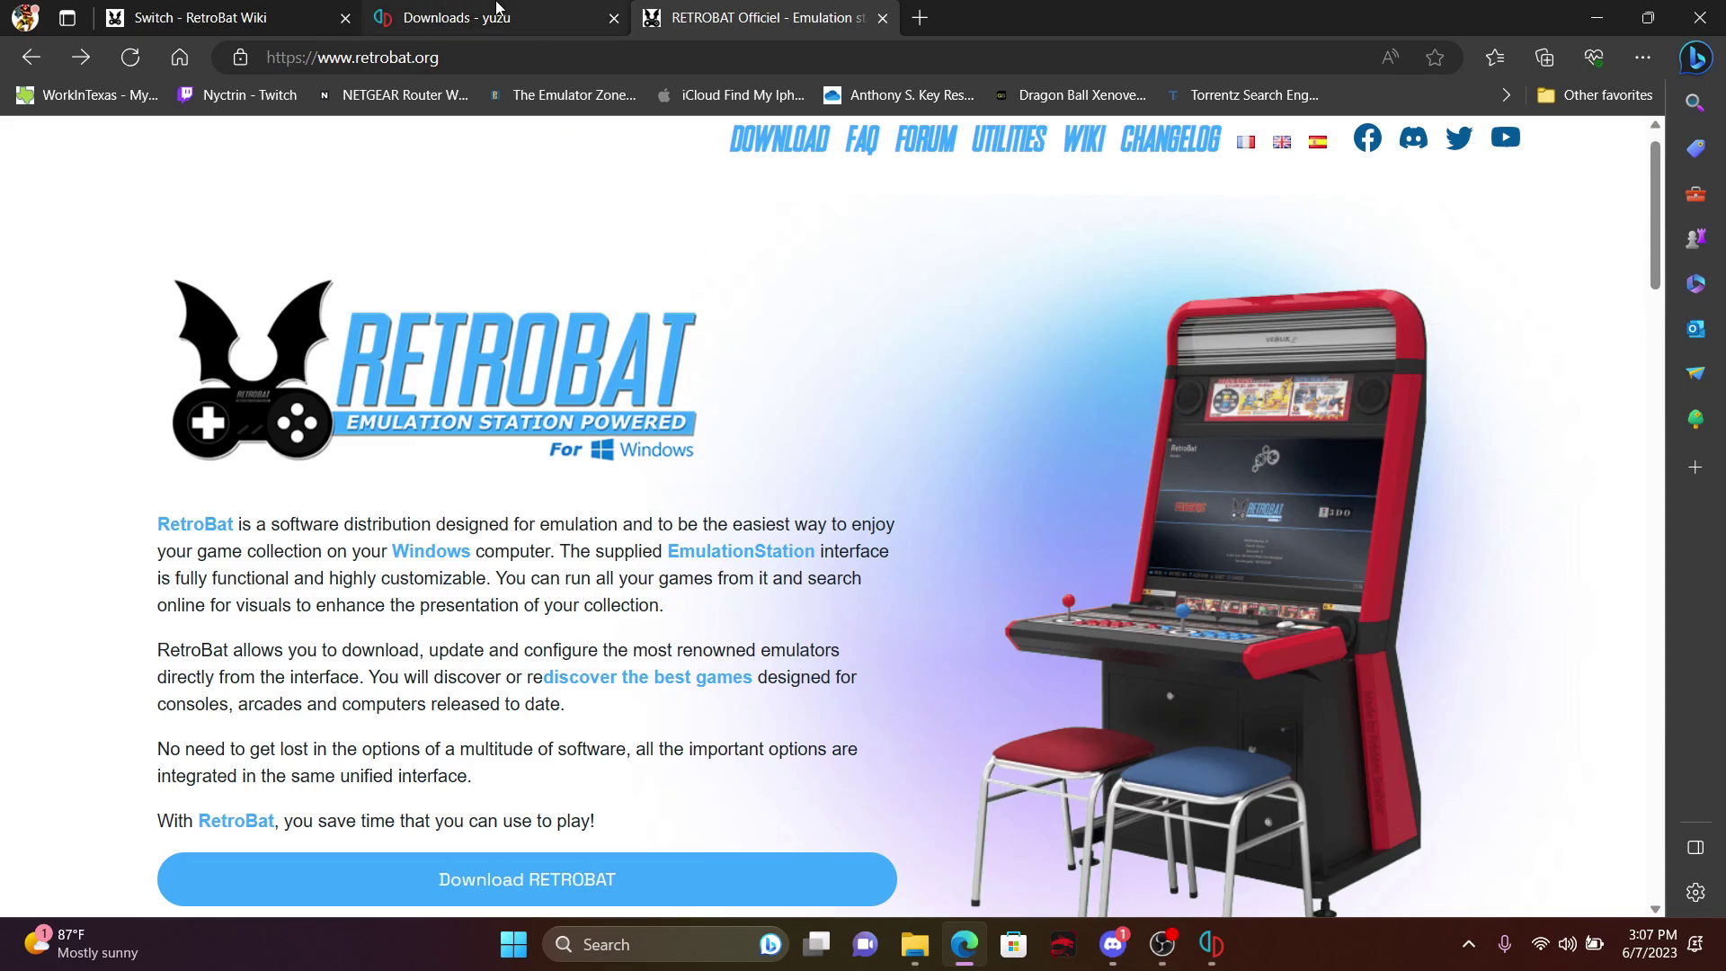
# View the yuzu downloads page and the RetroBat home page, and minimize the browser.
pyautogui.click(438, 17)
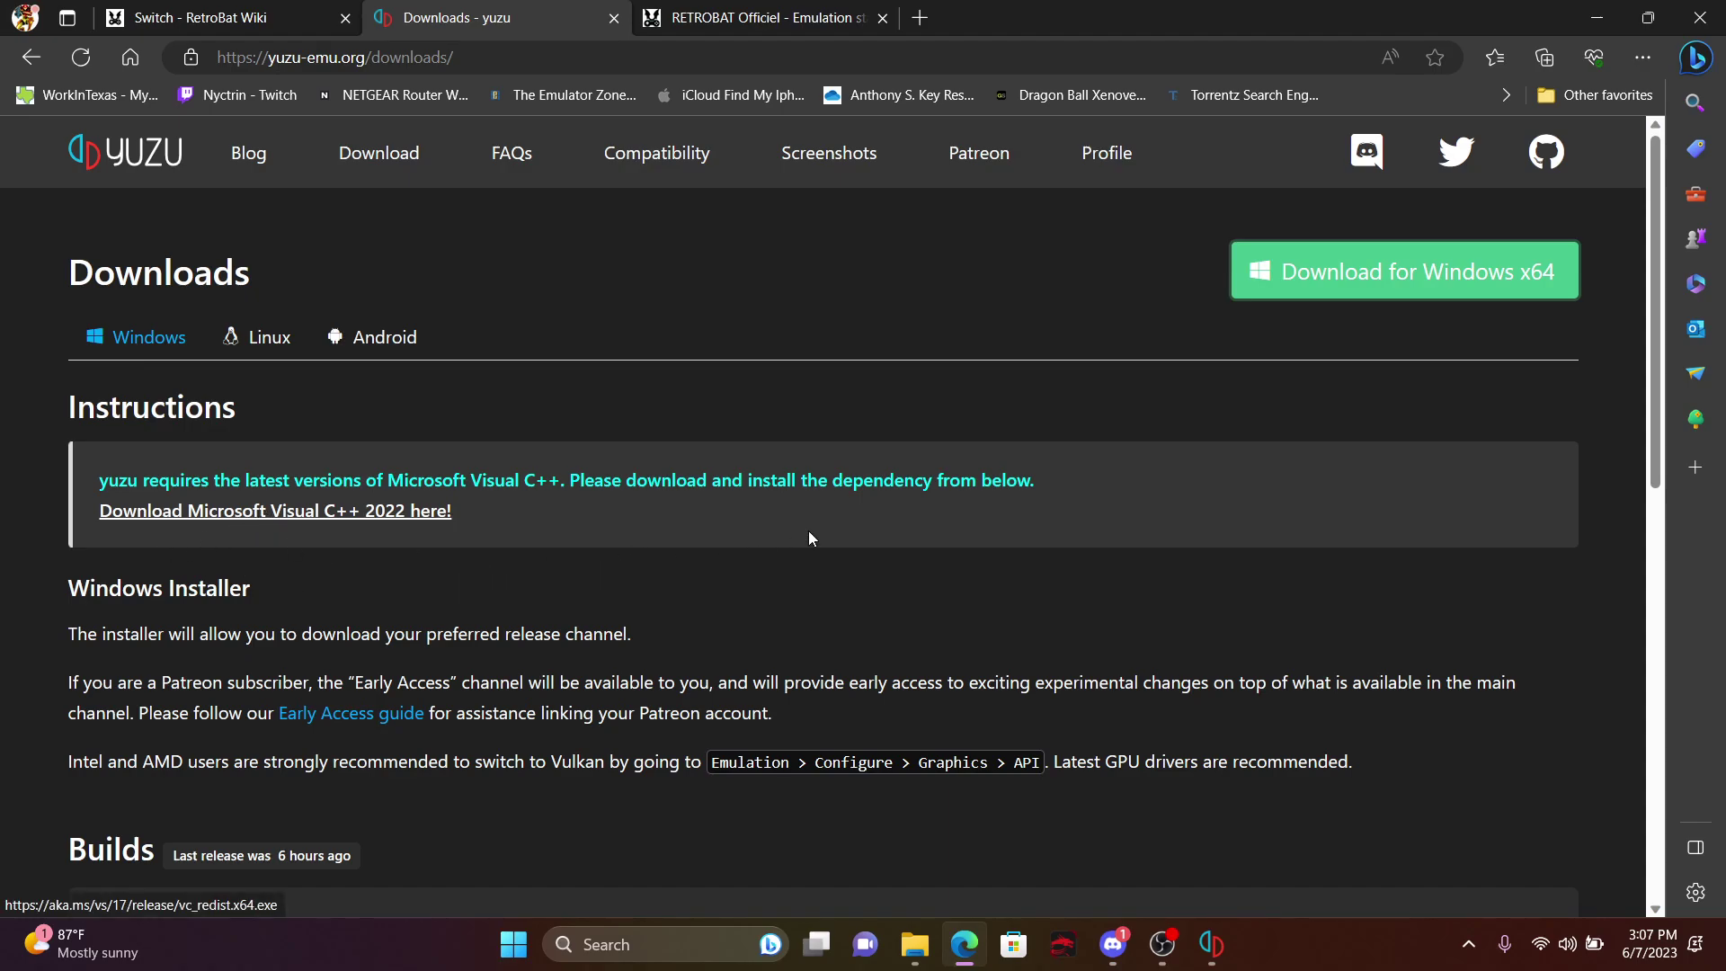
pyautogui.click(704, 18)
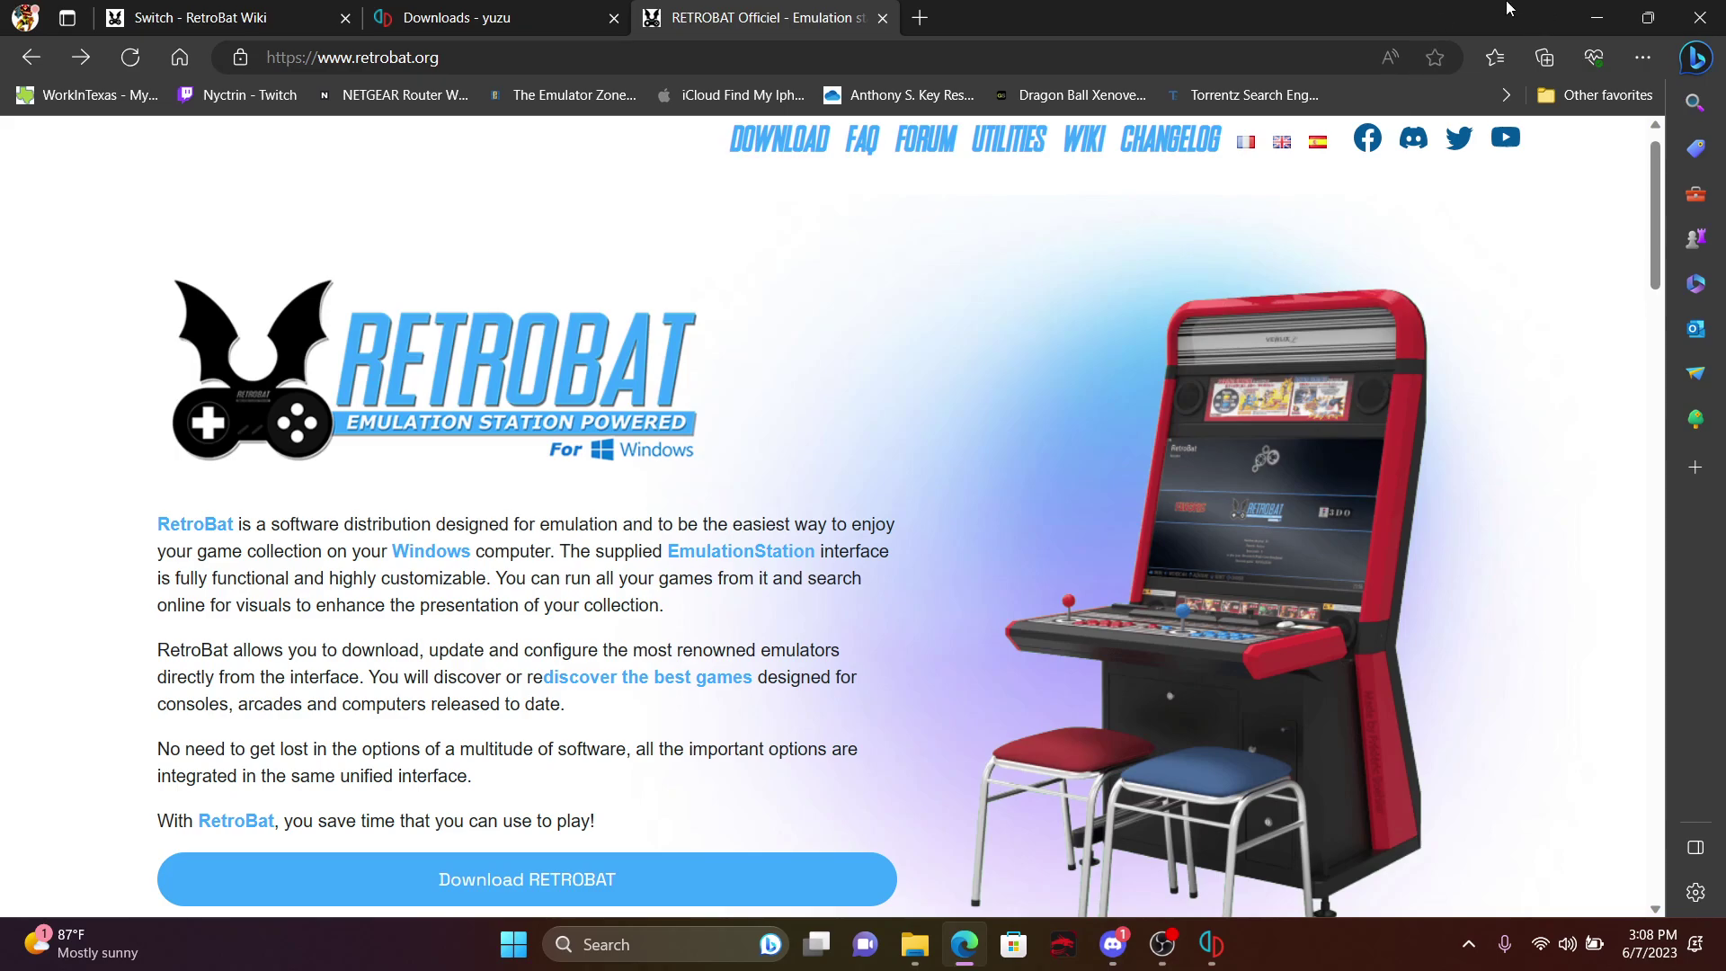
pyautogui.click(1588, 16)
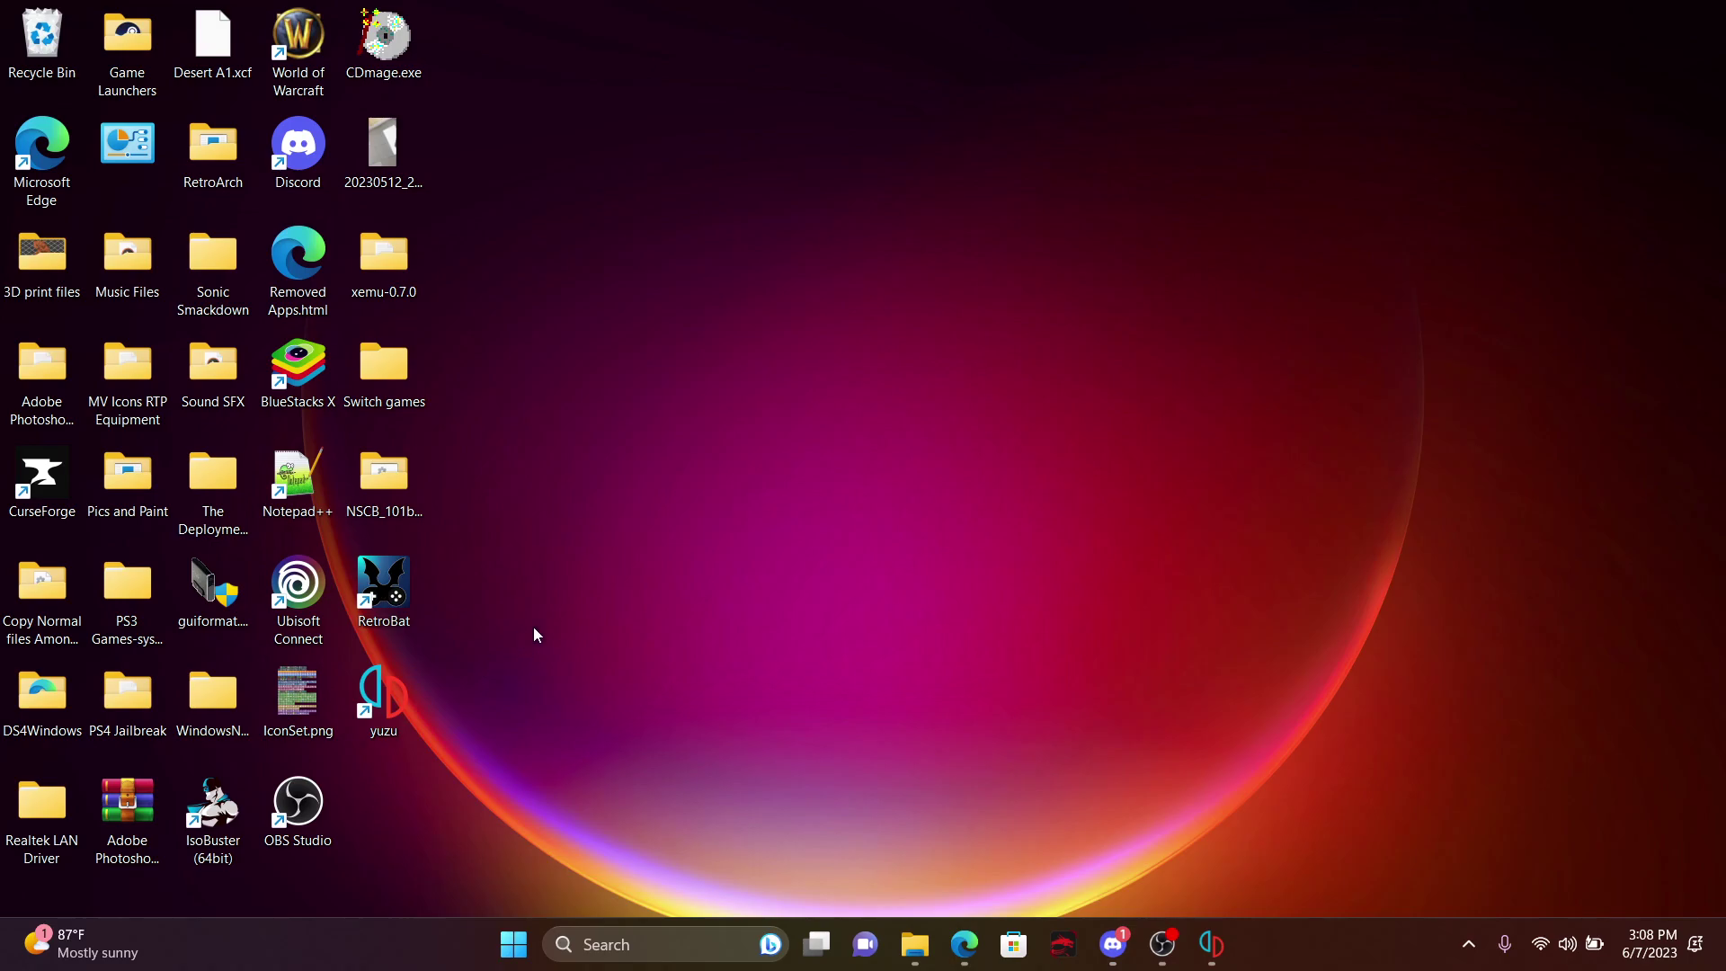
# Check the Start in path in the RetroBat desktop shortcut's properties, and close them without changes.
pyautogui.rightClick(395, 587)
pyautogui.click(534, 327)
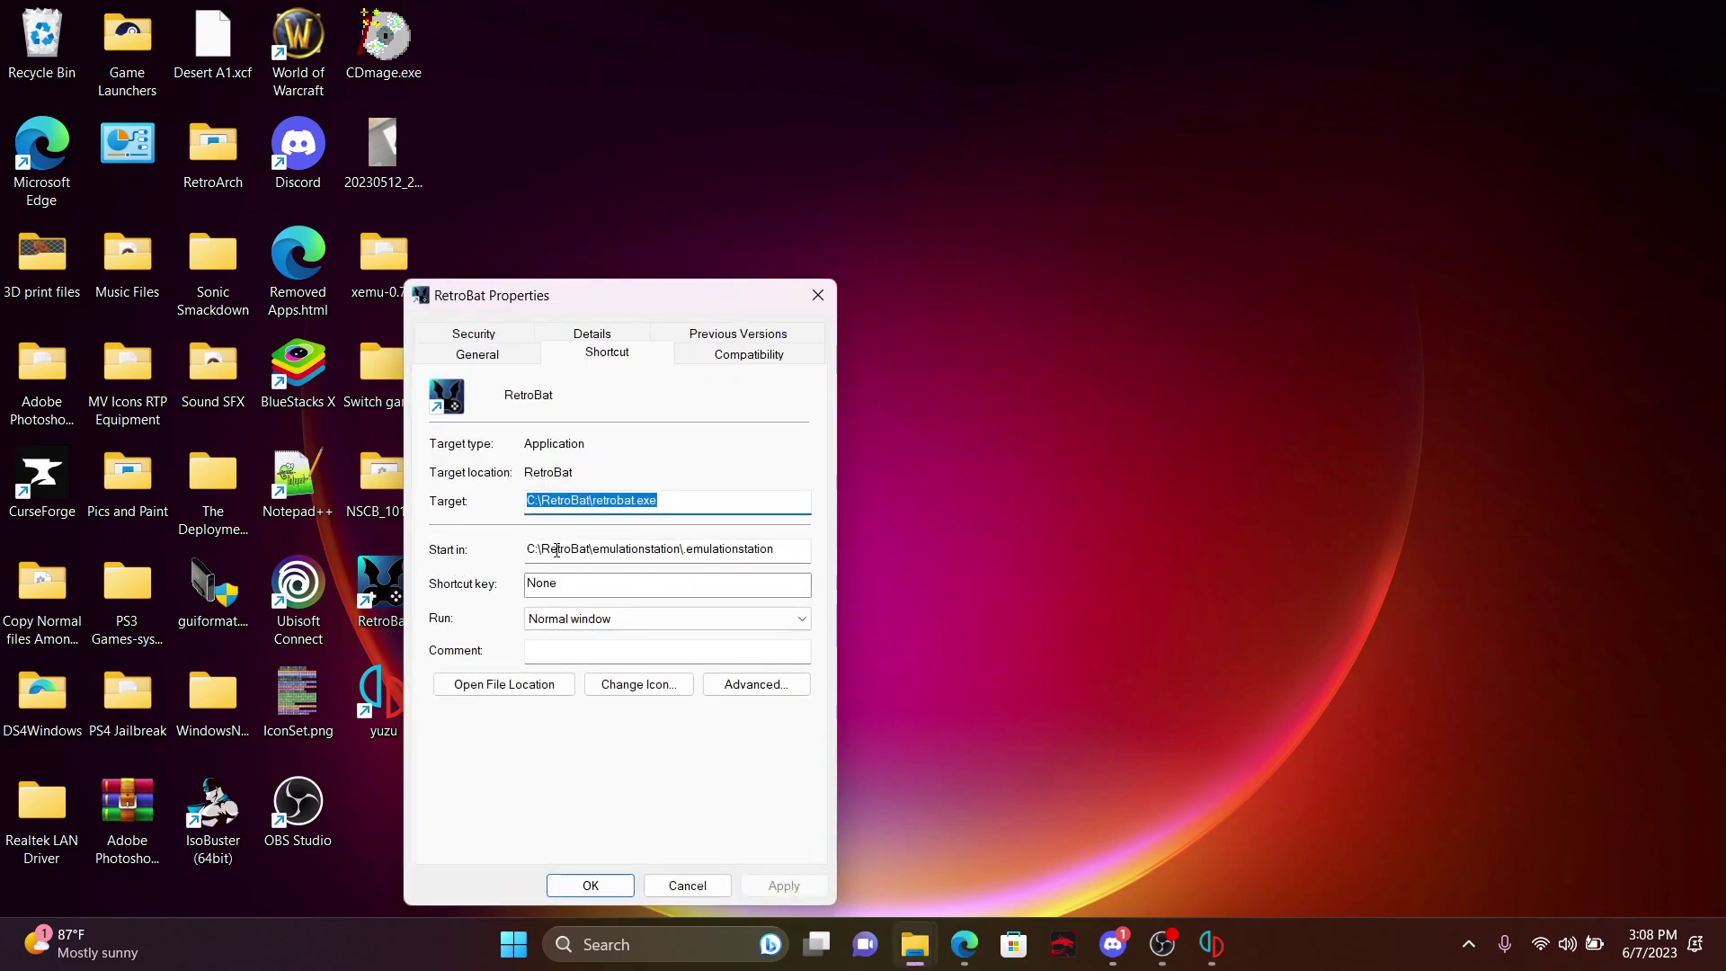
pyautogui.moveTo(783, 550); pyautogui.dragTo(527, 550)
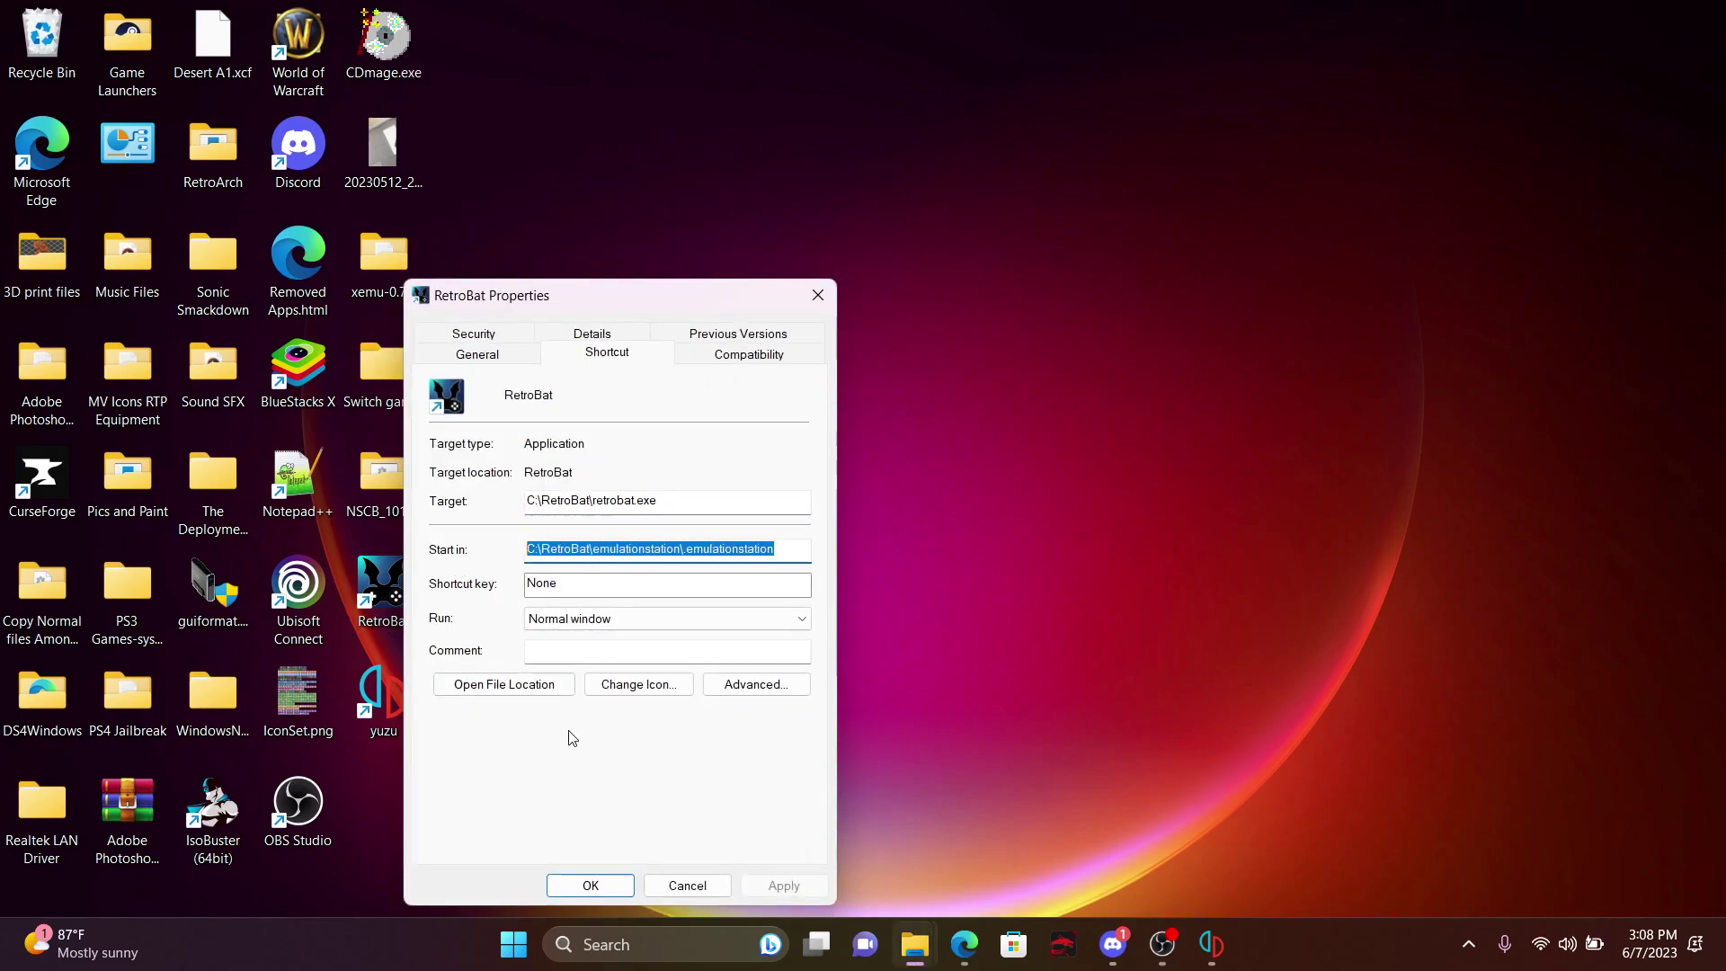
pyautogui.click(687, 883)
# Switch to the File Explorer window showing .emulationstation and view the folder's full path.
pyautogui.moveTo(915, 944)
pyautogui.click(792, 832)
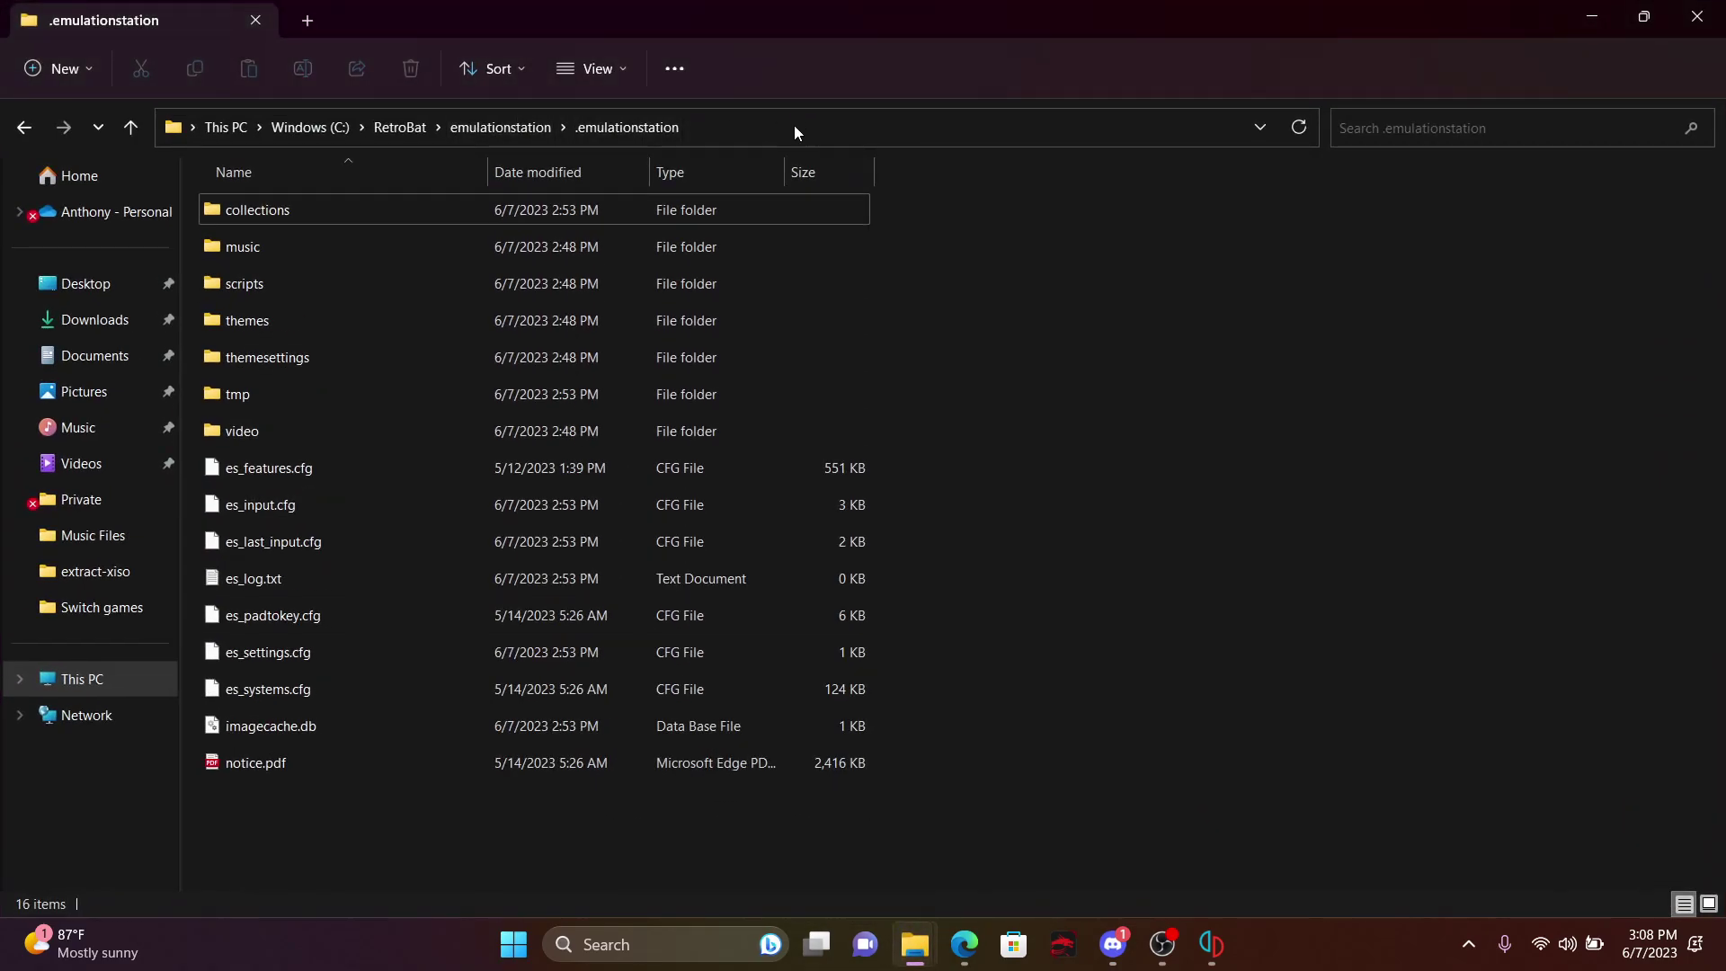
pyautogui.click(756, 126)
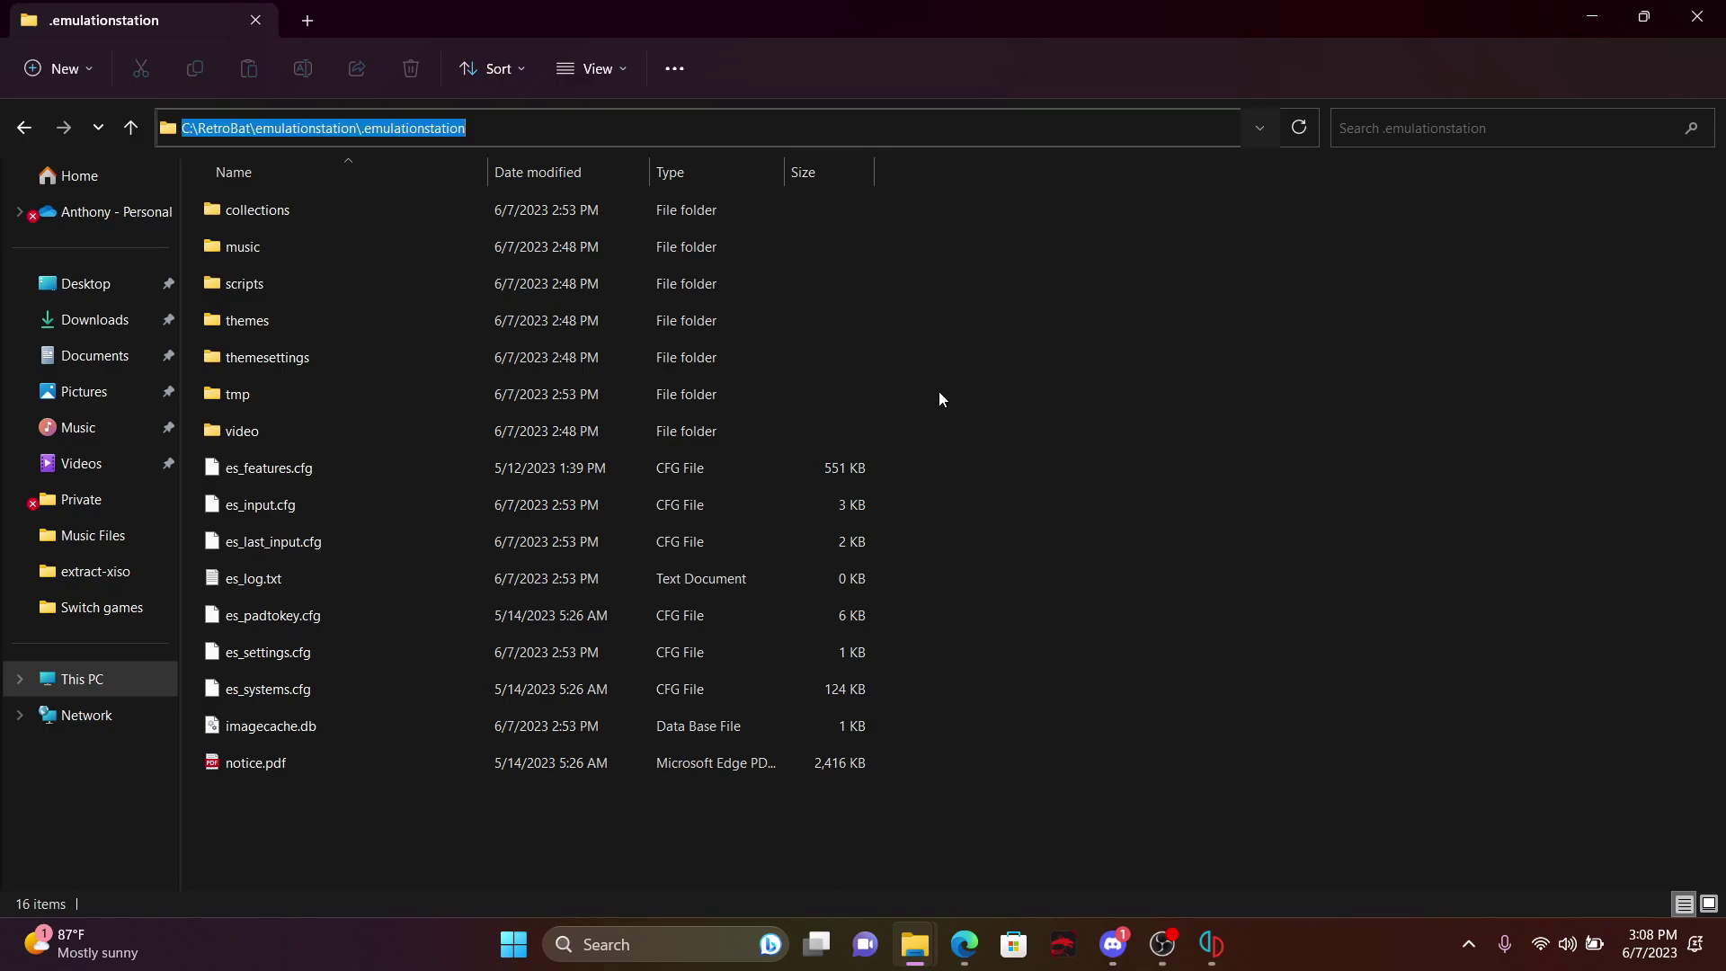
pyautogui.click(1124, 436)
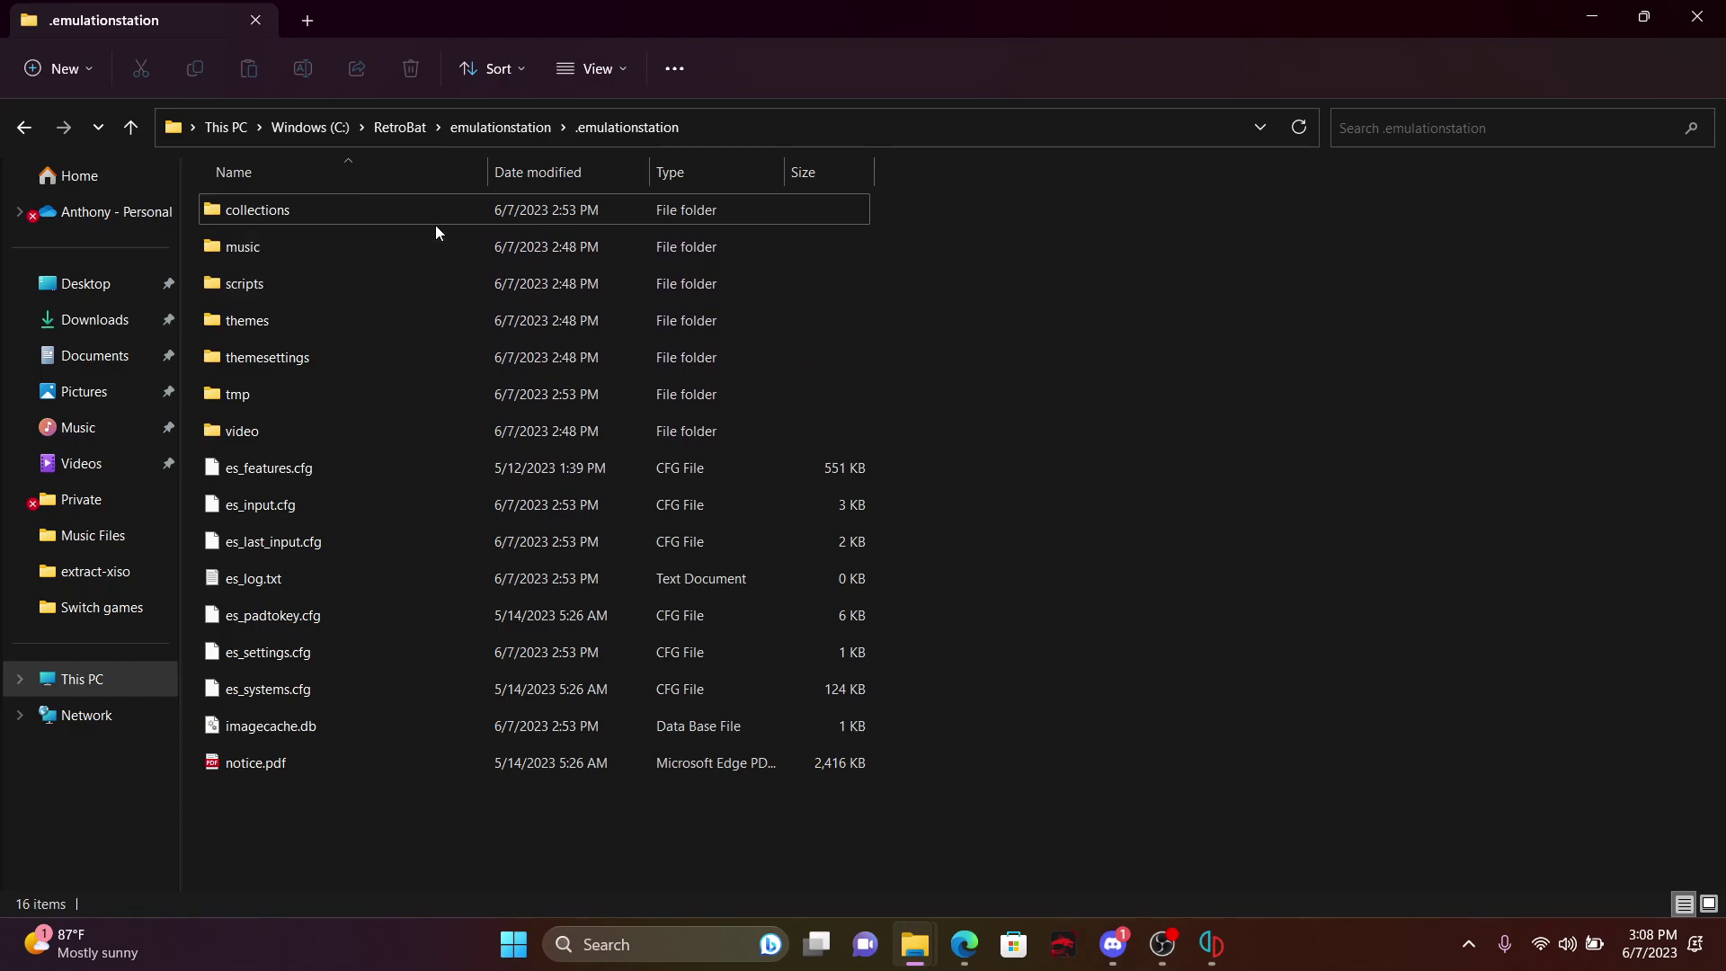
# Go up to the main RetroBat folder and open the yuzu folder inside emulators.
pyautogui.click(399, 132)
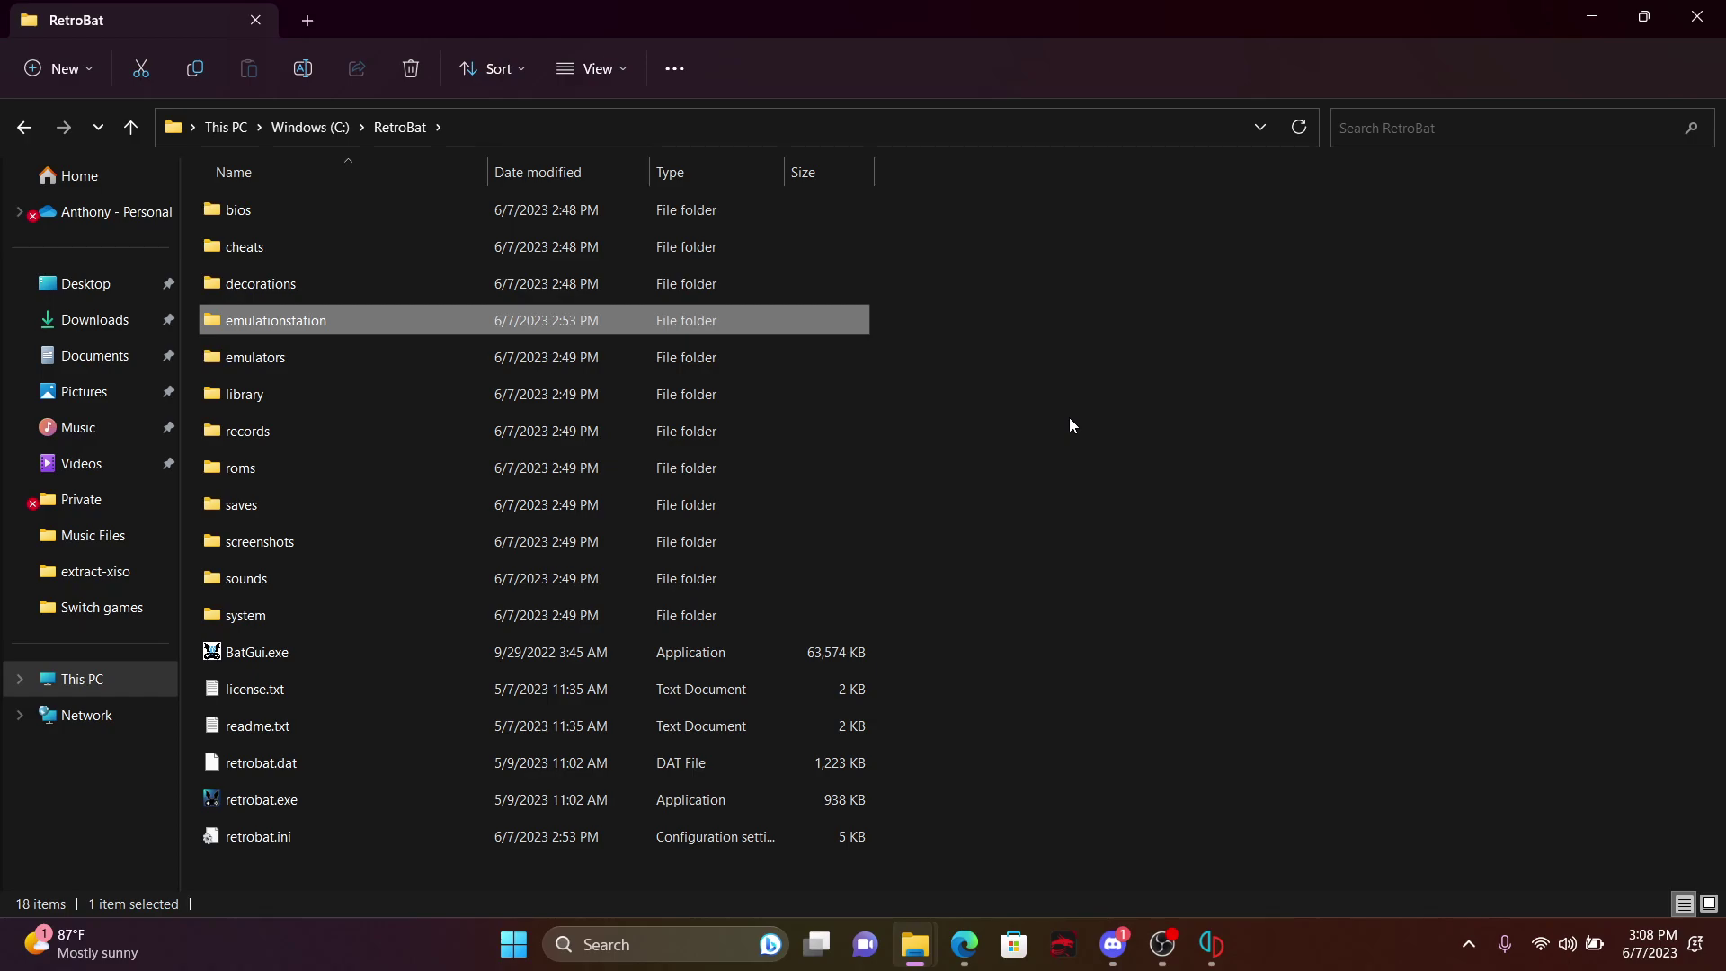
pyautogui.click(1052, 434)
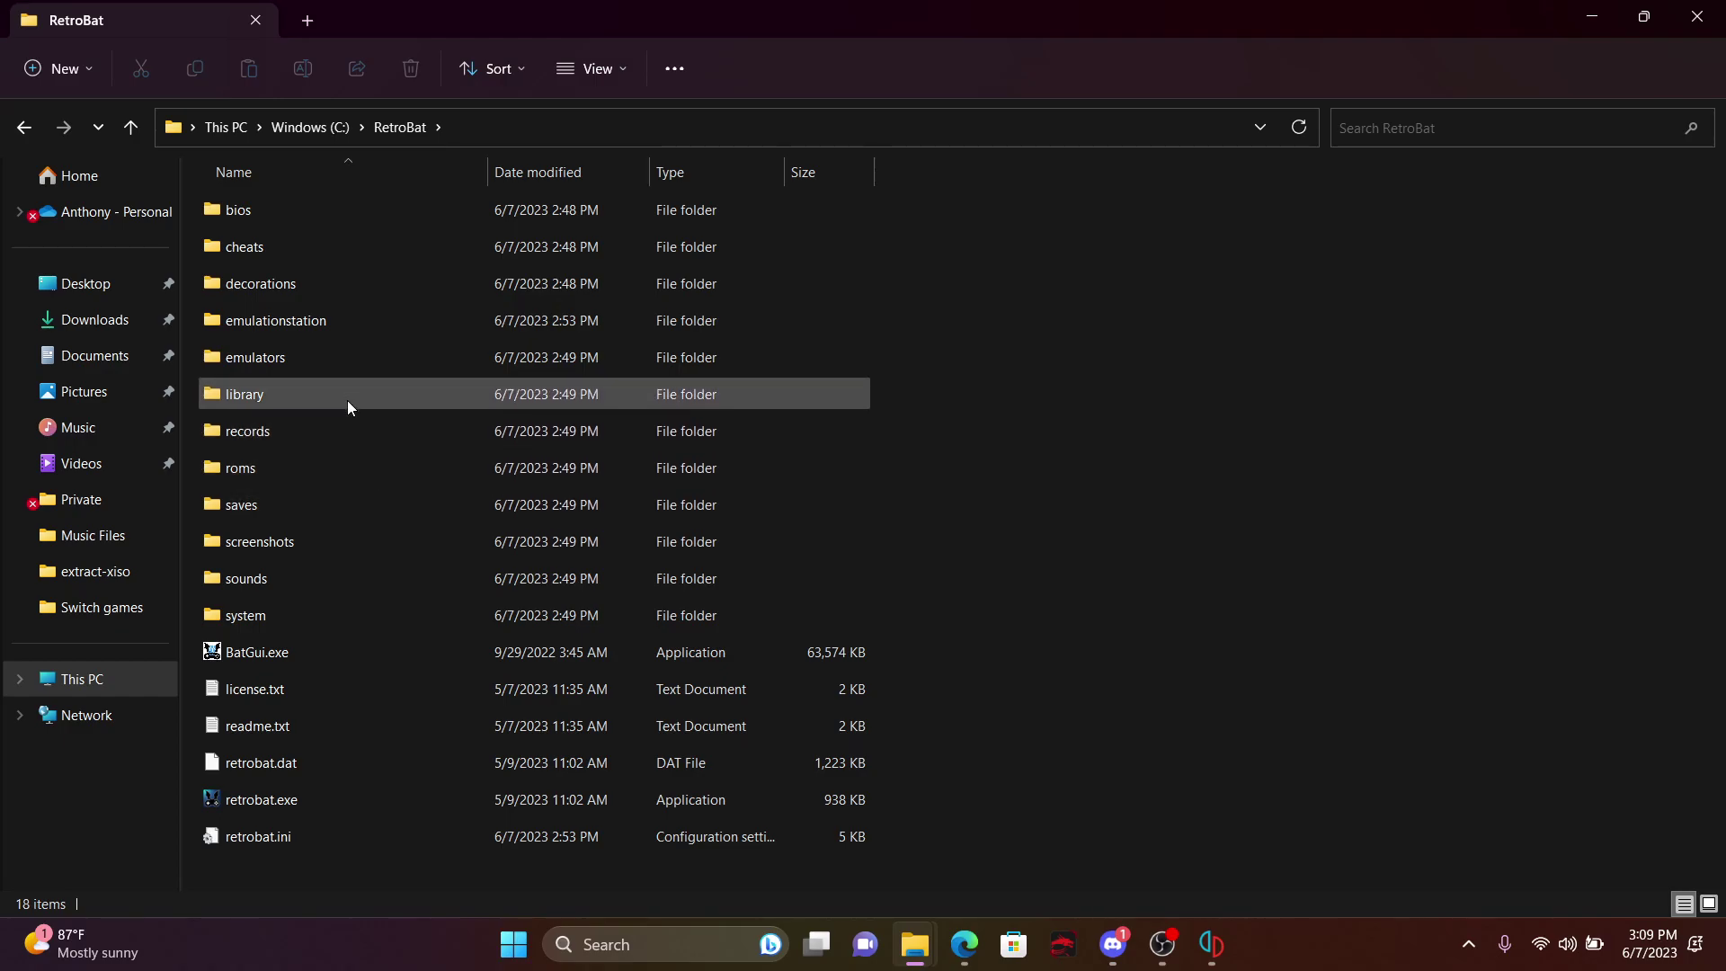
pyautogui.doubleClick(337, 358)
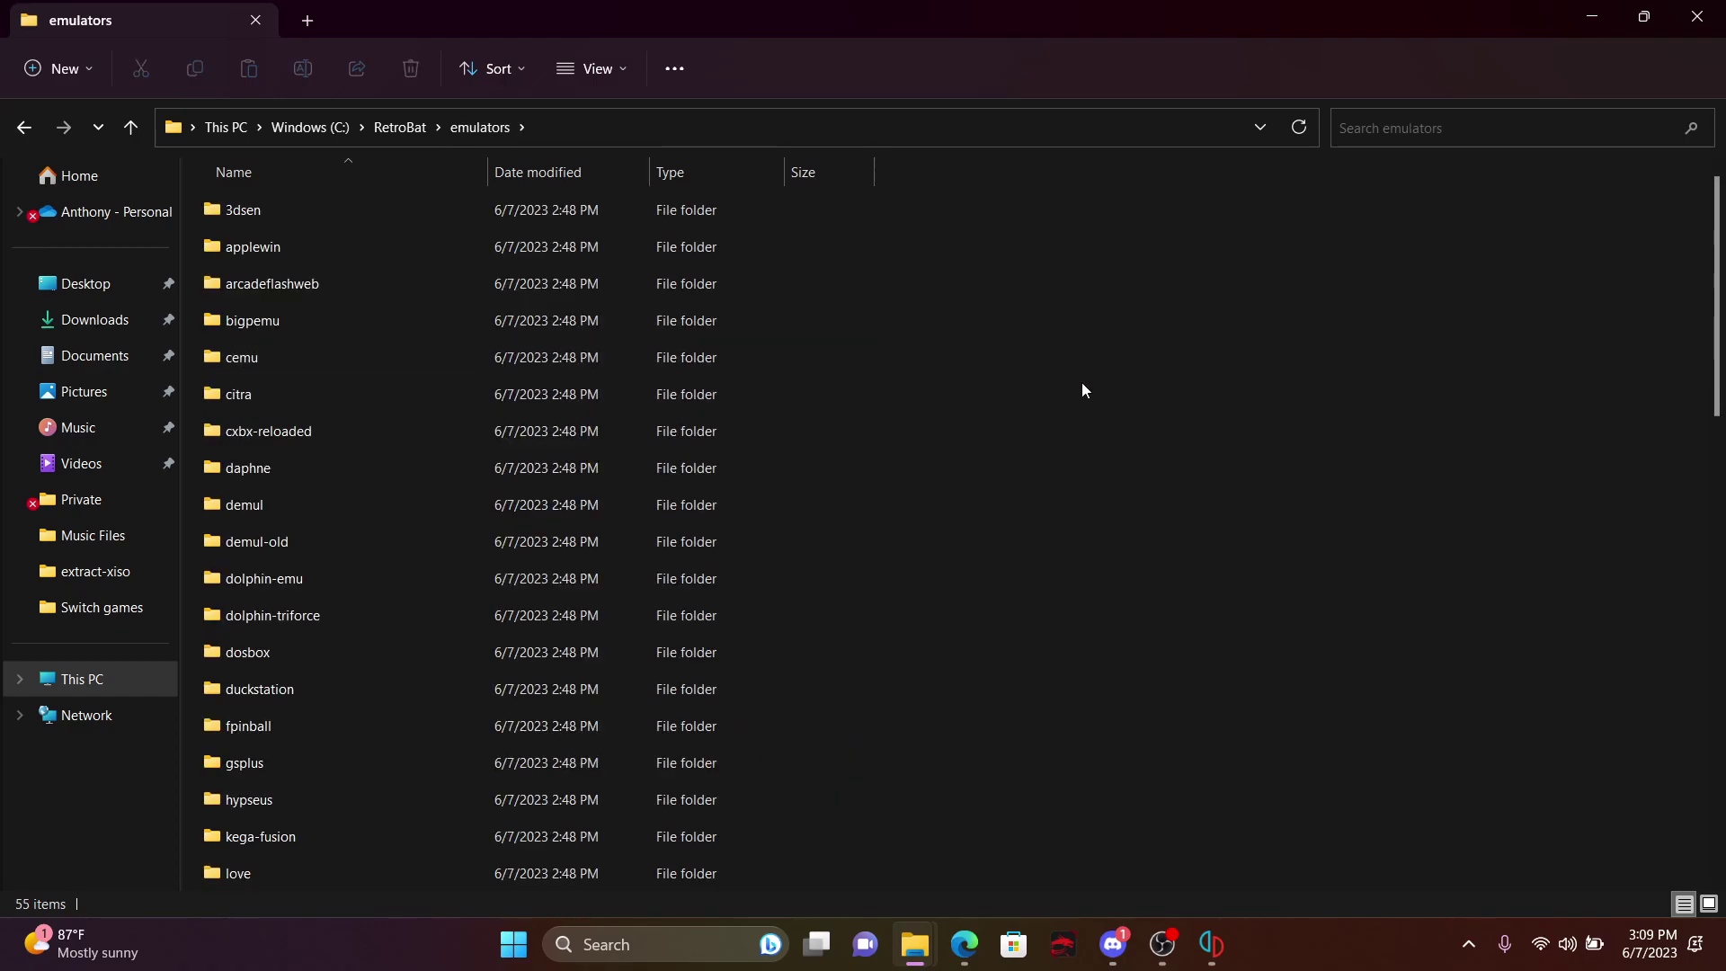
pyautogui.moveTo(1715, 274); pyautogui.dragTo(1660, 817)
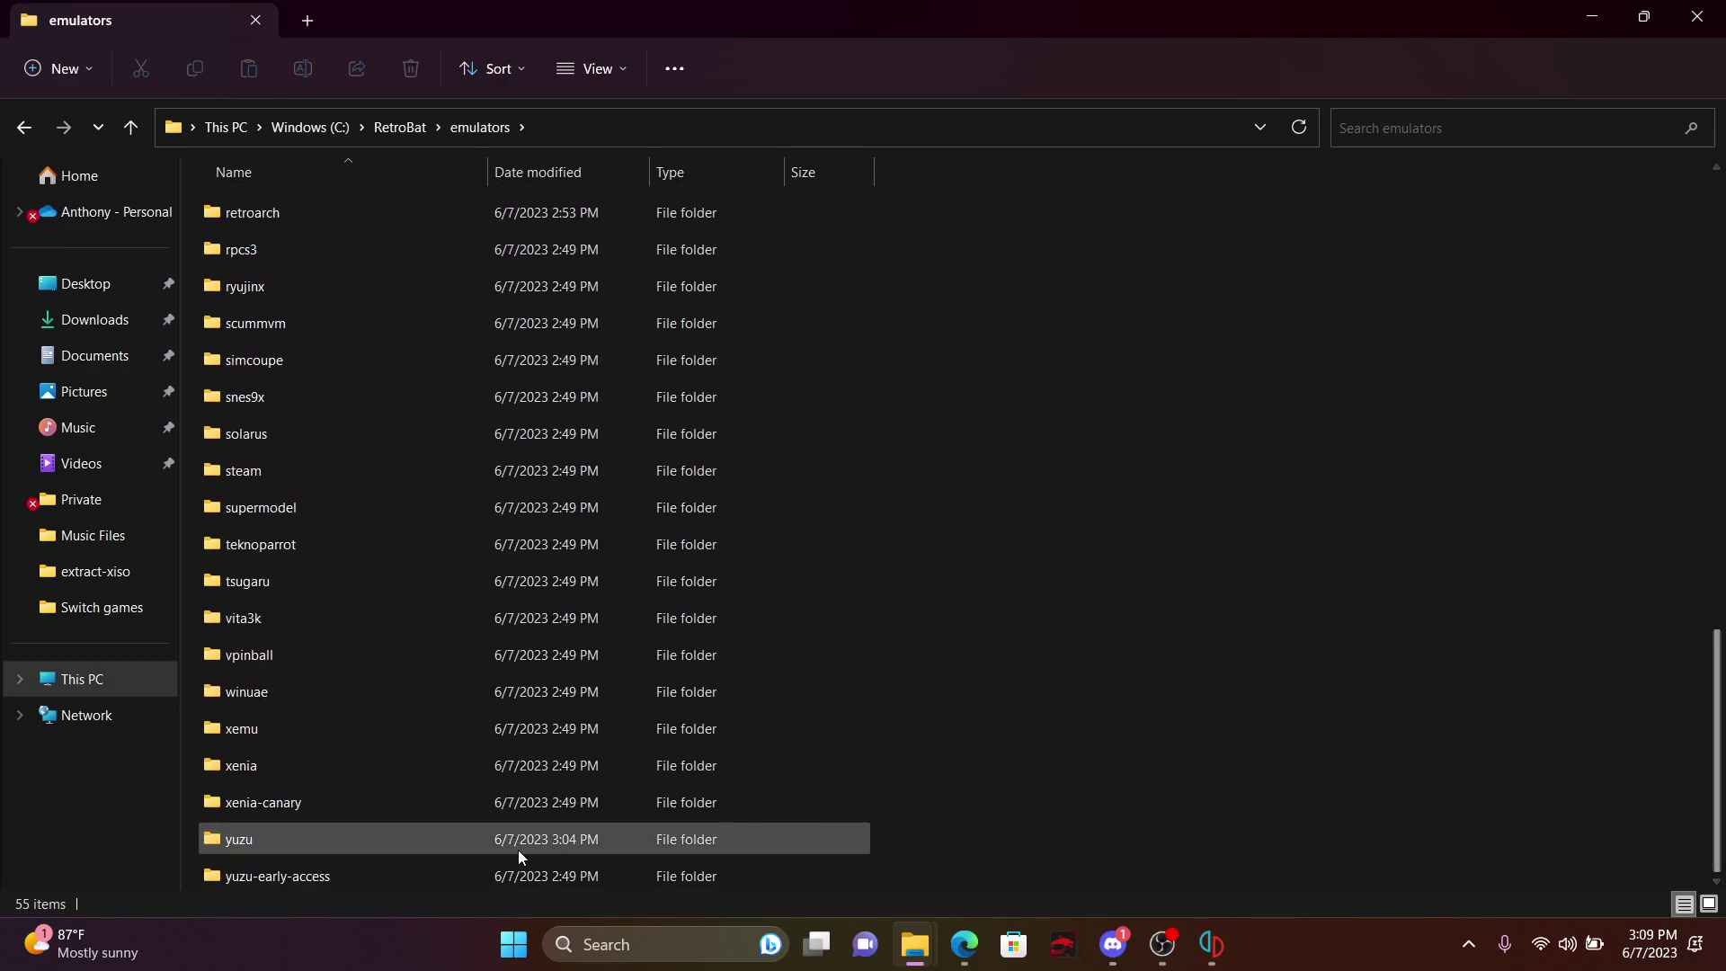
pyautogui.doubleClick(390, 848)
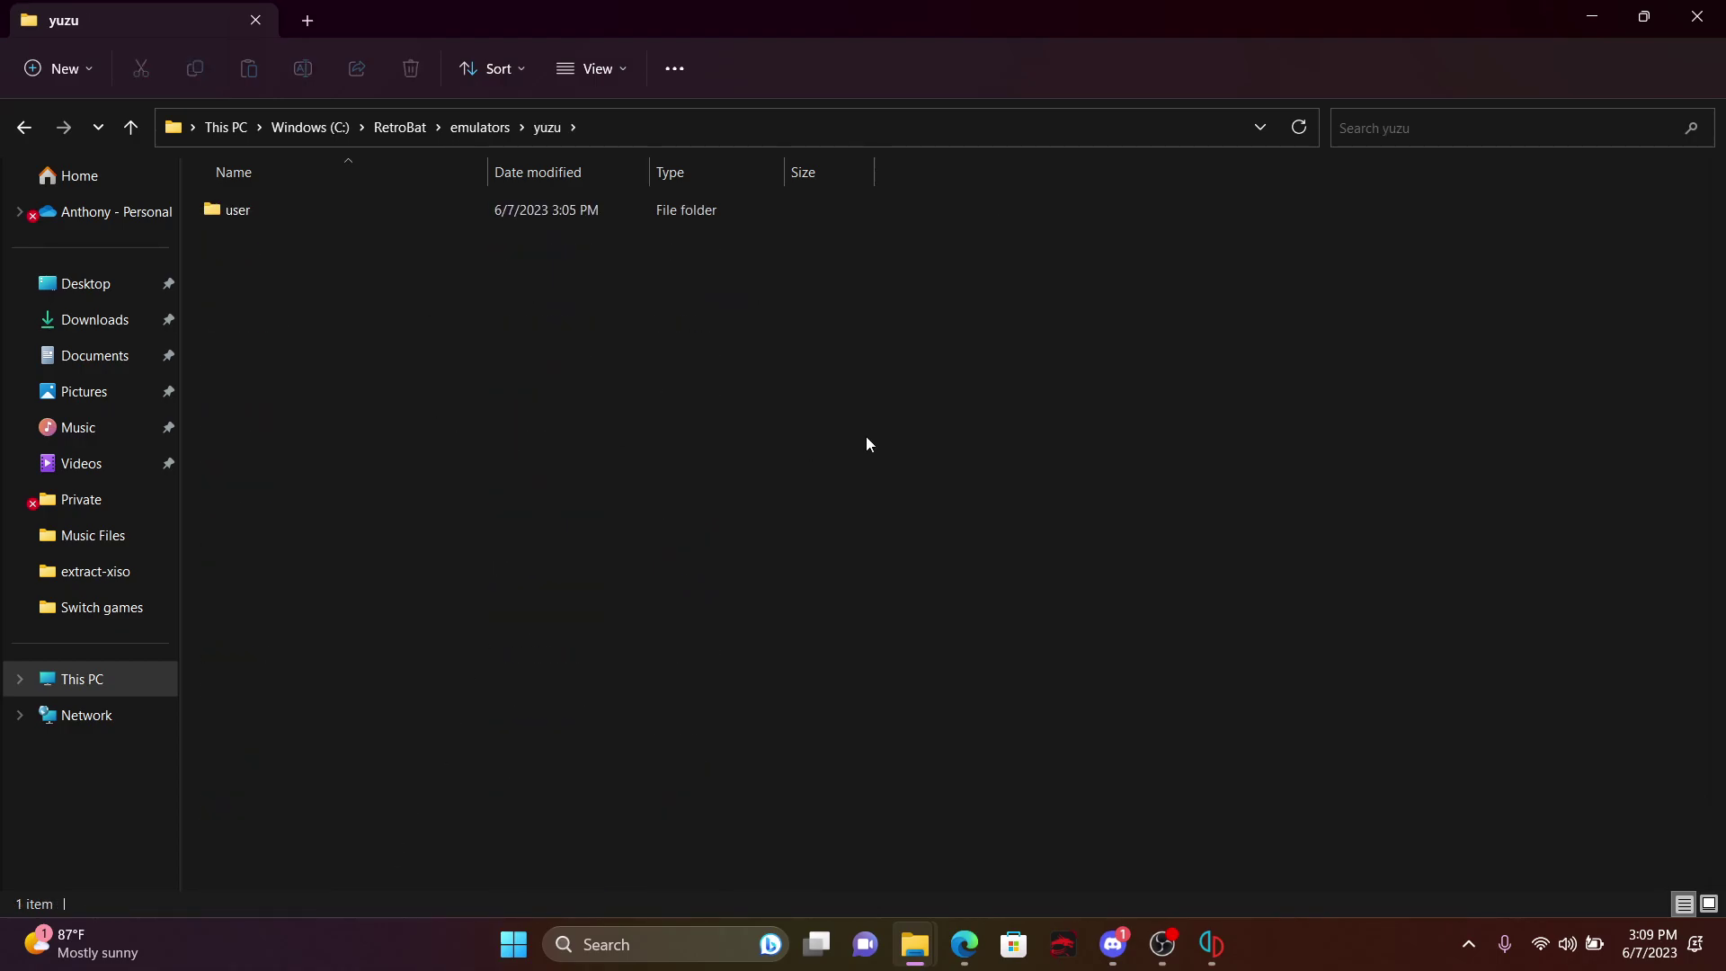
# Switch to the File Explorer window at AppData\Local\yuzu and open the yuzu-windows-msvc folder.
pyautogui.moveTo(916, 944)
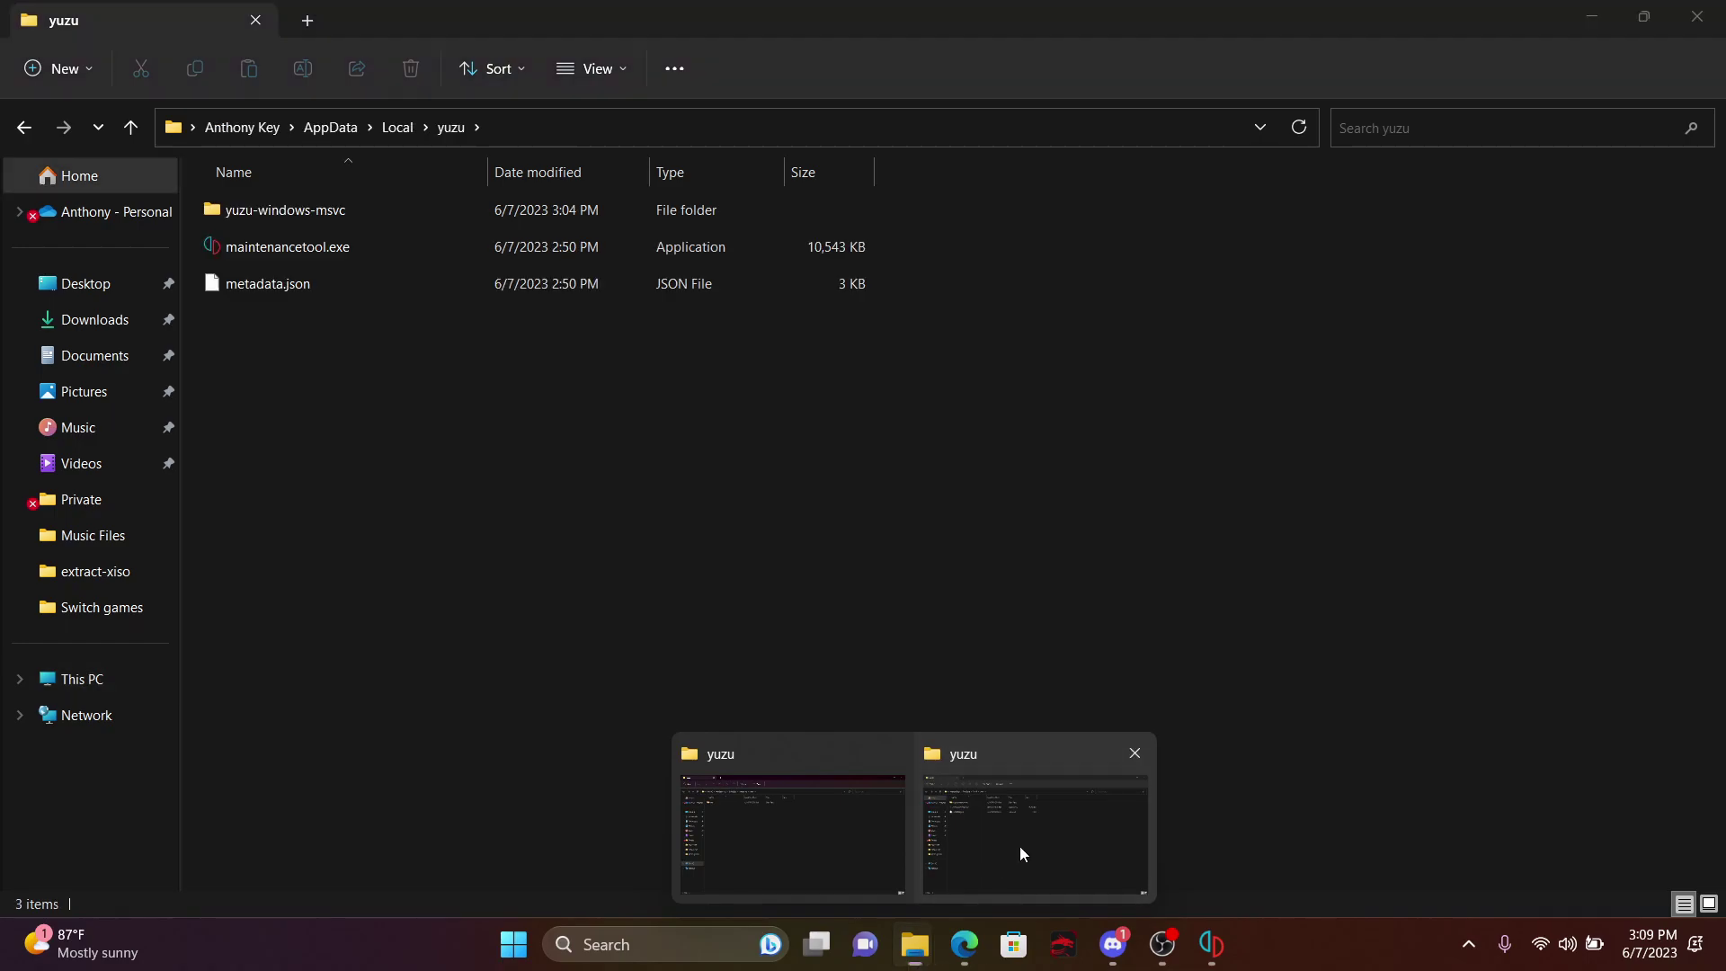
pyautogui.click(1020, 845)
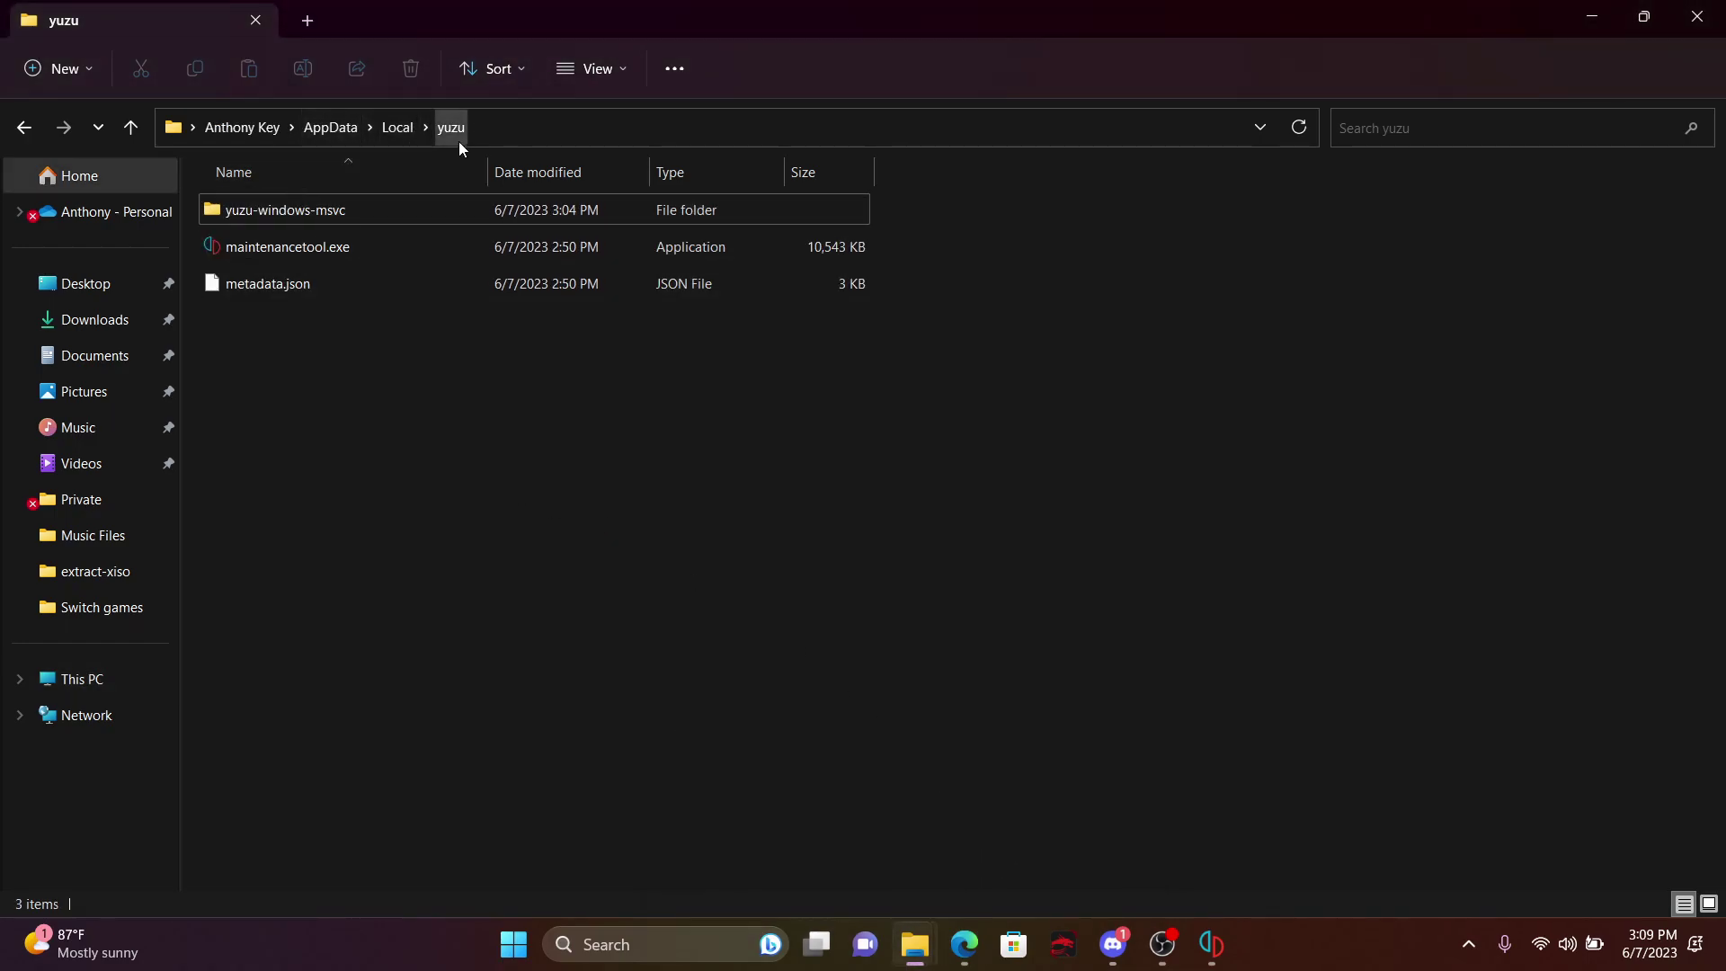
pyautogui.click(354, 212)
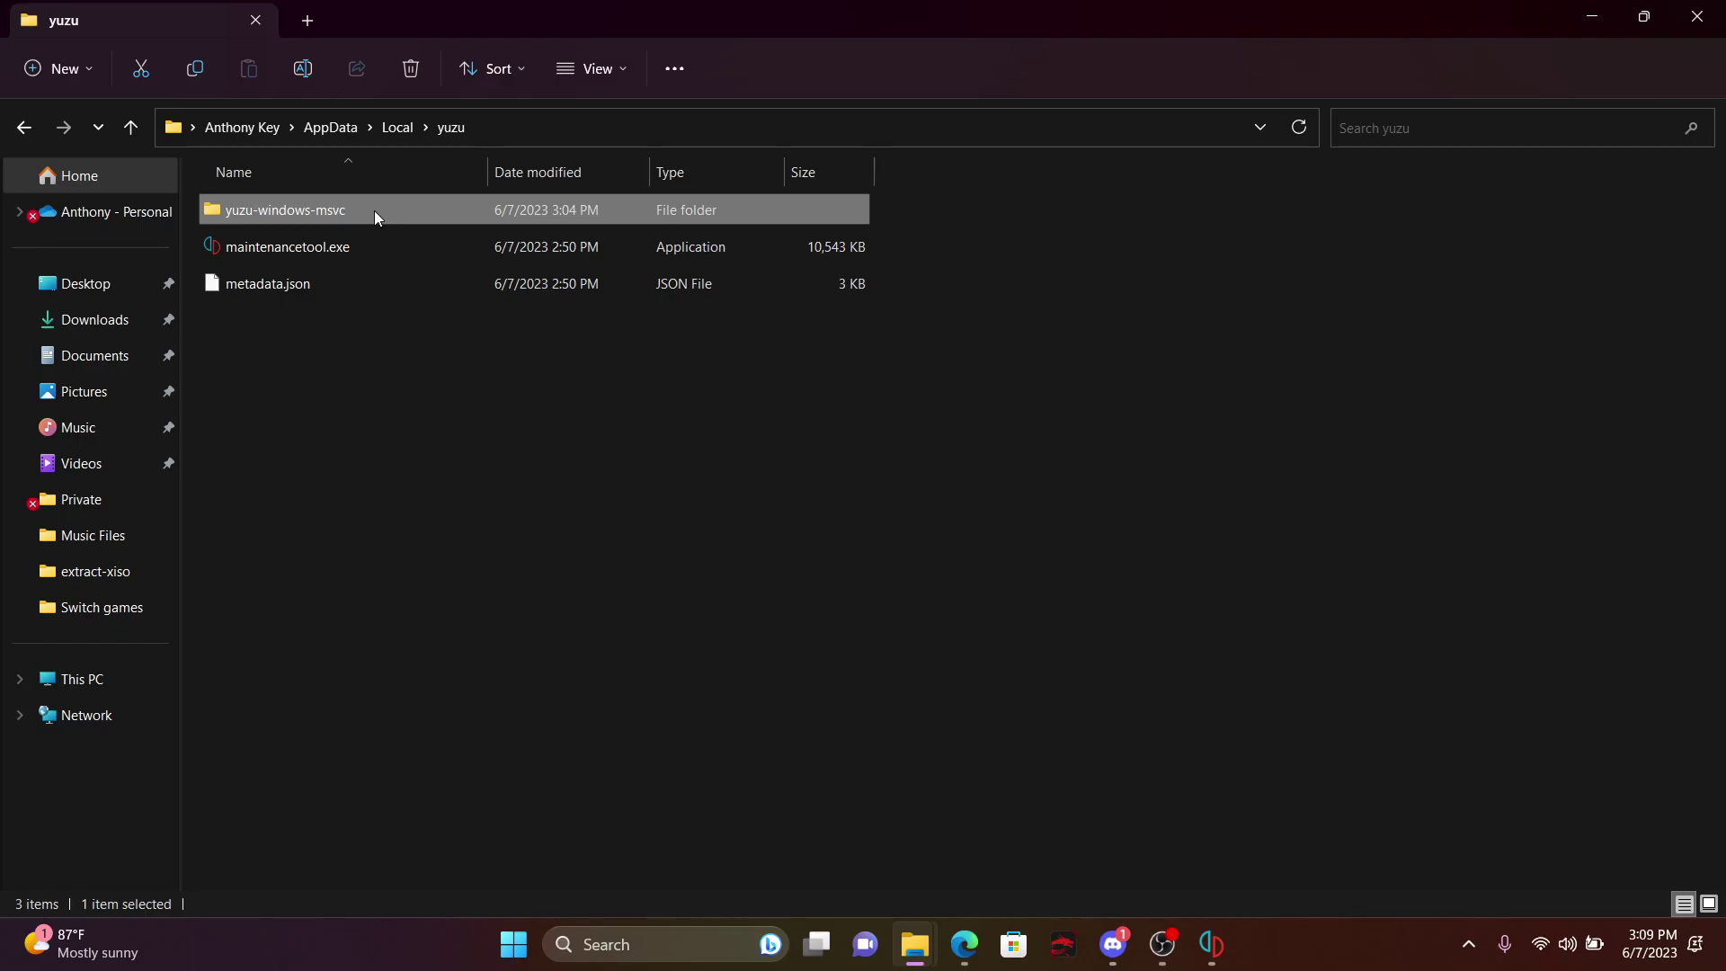
pyautogui.doubleClick(379, 210)
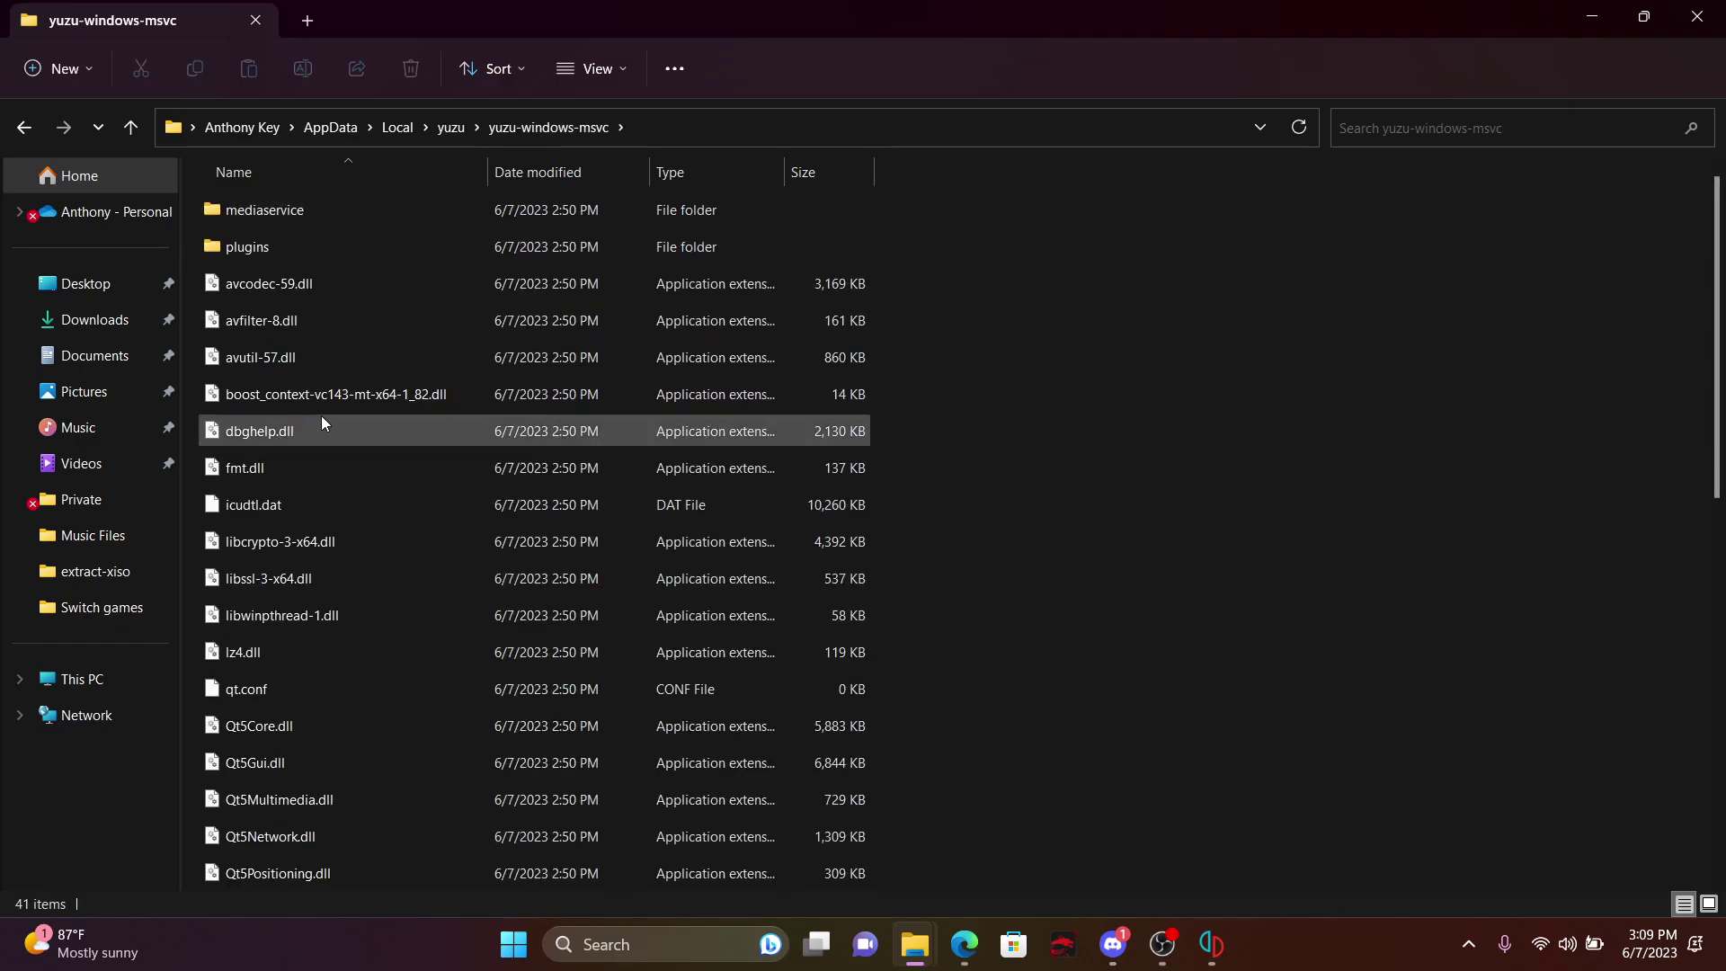
# Move everything from the yuzu-windows-msvc folder into C:\RetroBat\emulators\yuzu.
pyautogui.click(299, 321)
pyautogui.hotkey('ctrl', 'a')
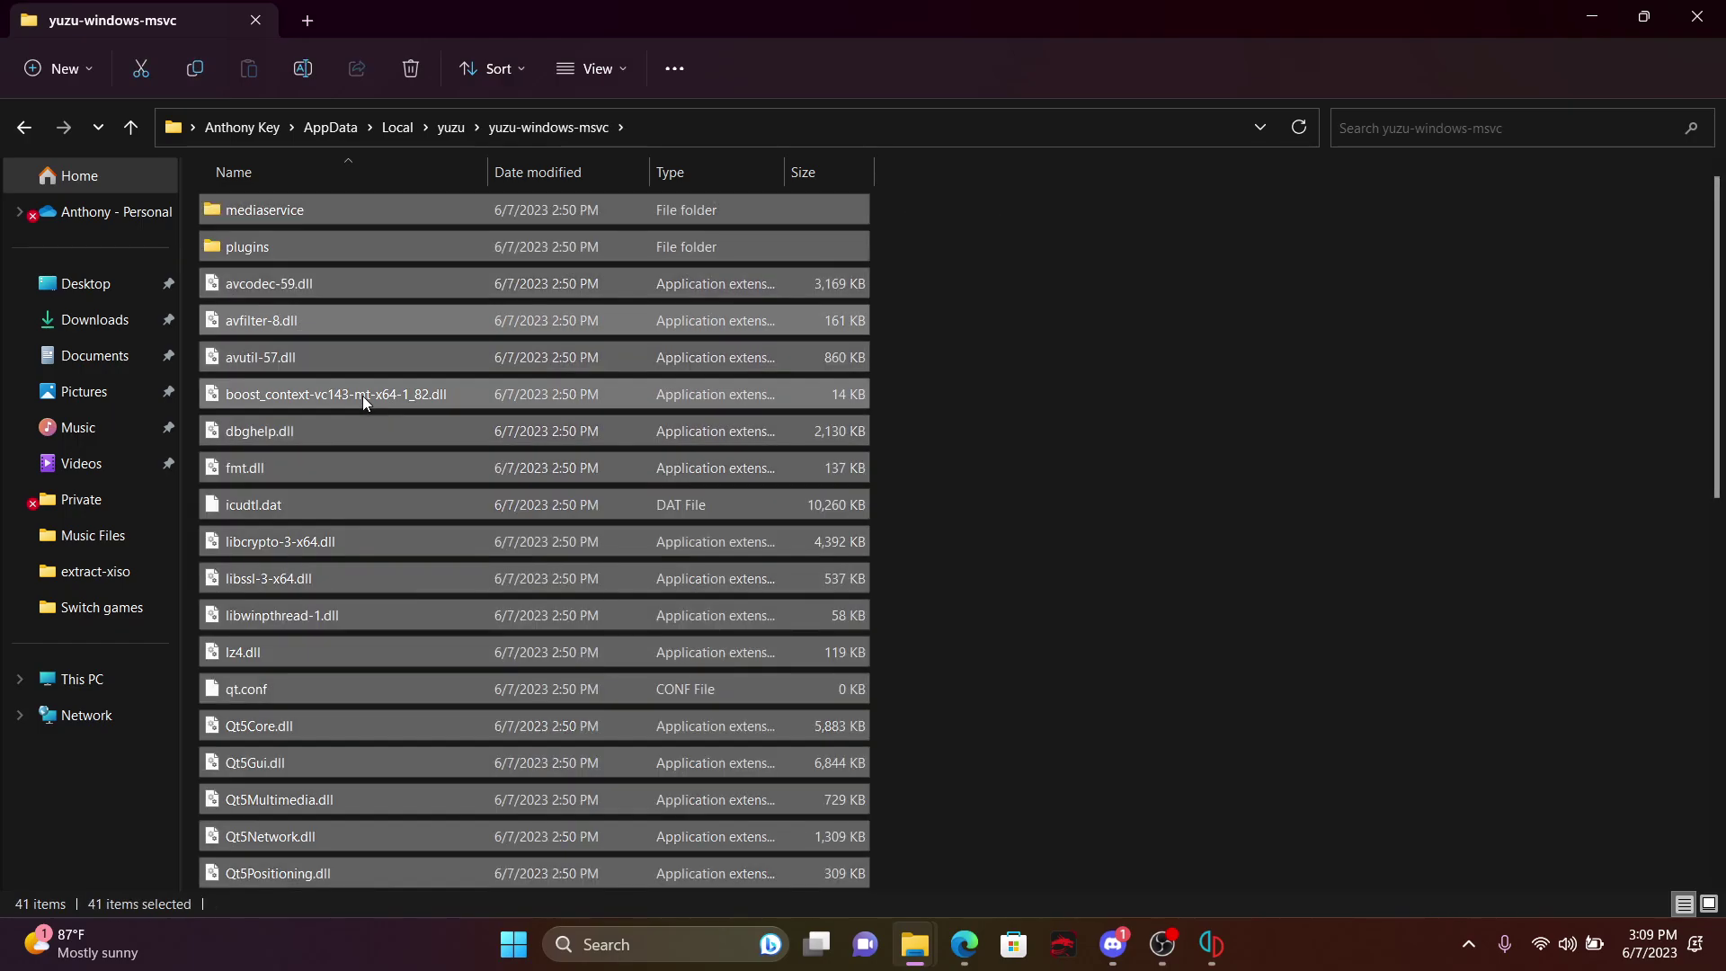
pyautogui.moveTo(914, 944)
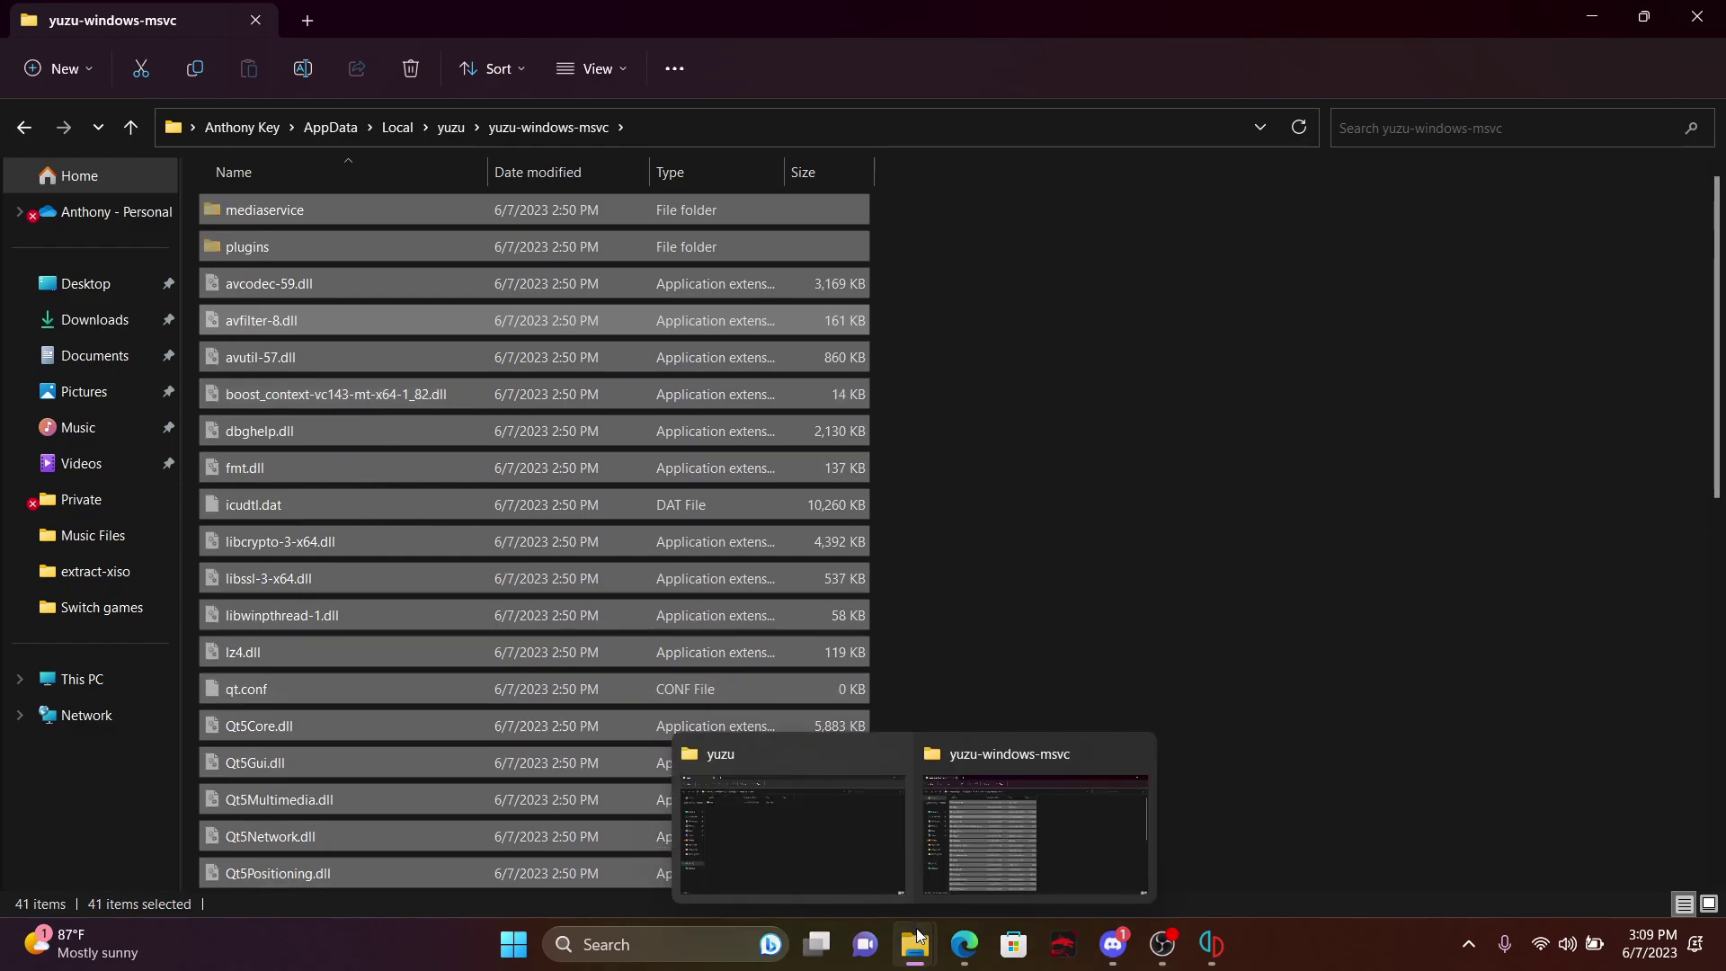
pyautogui.click(796, 836)
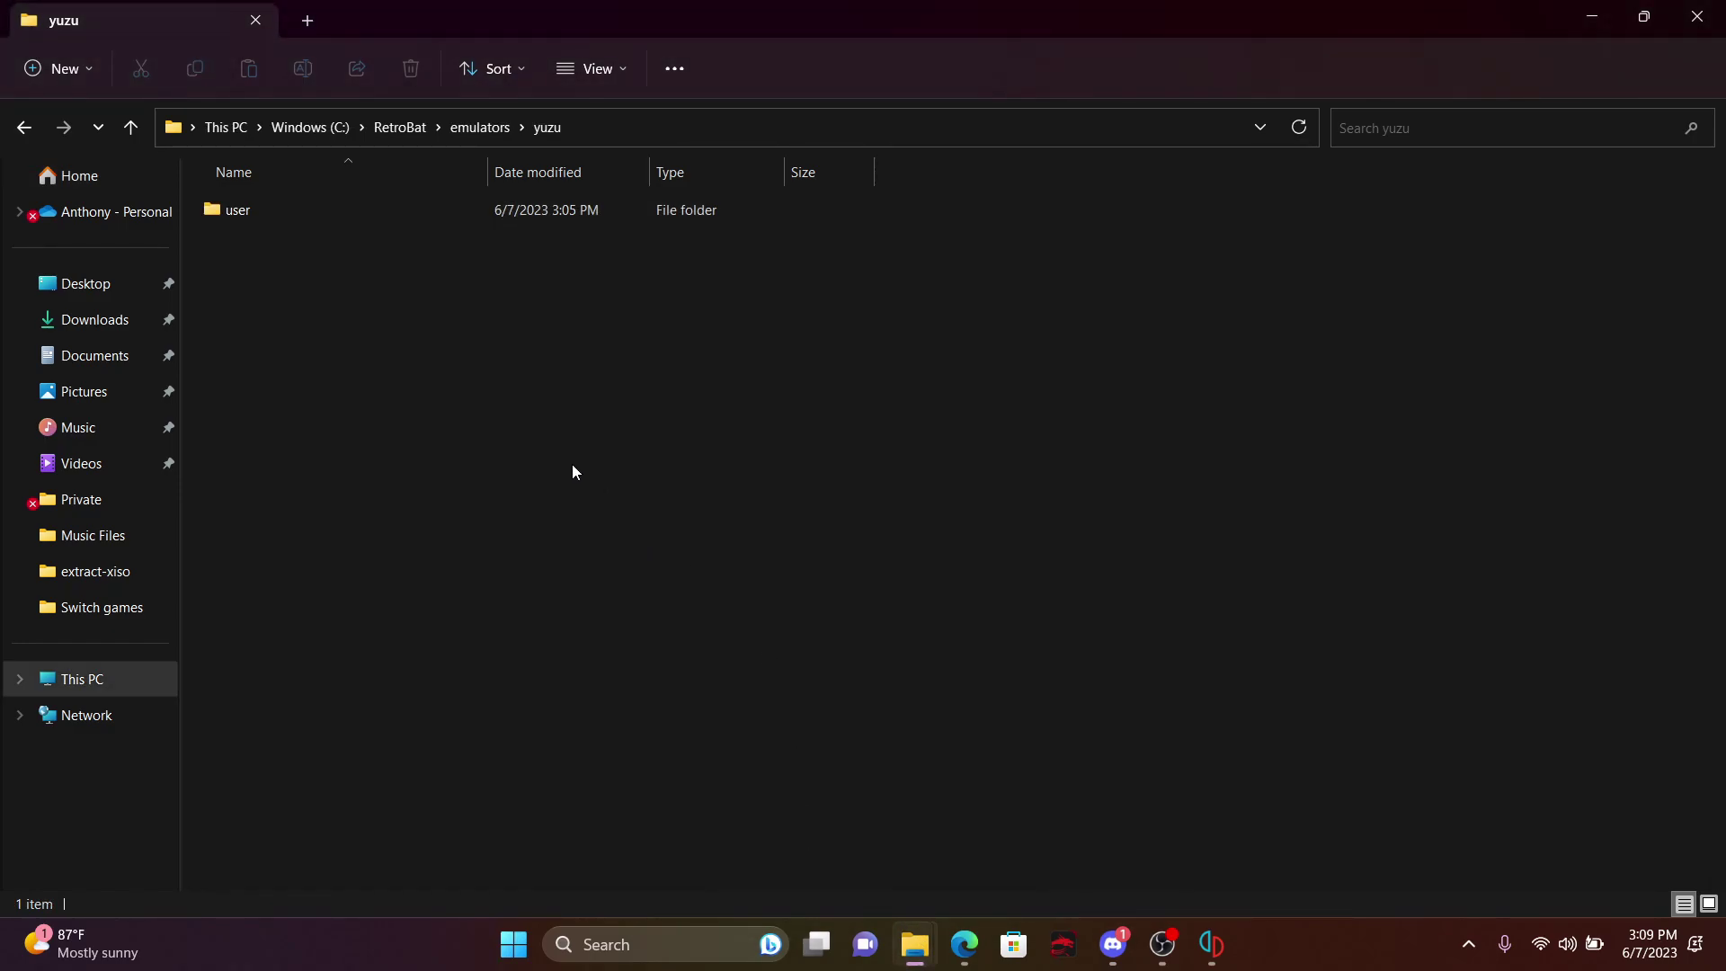
pyautogui.hotkey('ctrl', 'v')
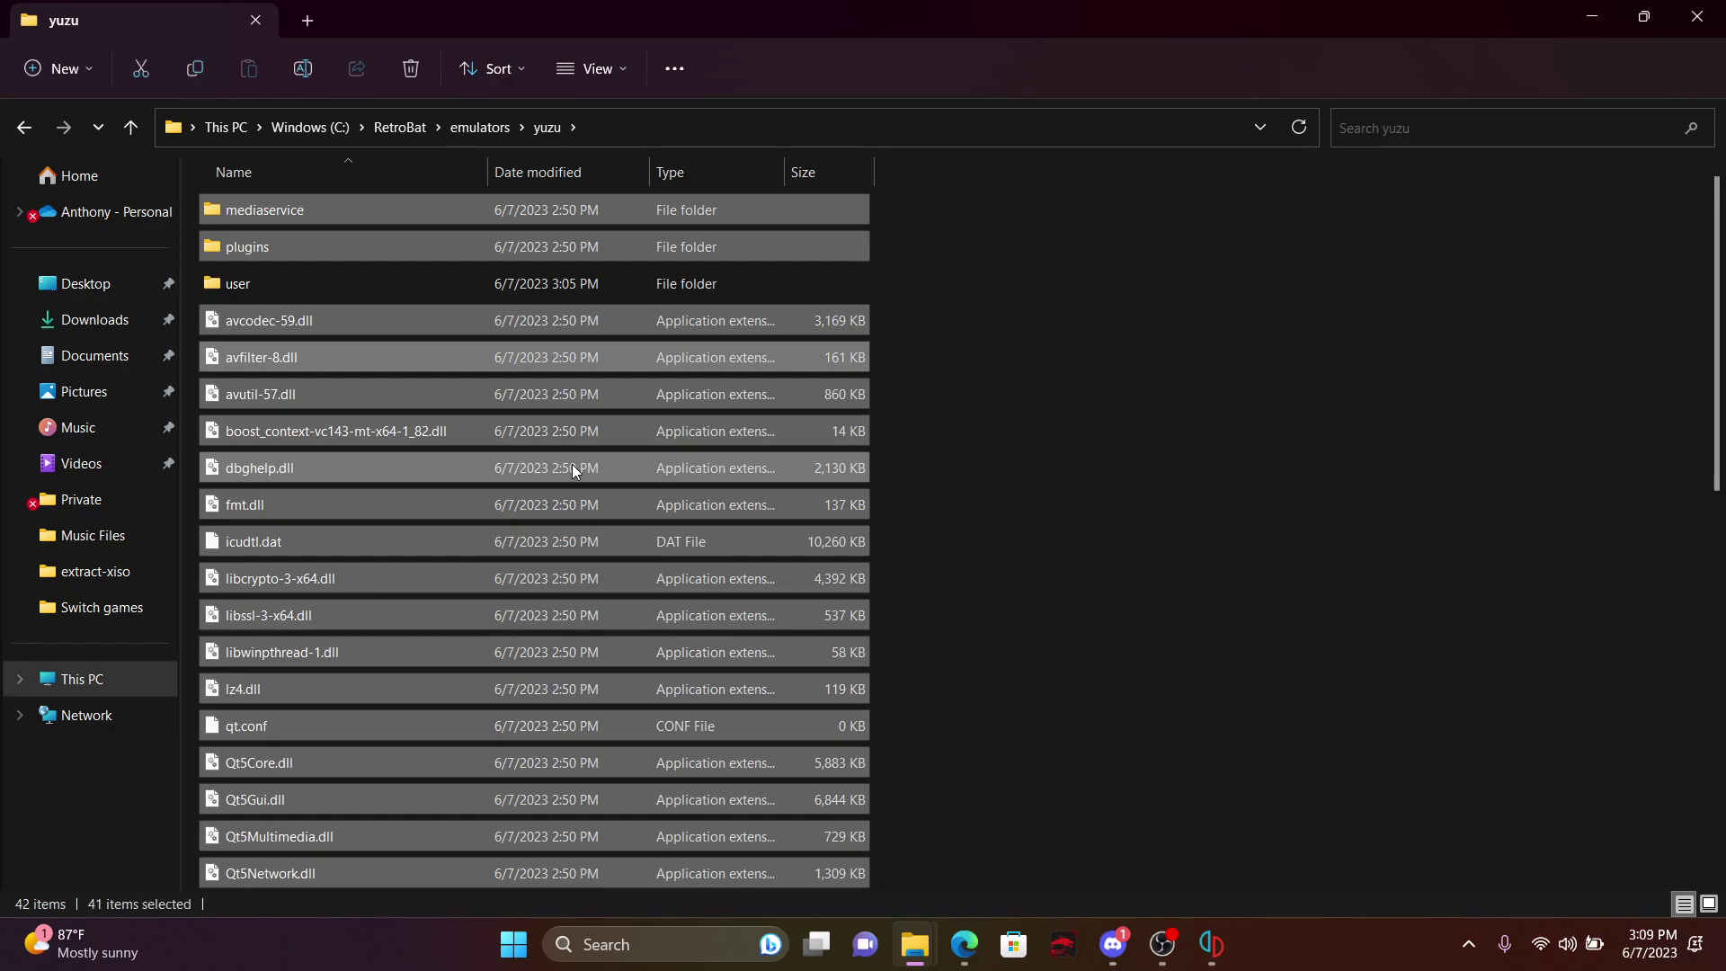
pyautogui.click(983, 405)
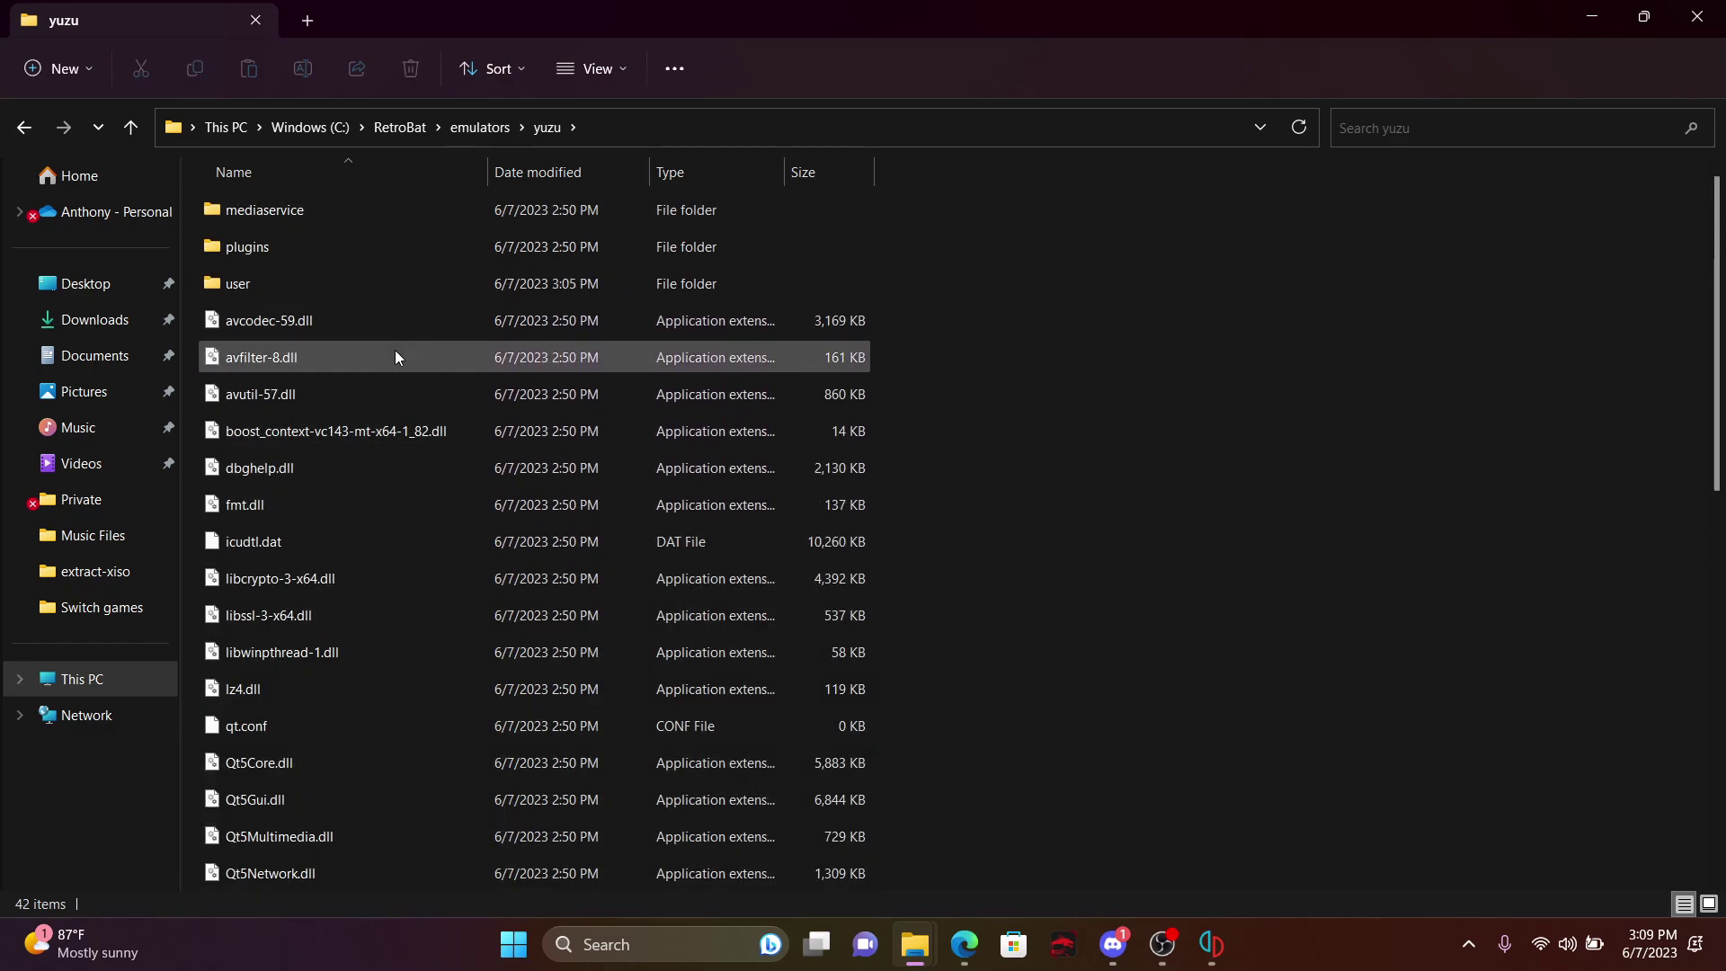
# Open RetroBat's emulators\yuzu\user folder, and open AppData\Roaming\yuzu in the other File Explorer window.
pyautogui.doubleClick(327, 287)
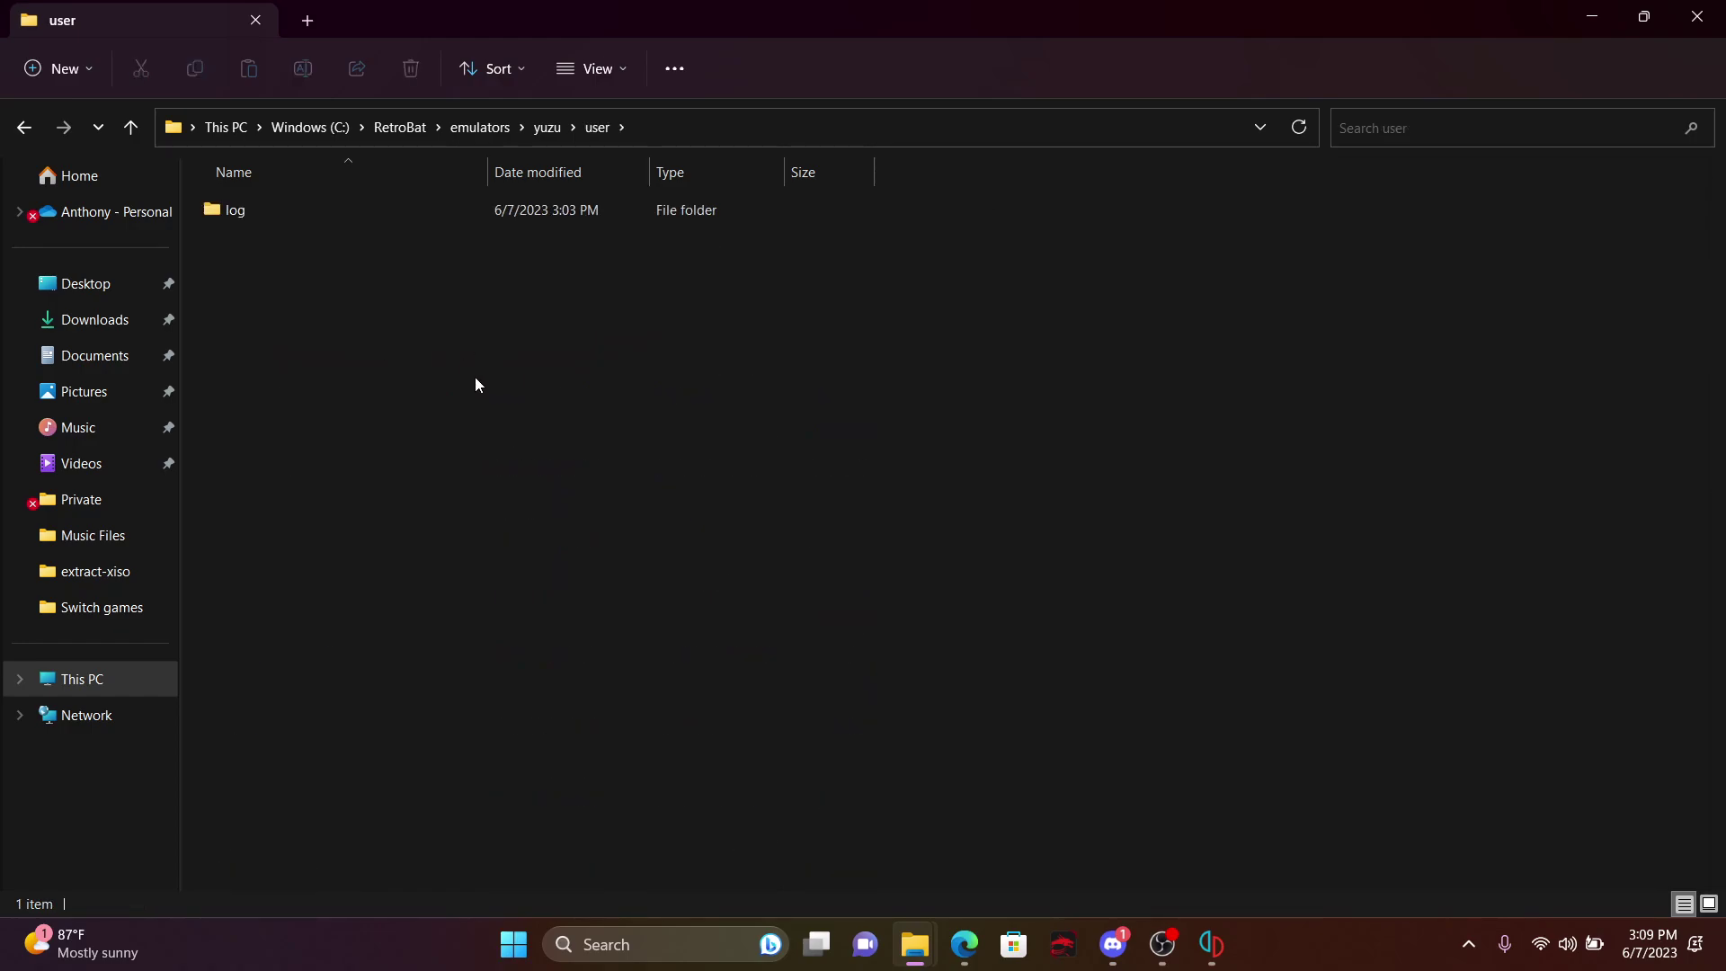
pyautogui.moveTo(919, 907)
pyautogui.click(997, 816)
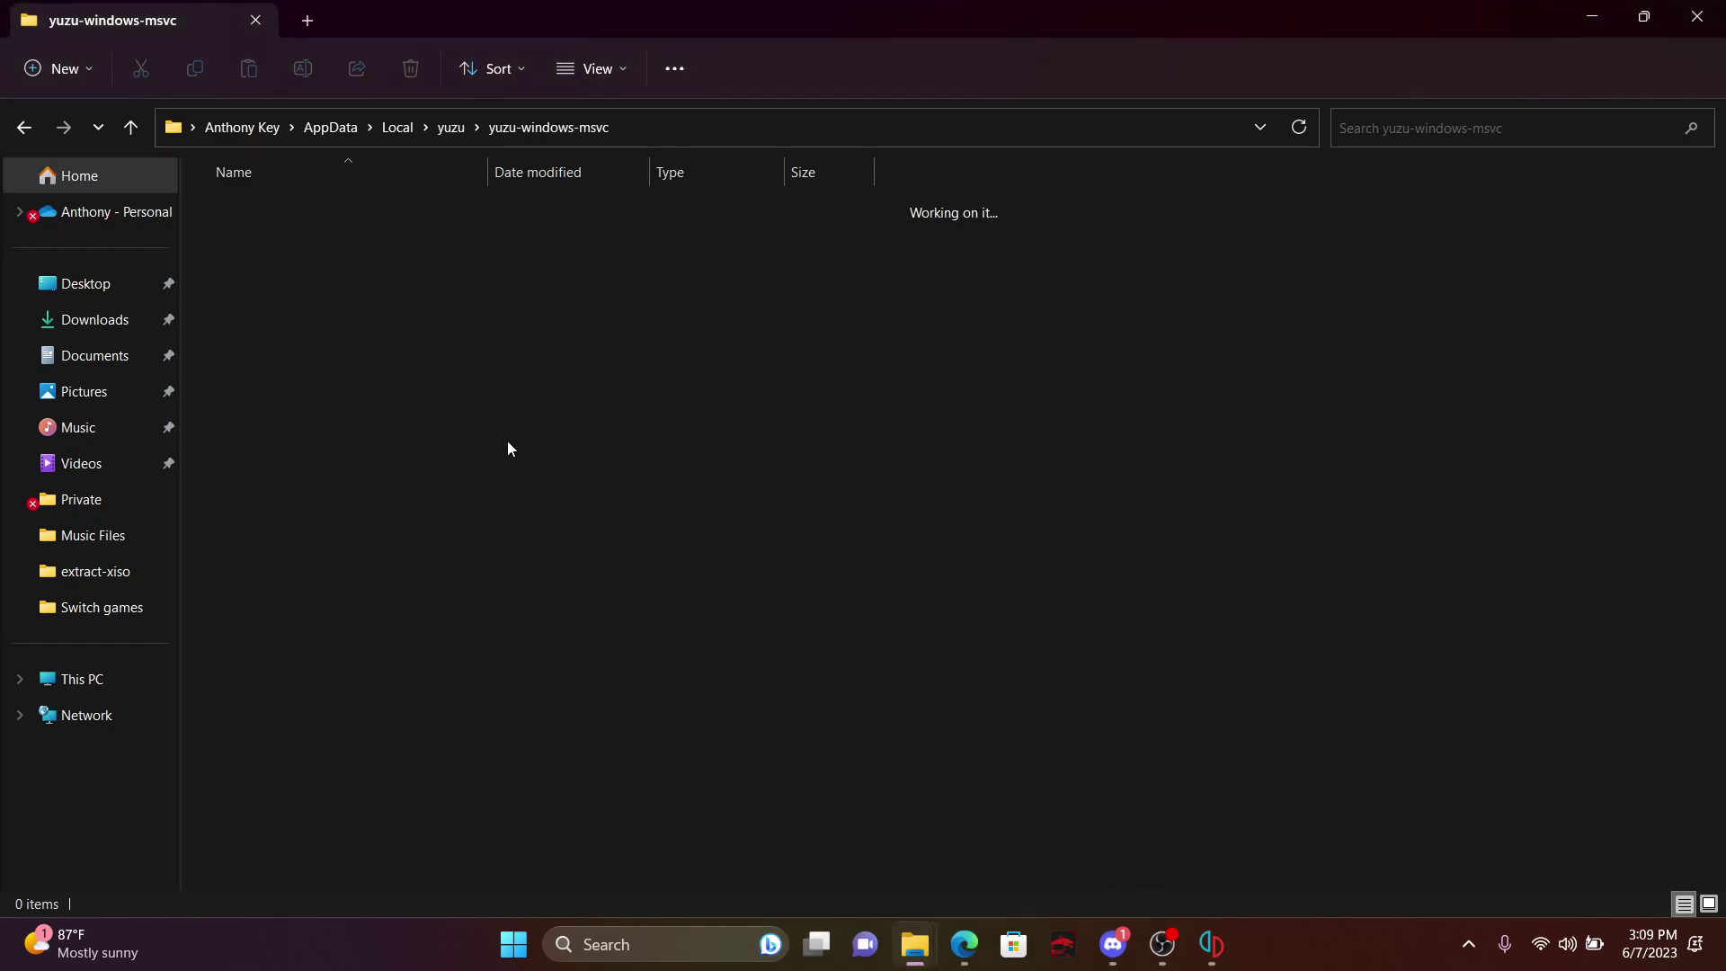
pyautogui.click(331, 134)
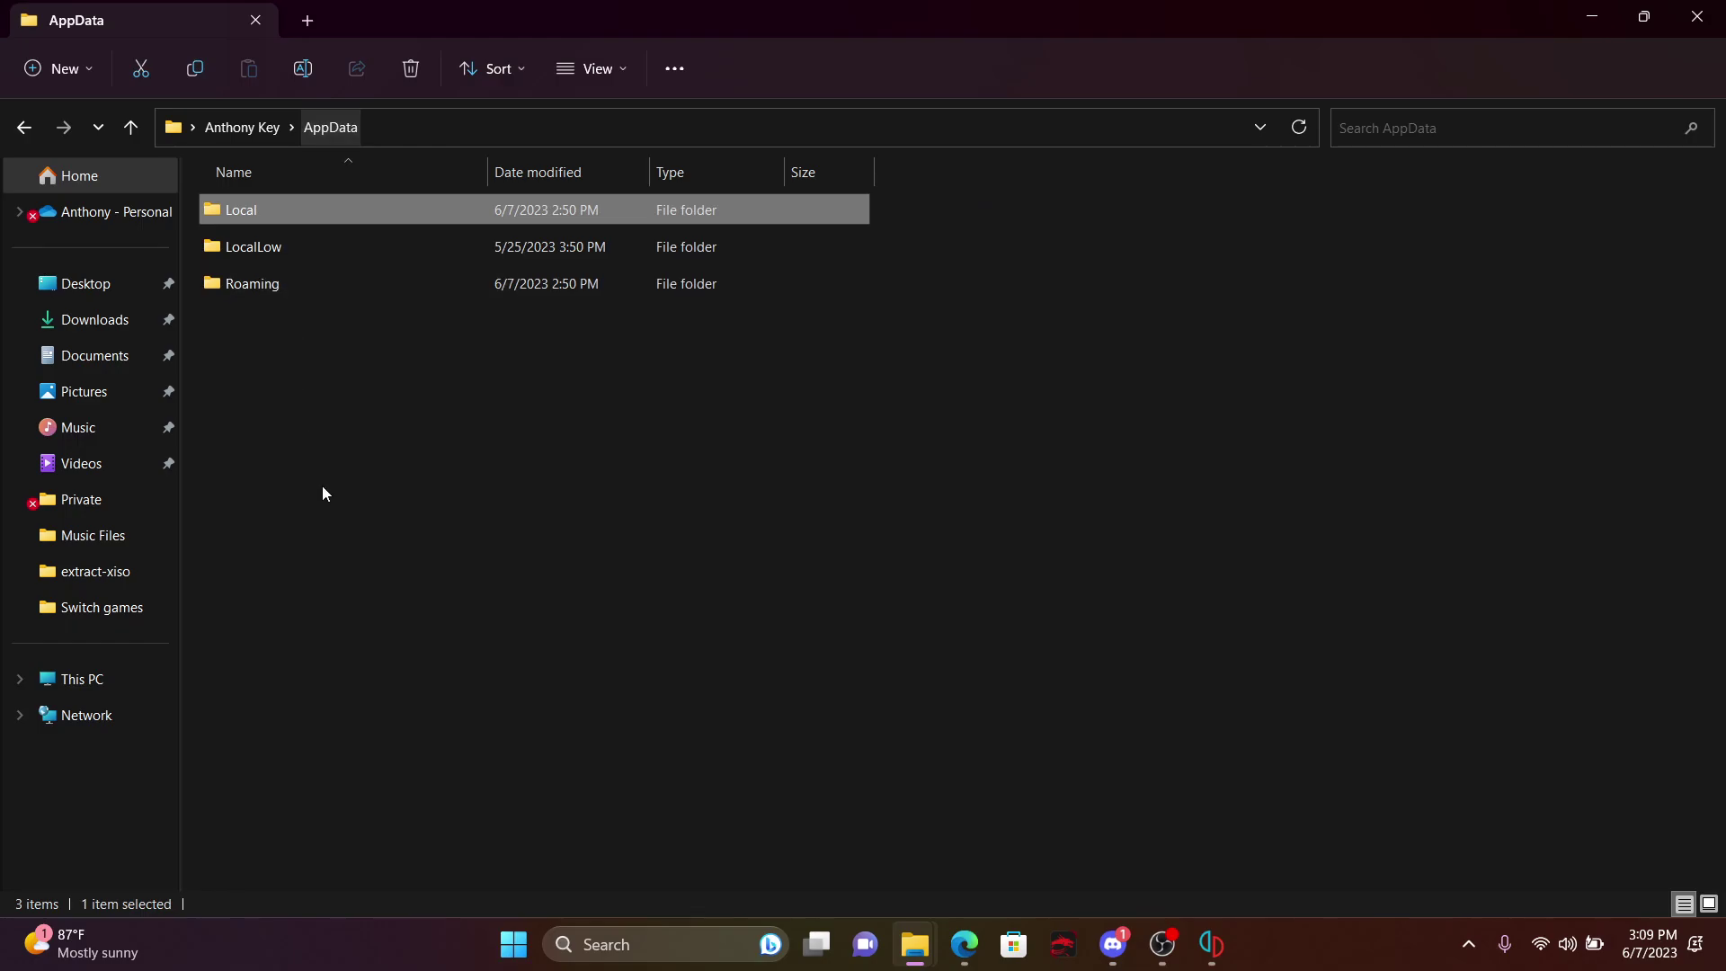
pyautogui.doubleClick(297, 282)
pyautogui.doubleClick(310, 764)
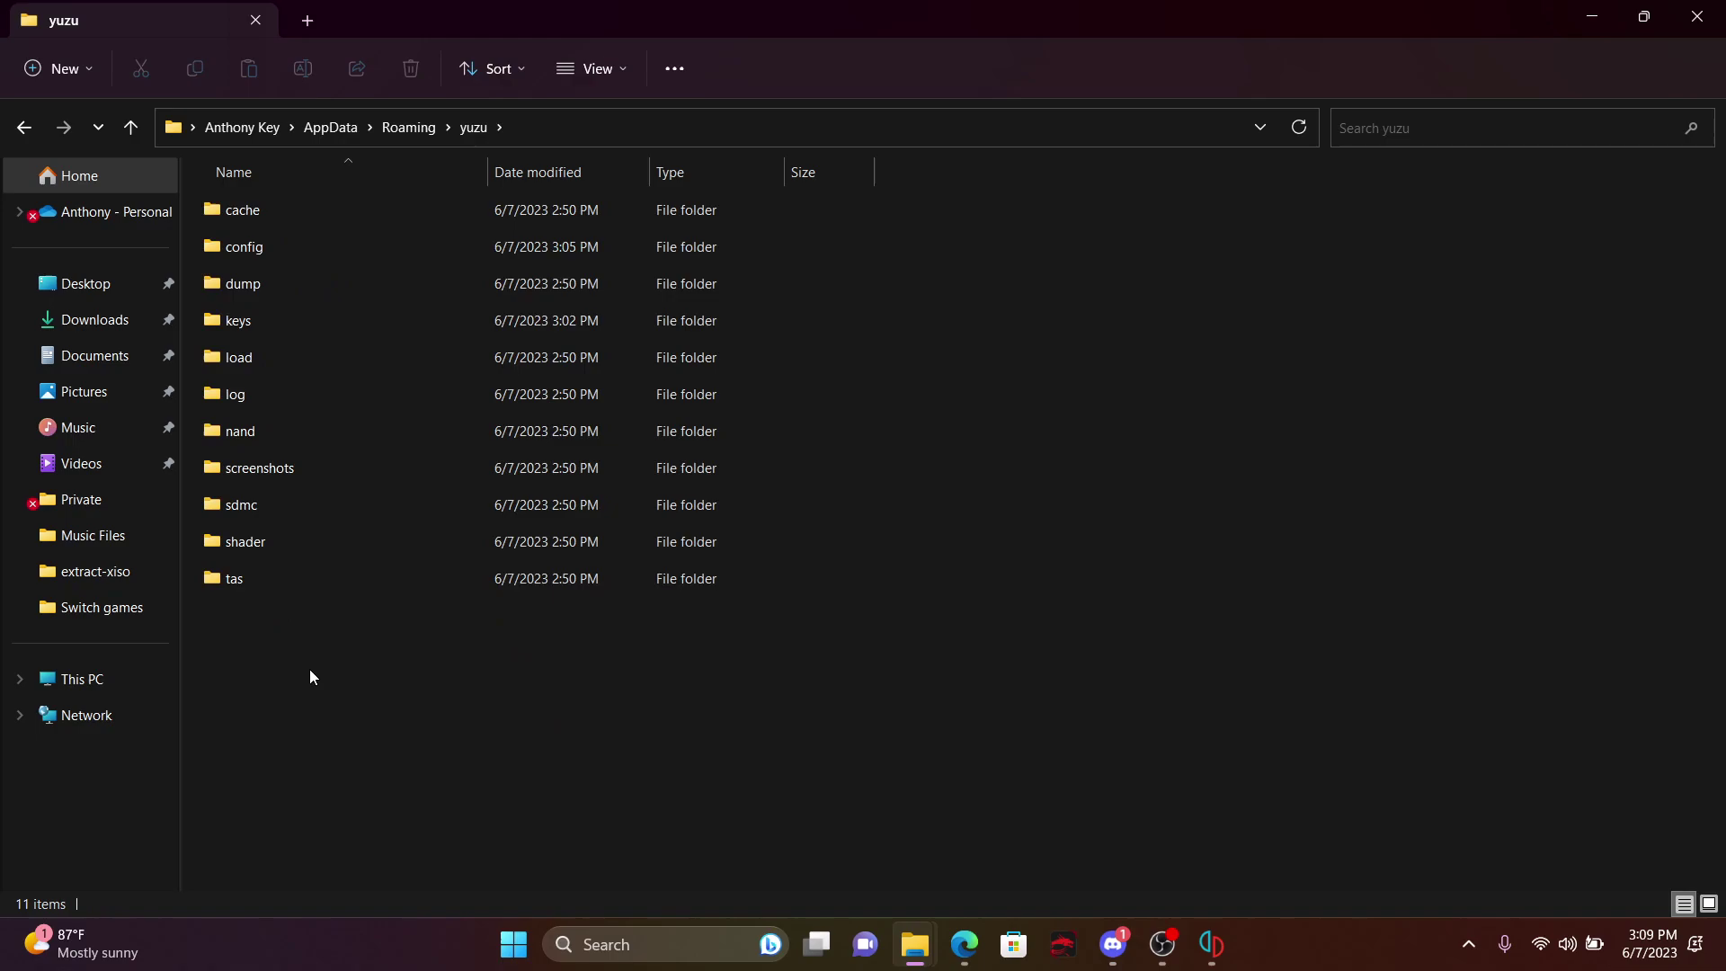
# Move all folders from AppData\Roaming\yuzu into RetroBat's emulators\yuzu\user folder, replacing yuzu_log.txt and skipping items that need administrator permission.
pyautogui.hotkey('ctrl', 'a')
pyautogui.hotkey('ctrl', 'x')
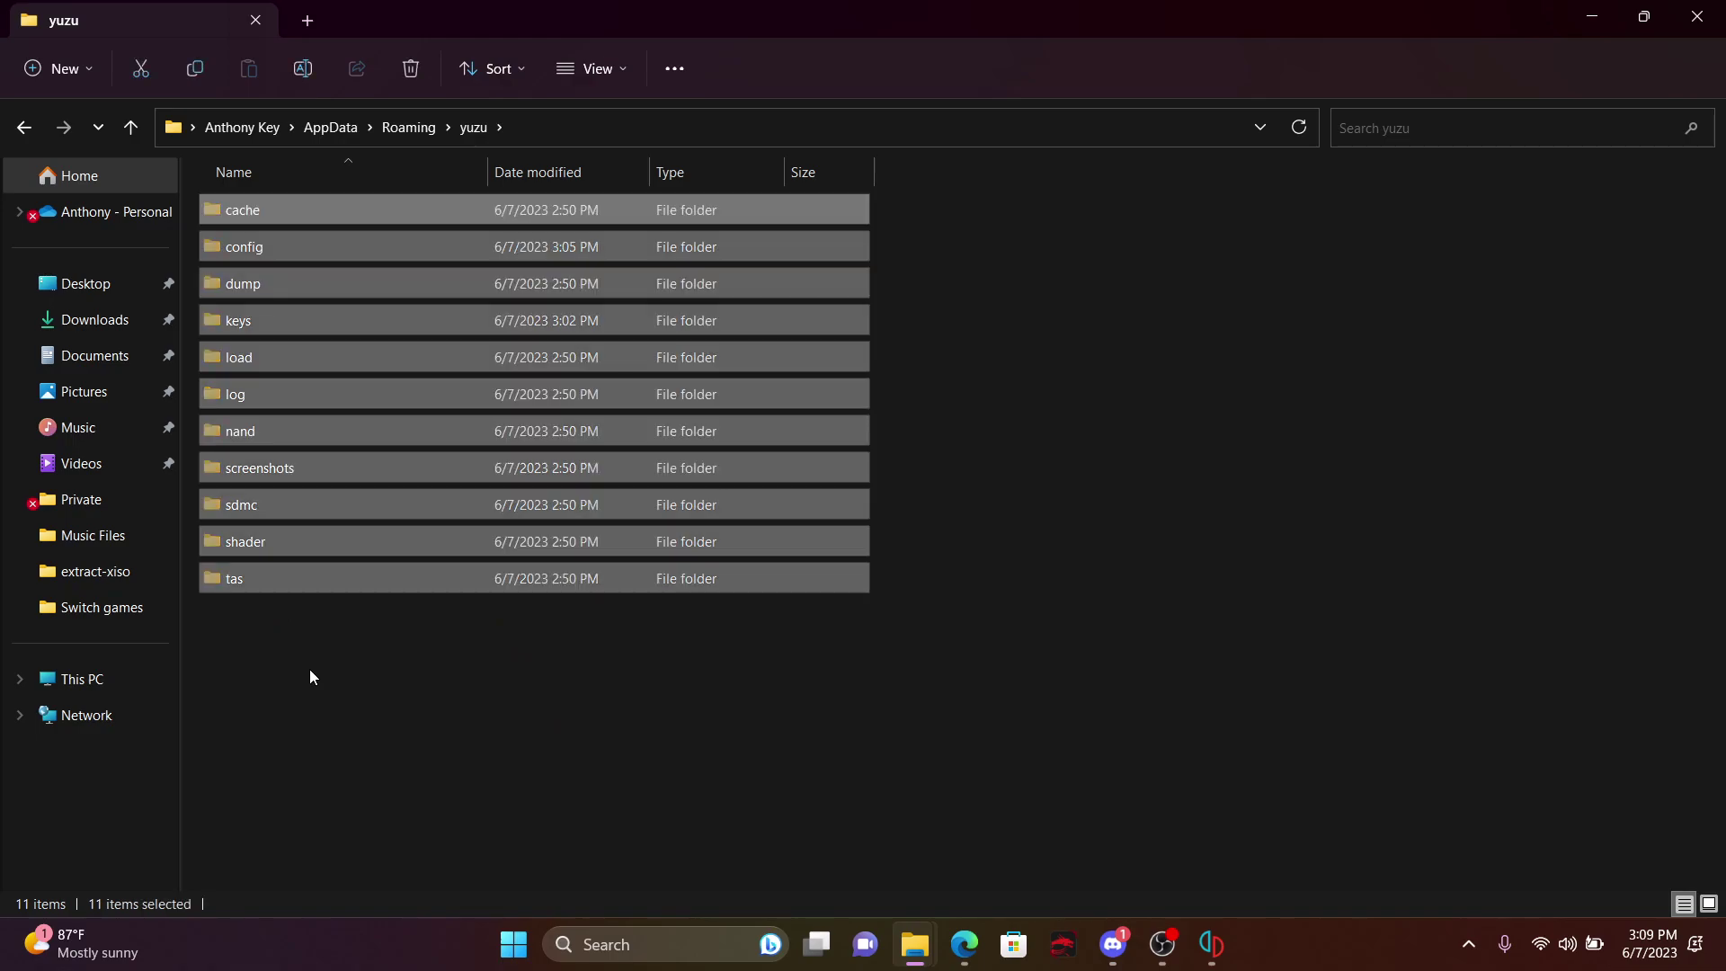
pyautogui.moveTo(914, 944)
pyautogui.click(803, 837)
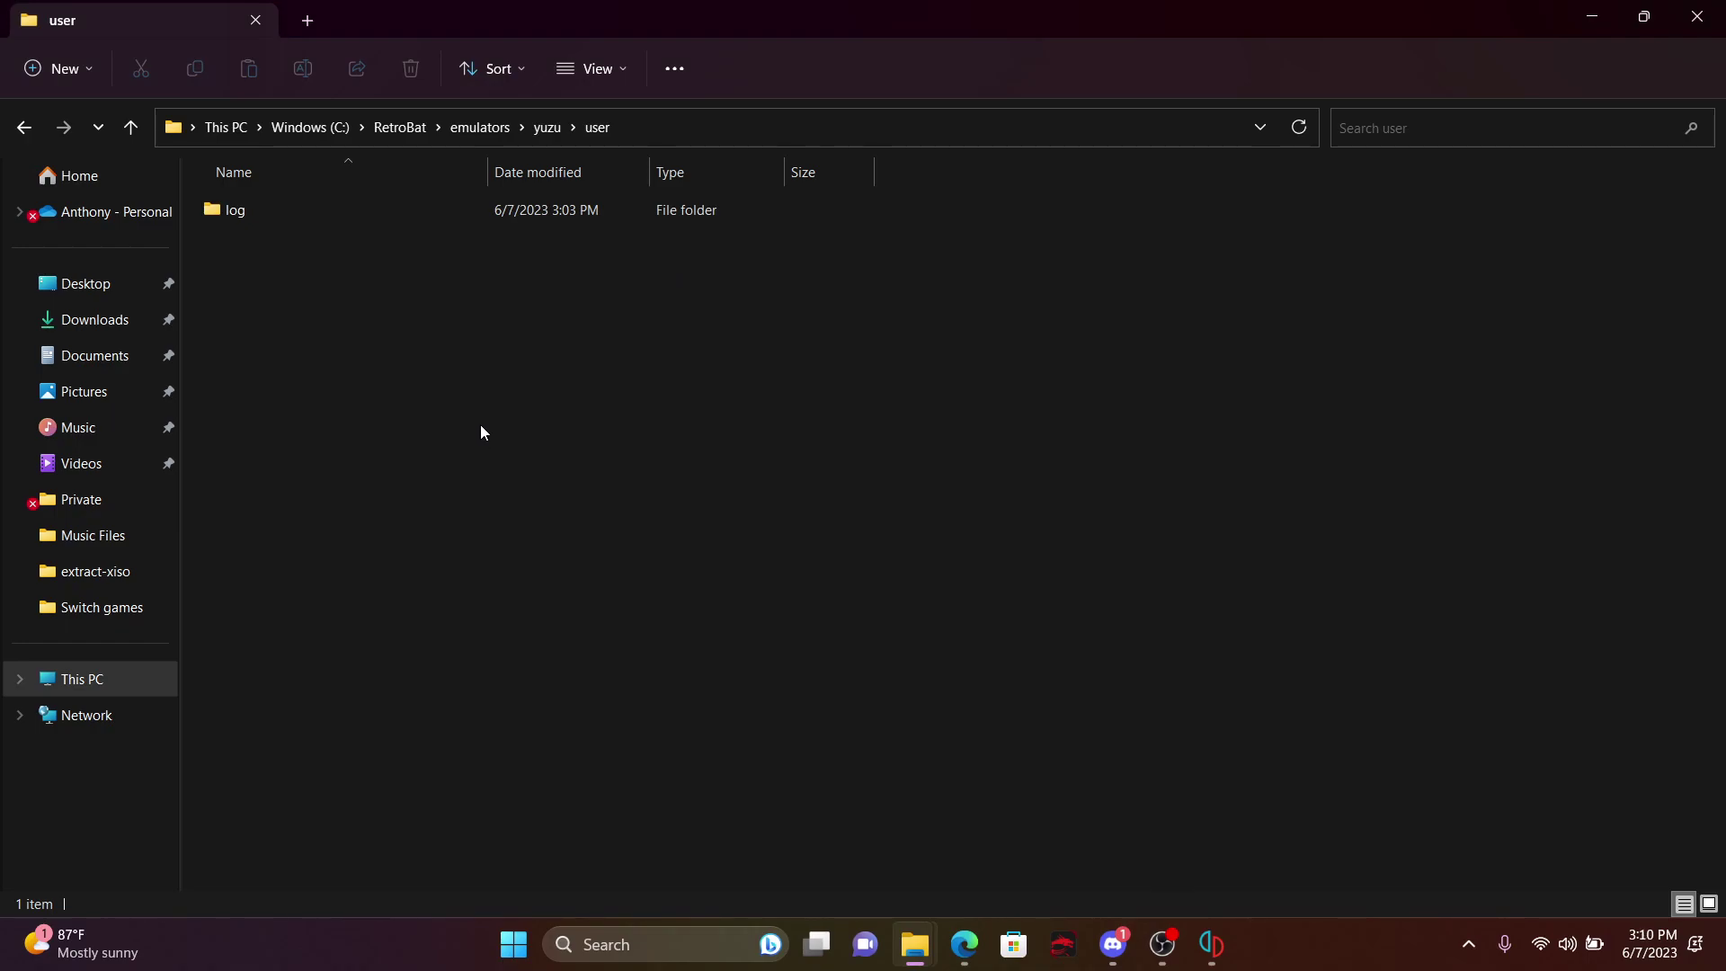
pyautogui.hotkey('ctrl', 'v')
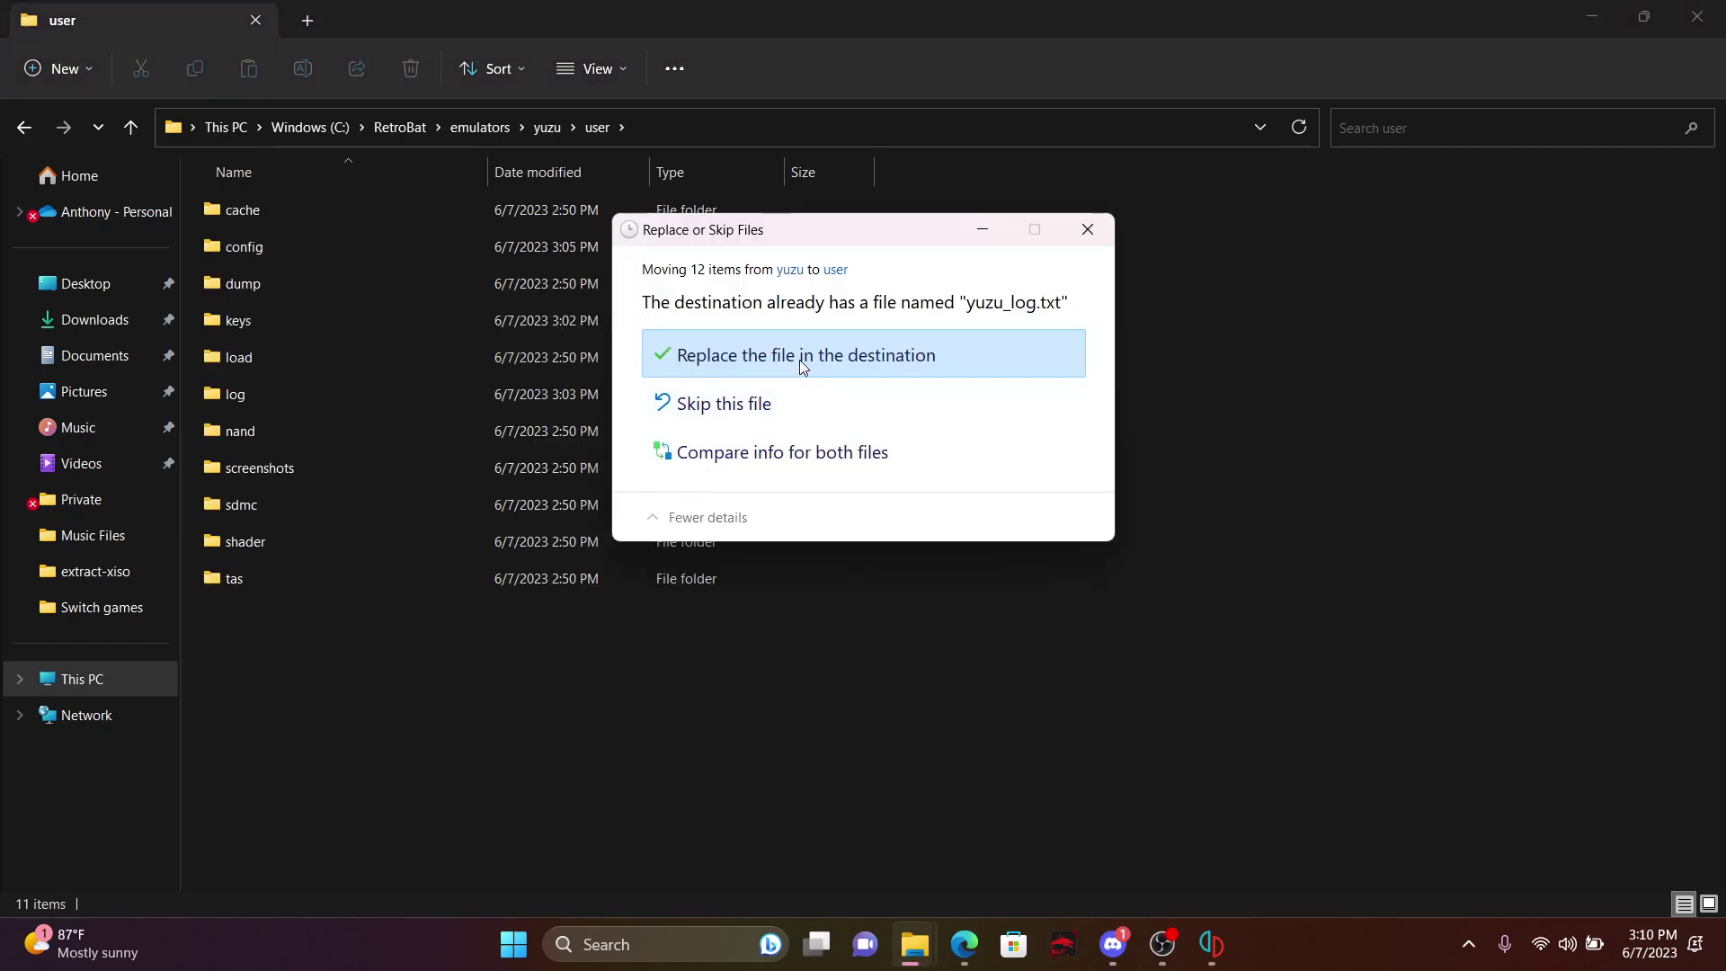
pyautogui.click(800, 361)
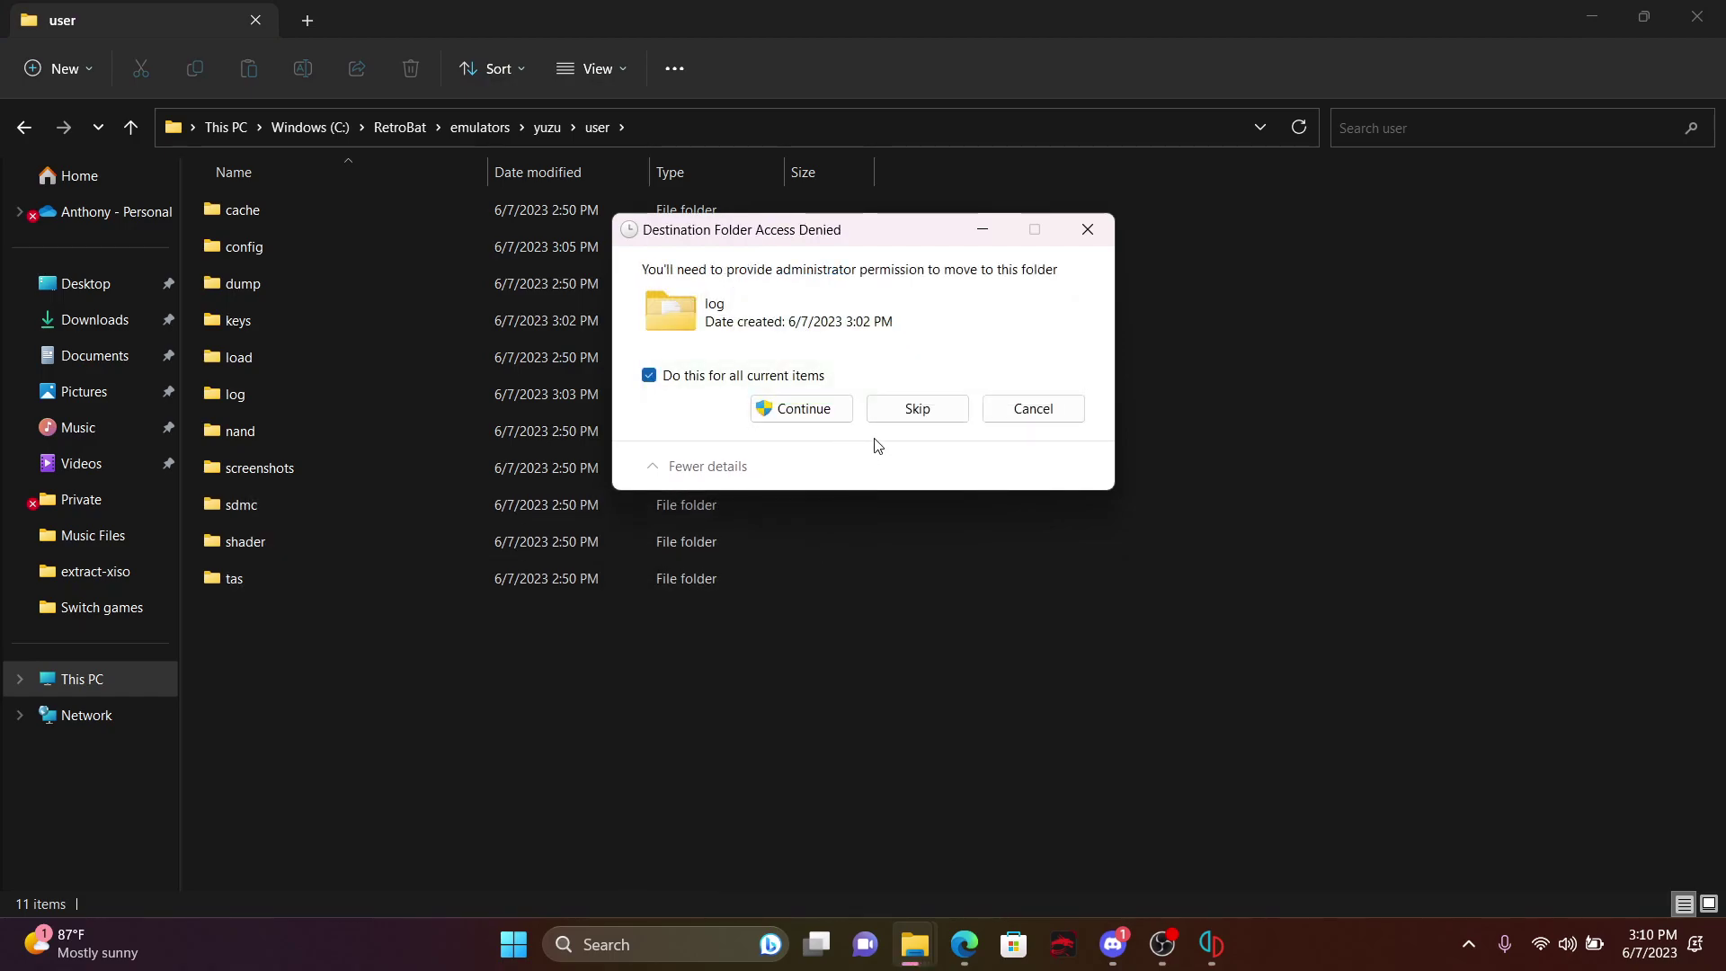
pyautogui.click(906, 416)
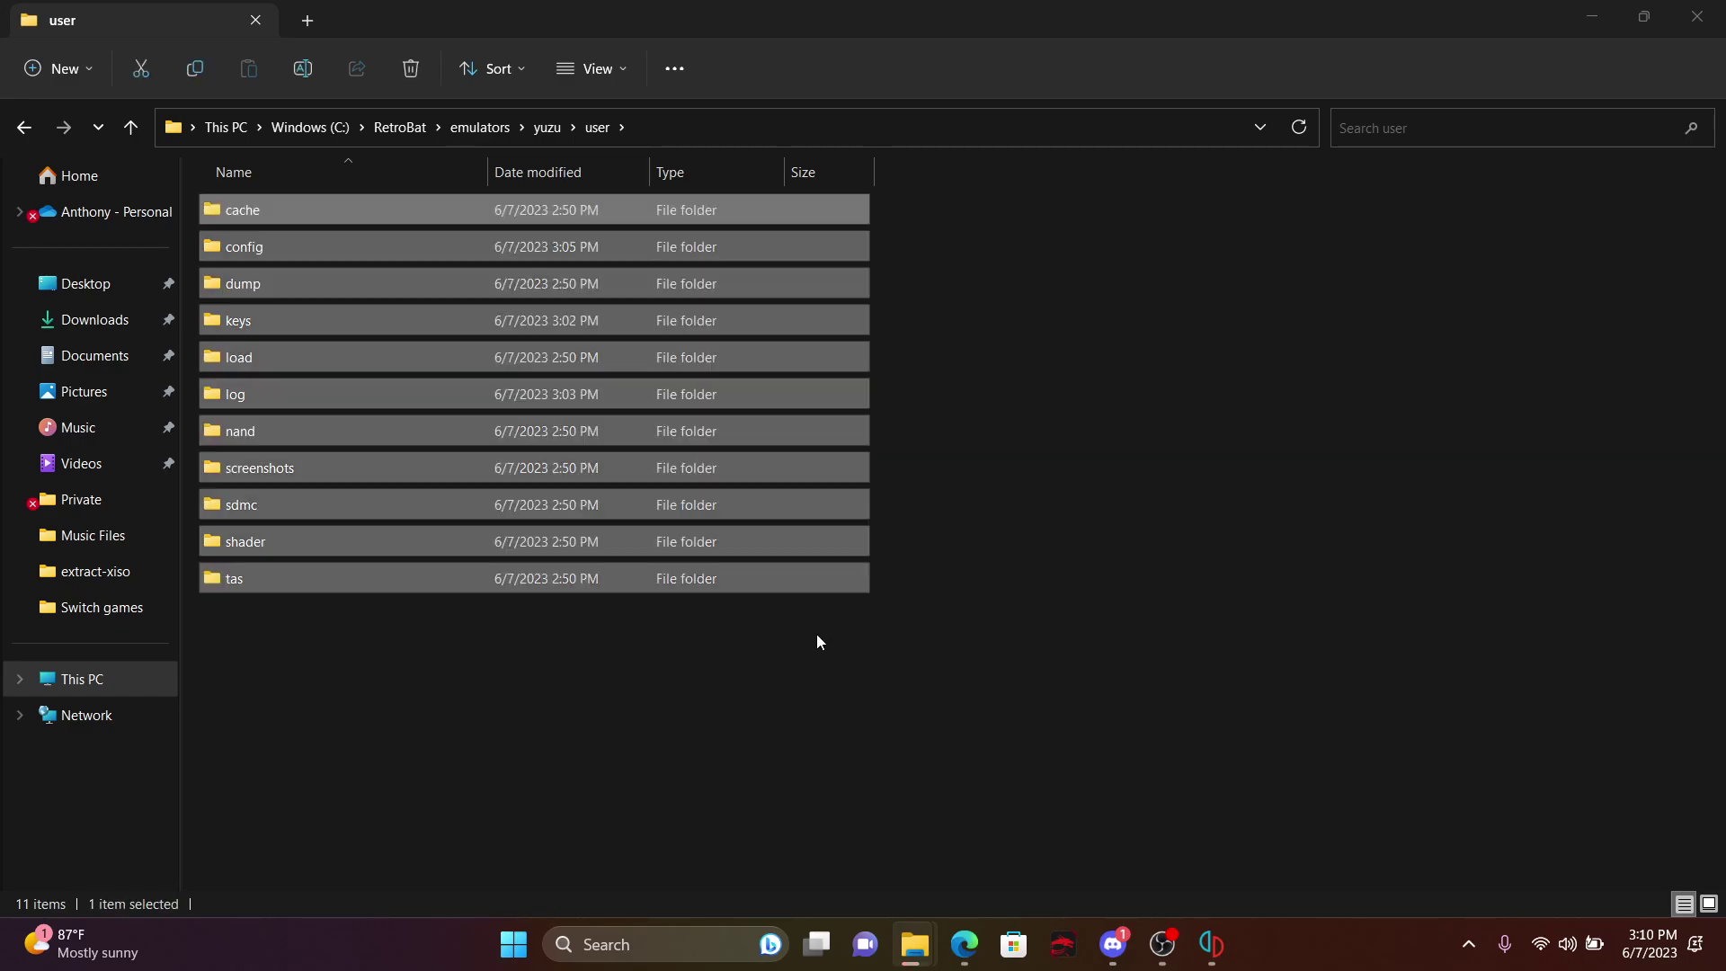
pyautogui.click(555, 739)
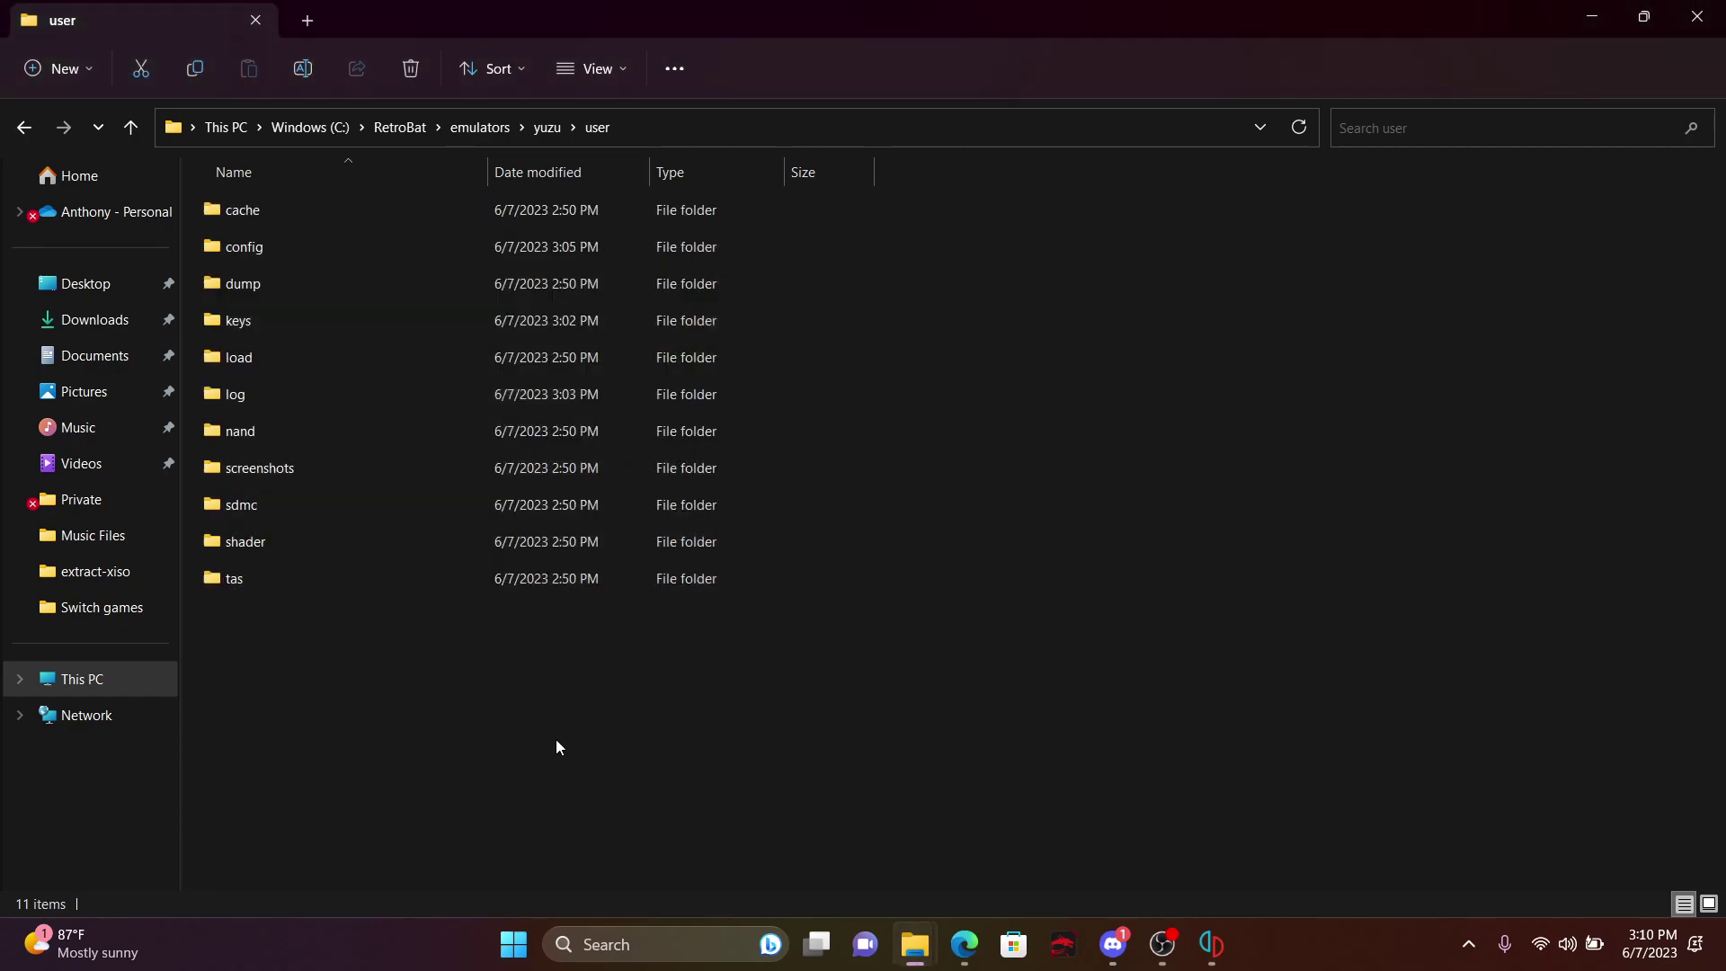
# Examine the files in yuzu's user\keys folder, and return to the main RetroBat folder.
pyautogui.doubleClick(325, 328)
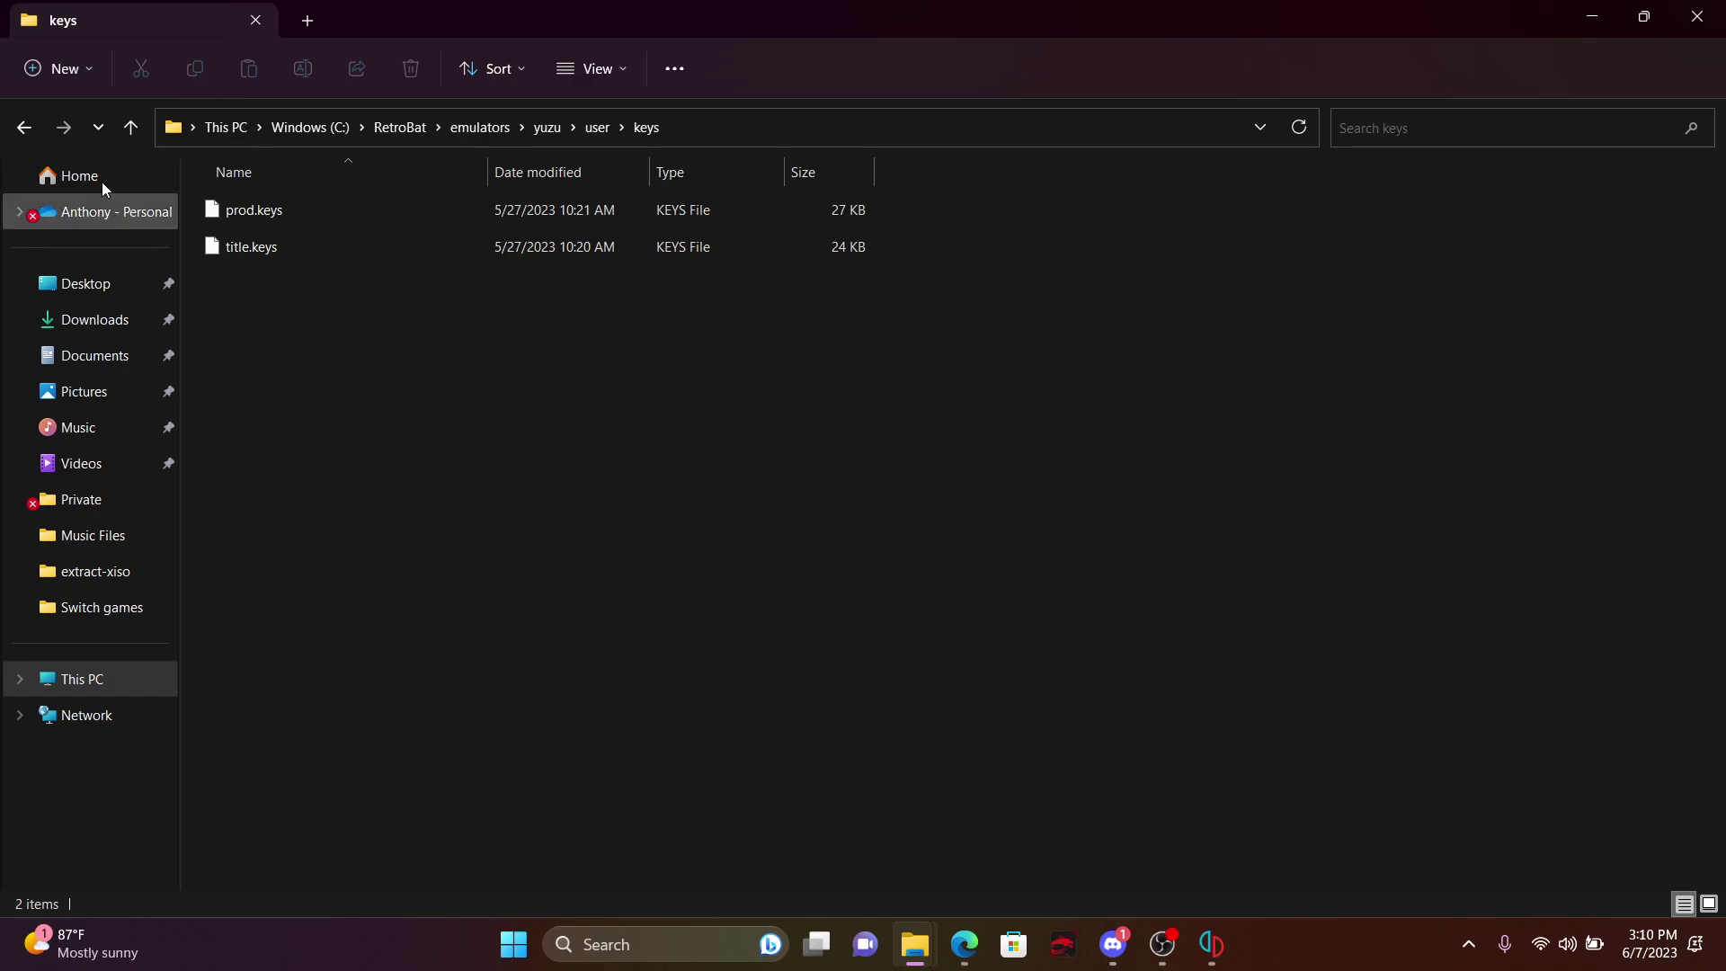
pyautogui.click(27, 130)
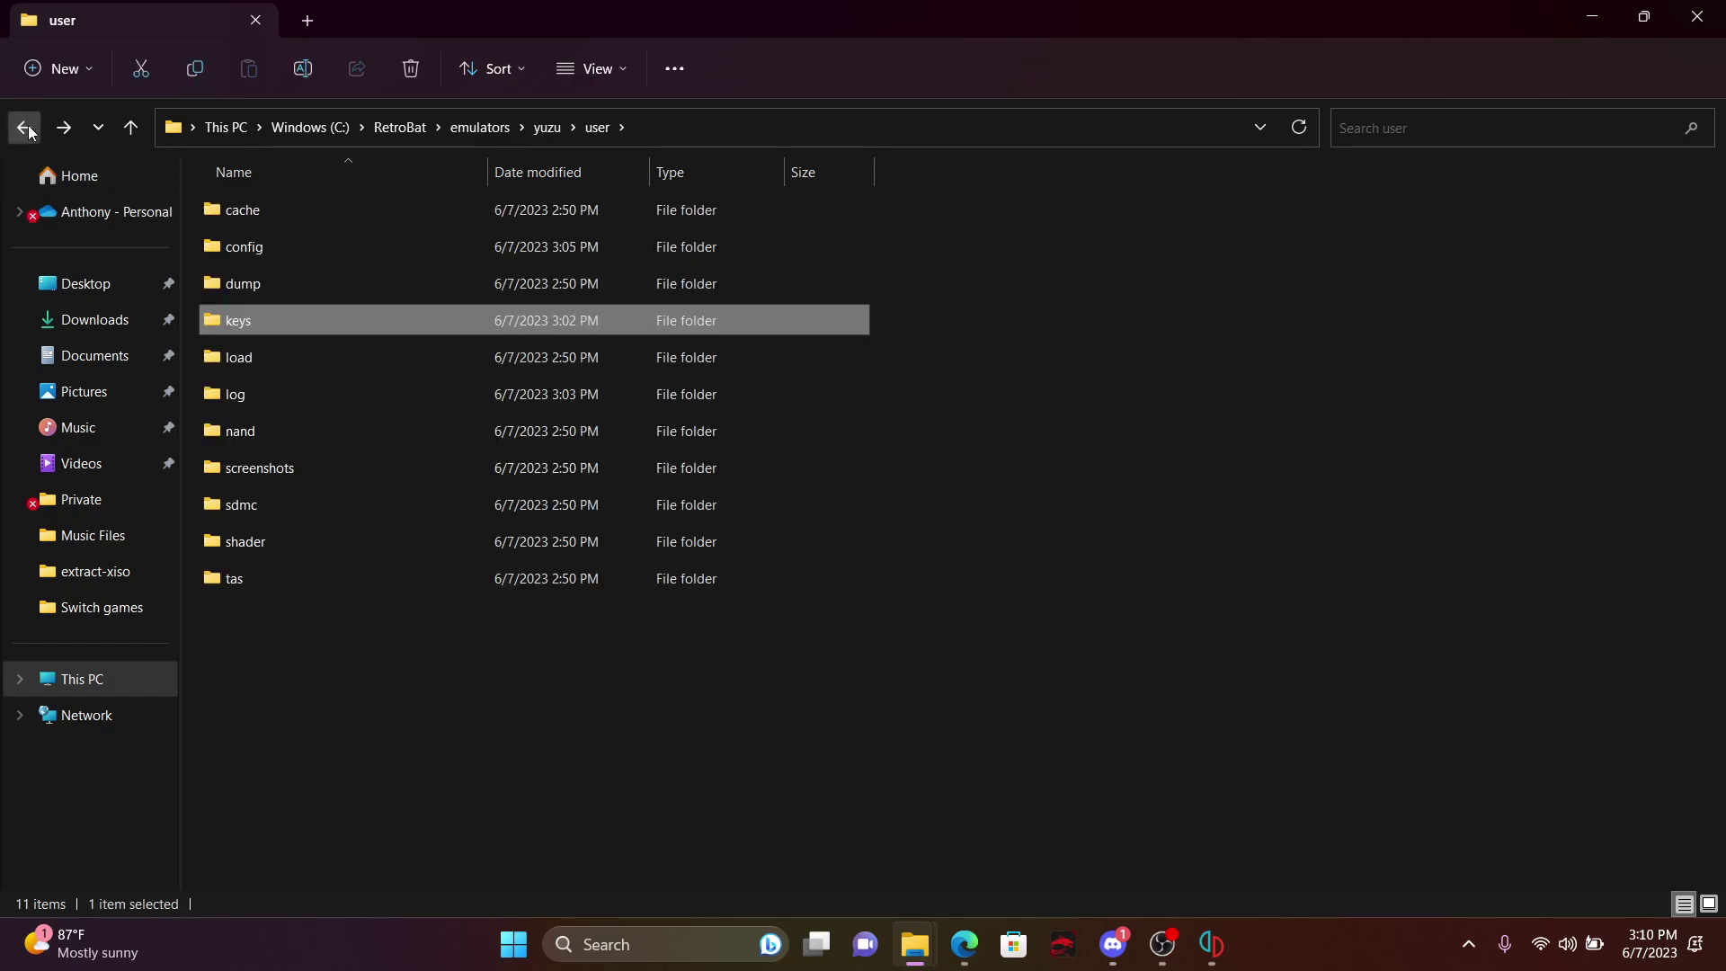
pyautogui.click(27, 129)
pyautogui.click(405, 129)
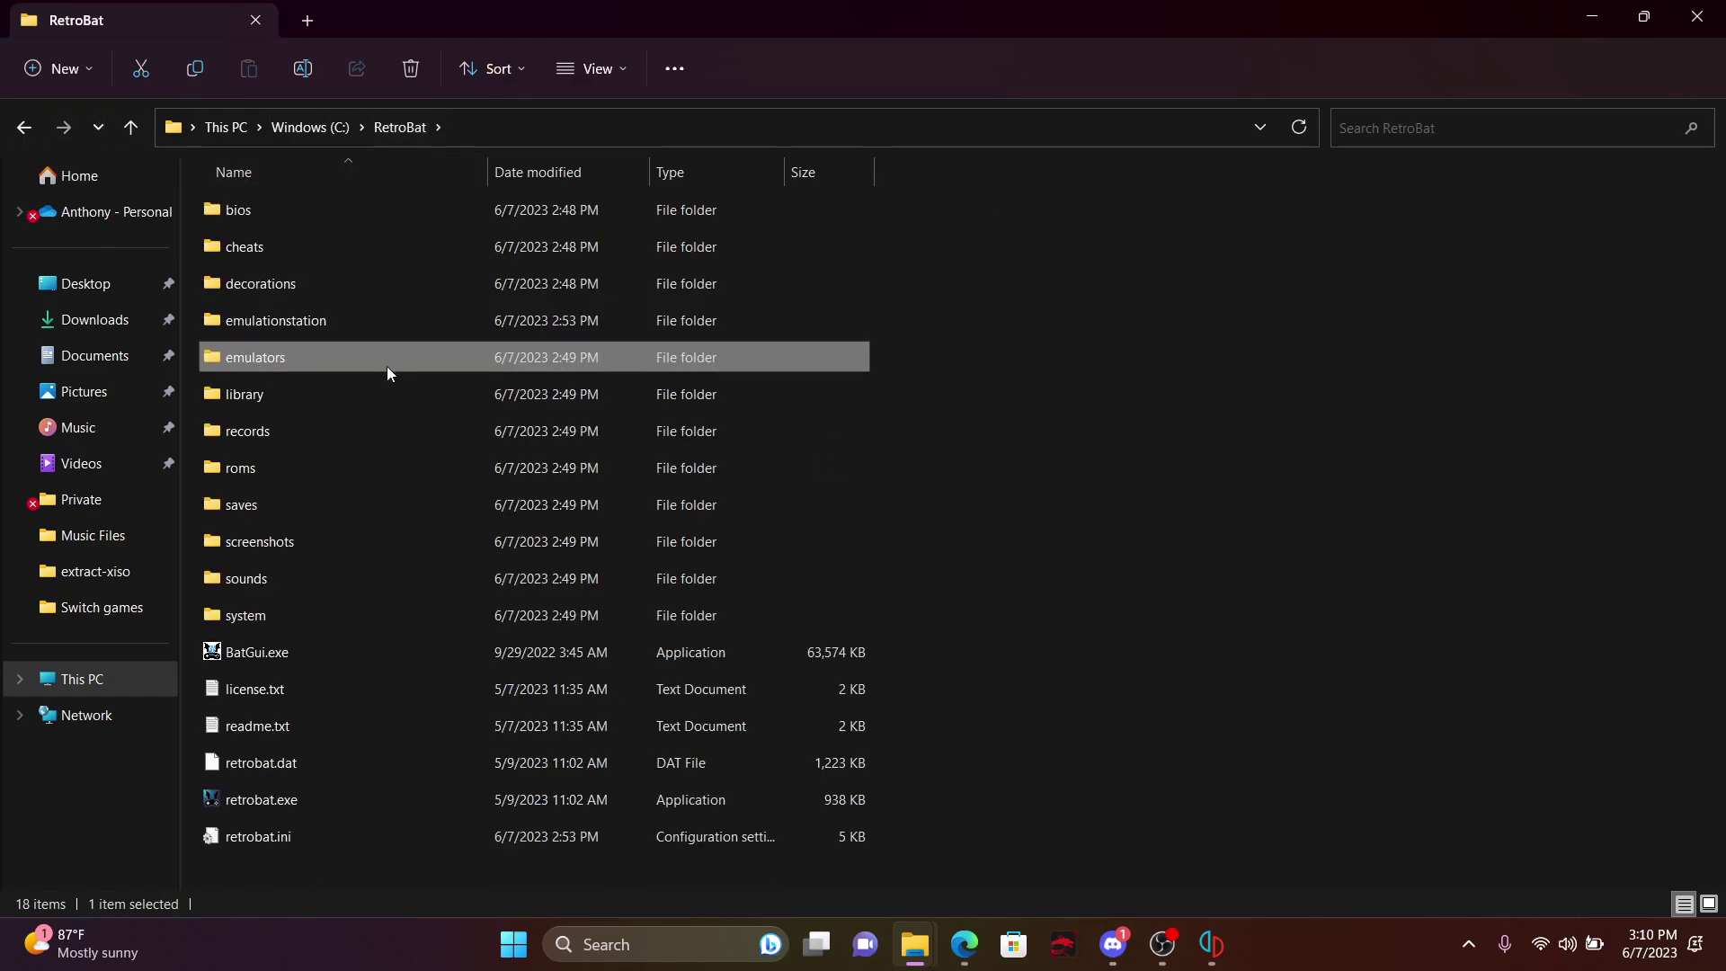
# Launch yuzu.exe from RetroBat's emulators\yuzu folder.
pyautogui.doubleClick(336, 357)
pyautogui.scroll(-10, 362, 492)
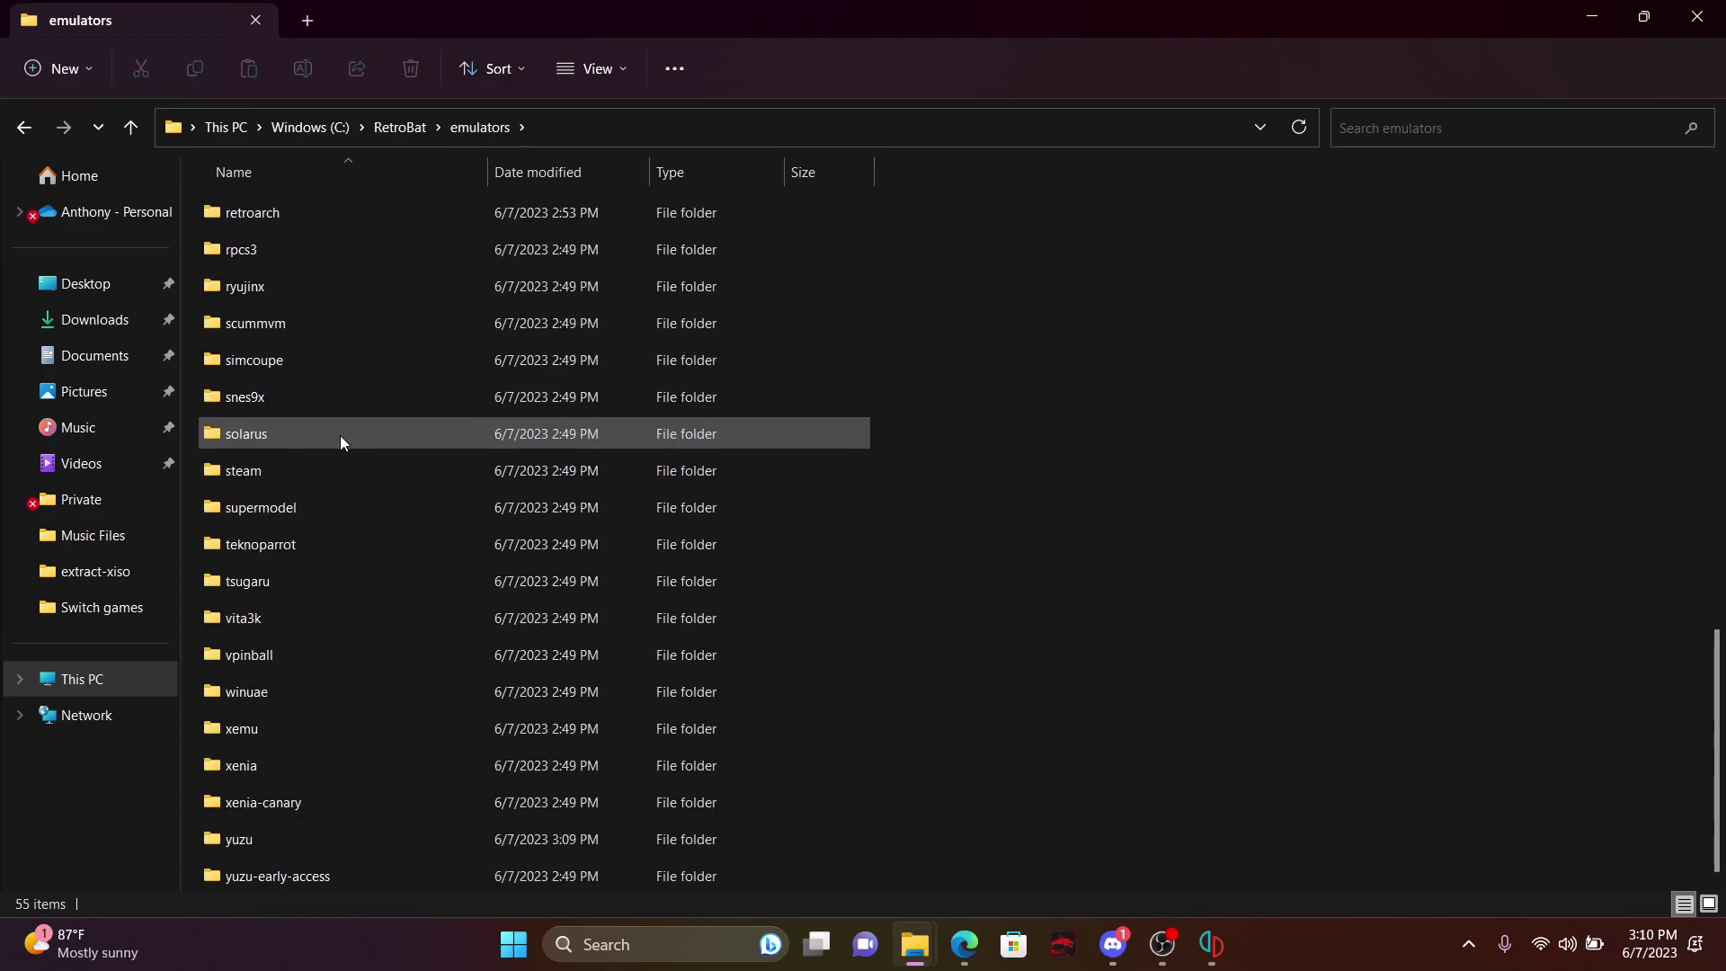
pyautogui.doubleClick(293, 842)
pyautogui.scroll(-8, 360, 630)
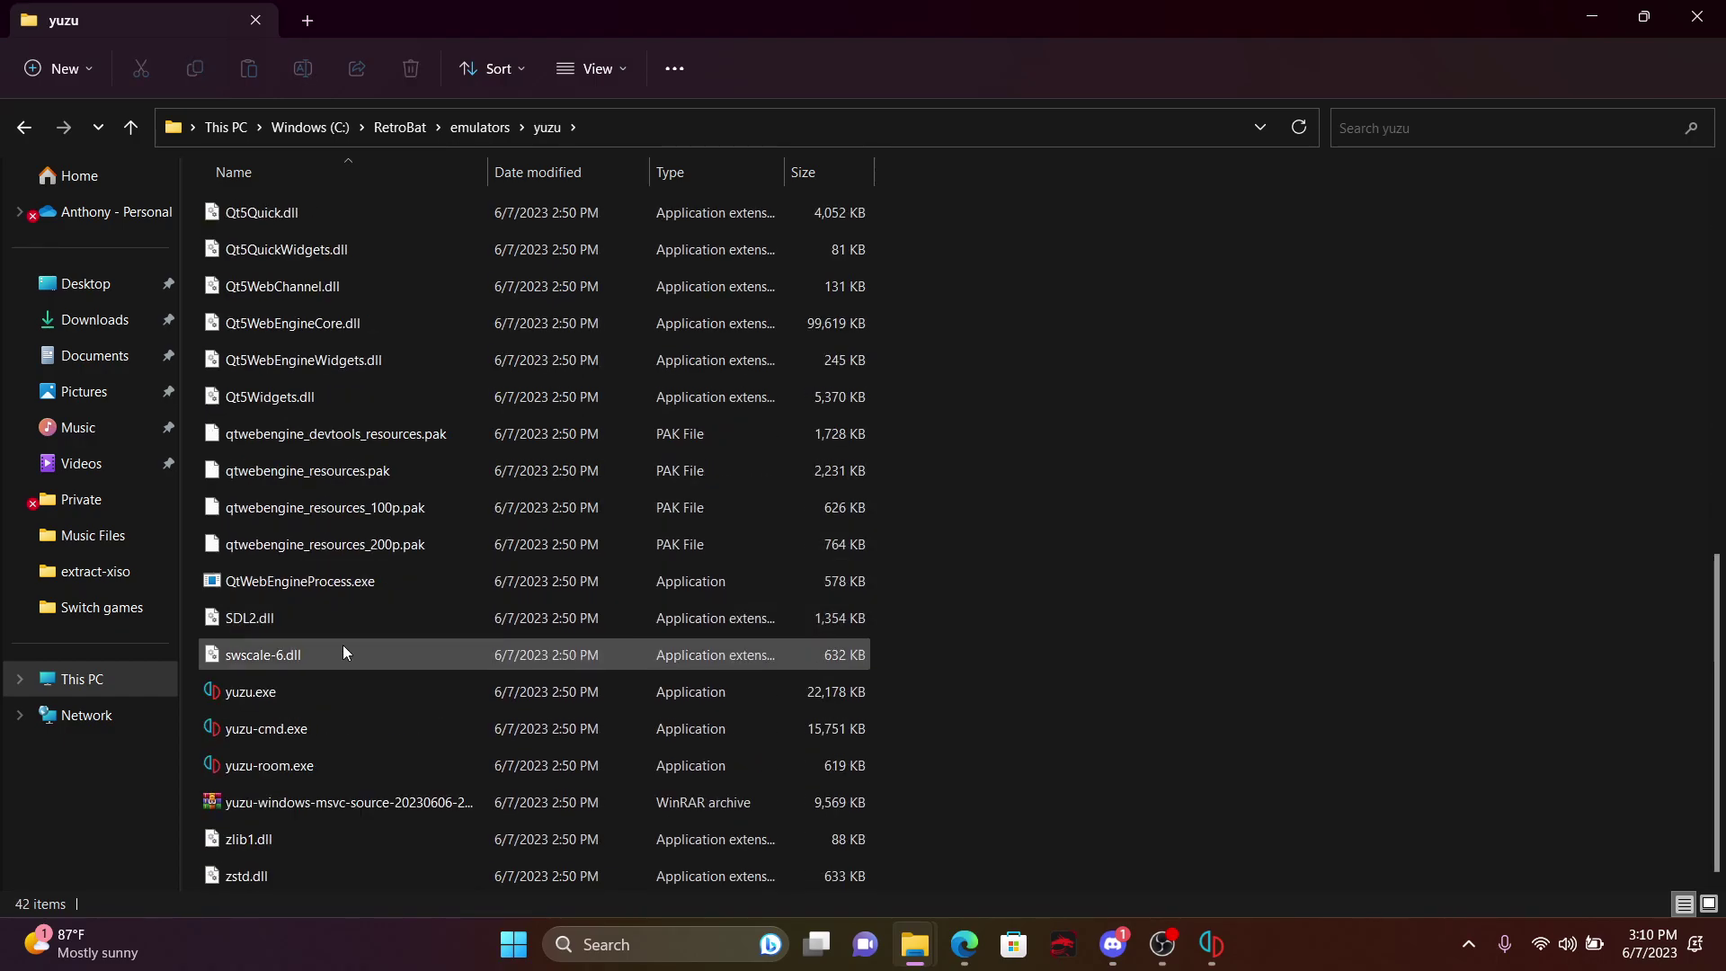
pyautogui.doubleClick(342, 691)
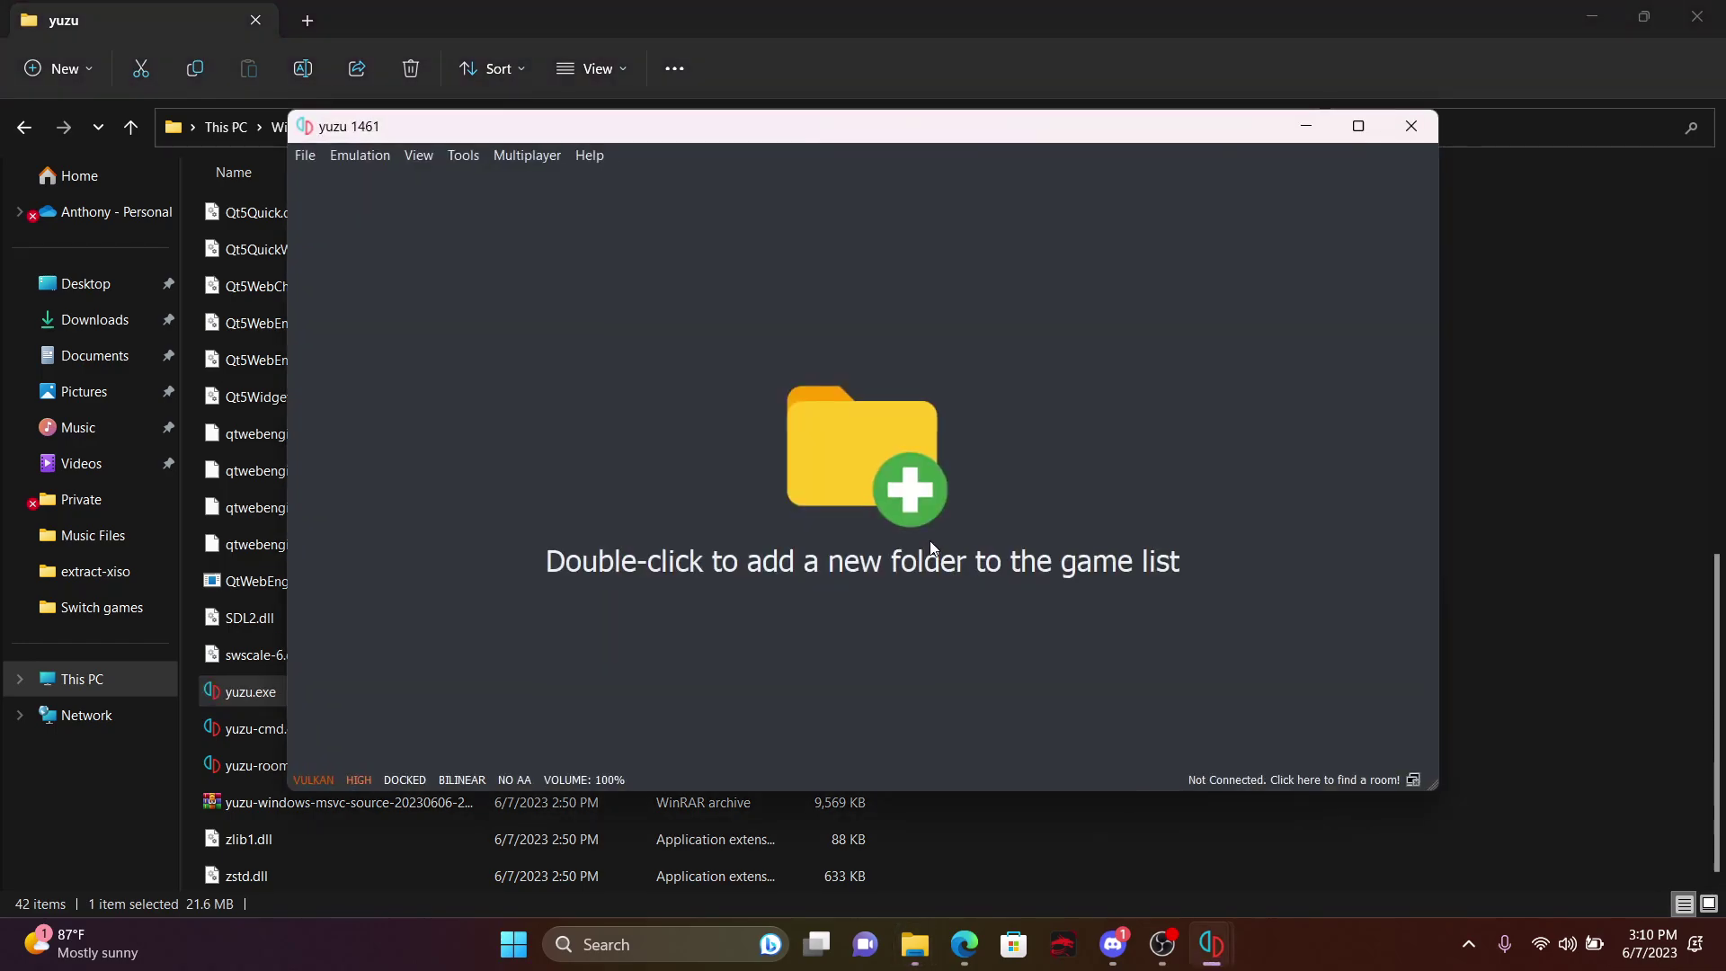
# Add the C:\RetroBat\roms\switch folder to yuzu's game list.
pyautogui.doubleClick(855, 456)
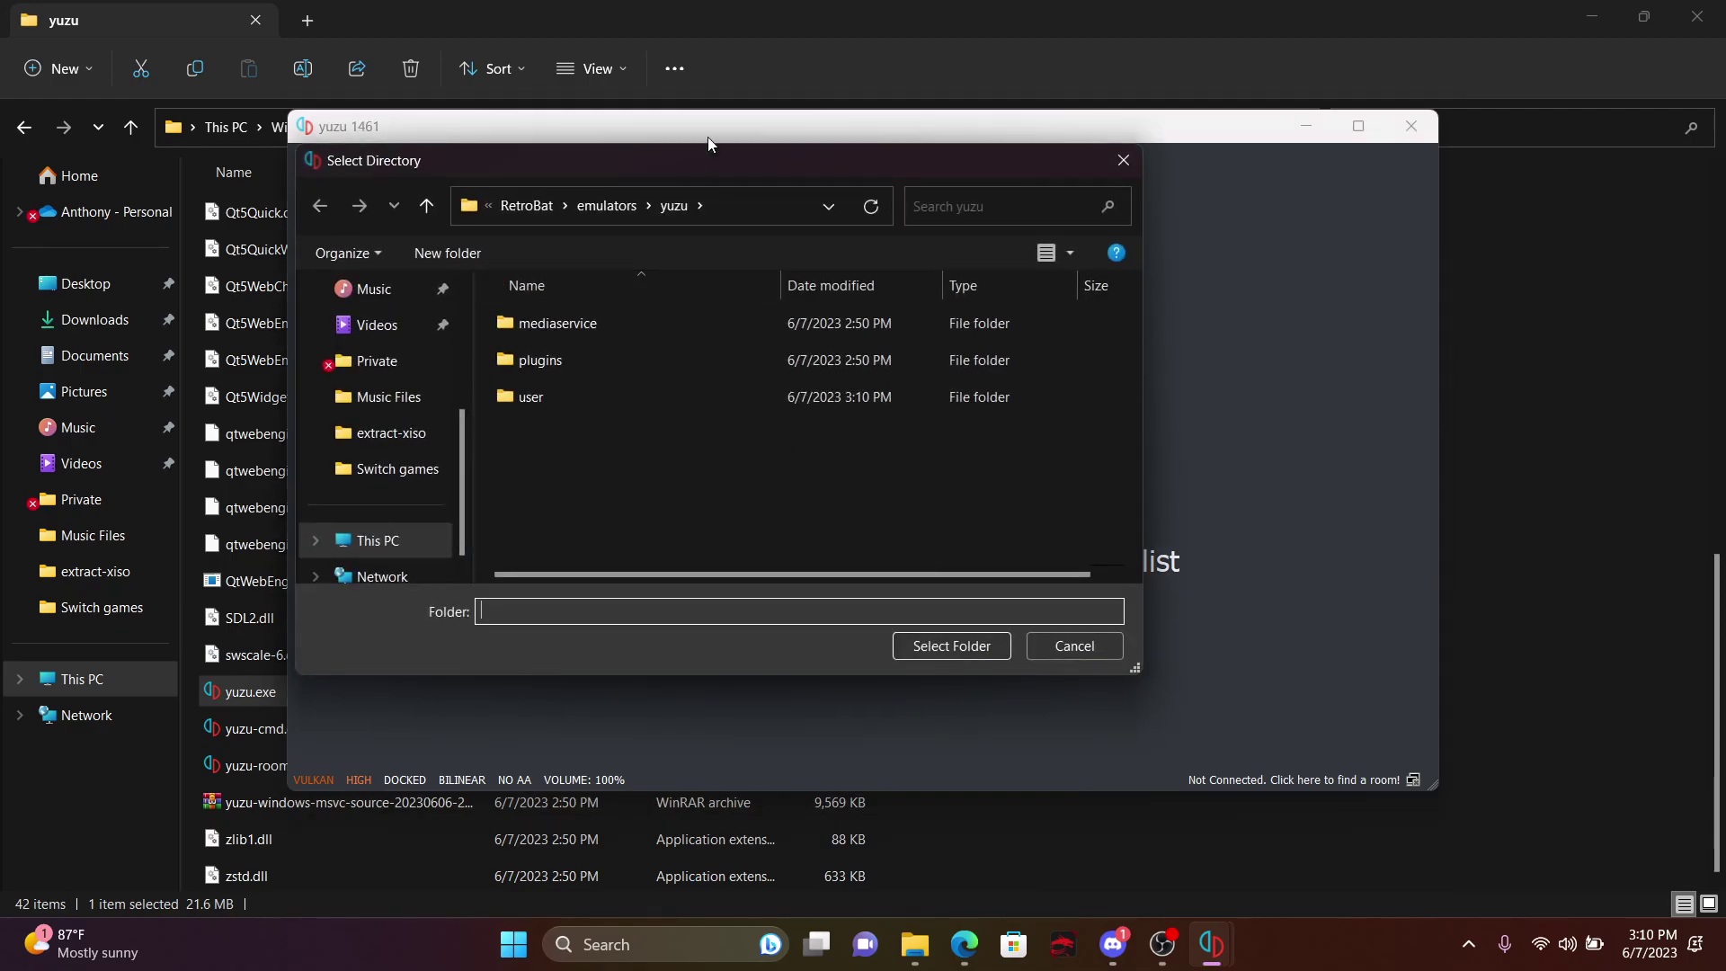
pyautogui.moveTo(707, 158); pyautogui.dragTo(879, 201)
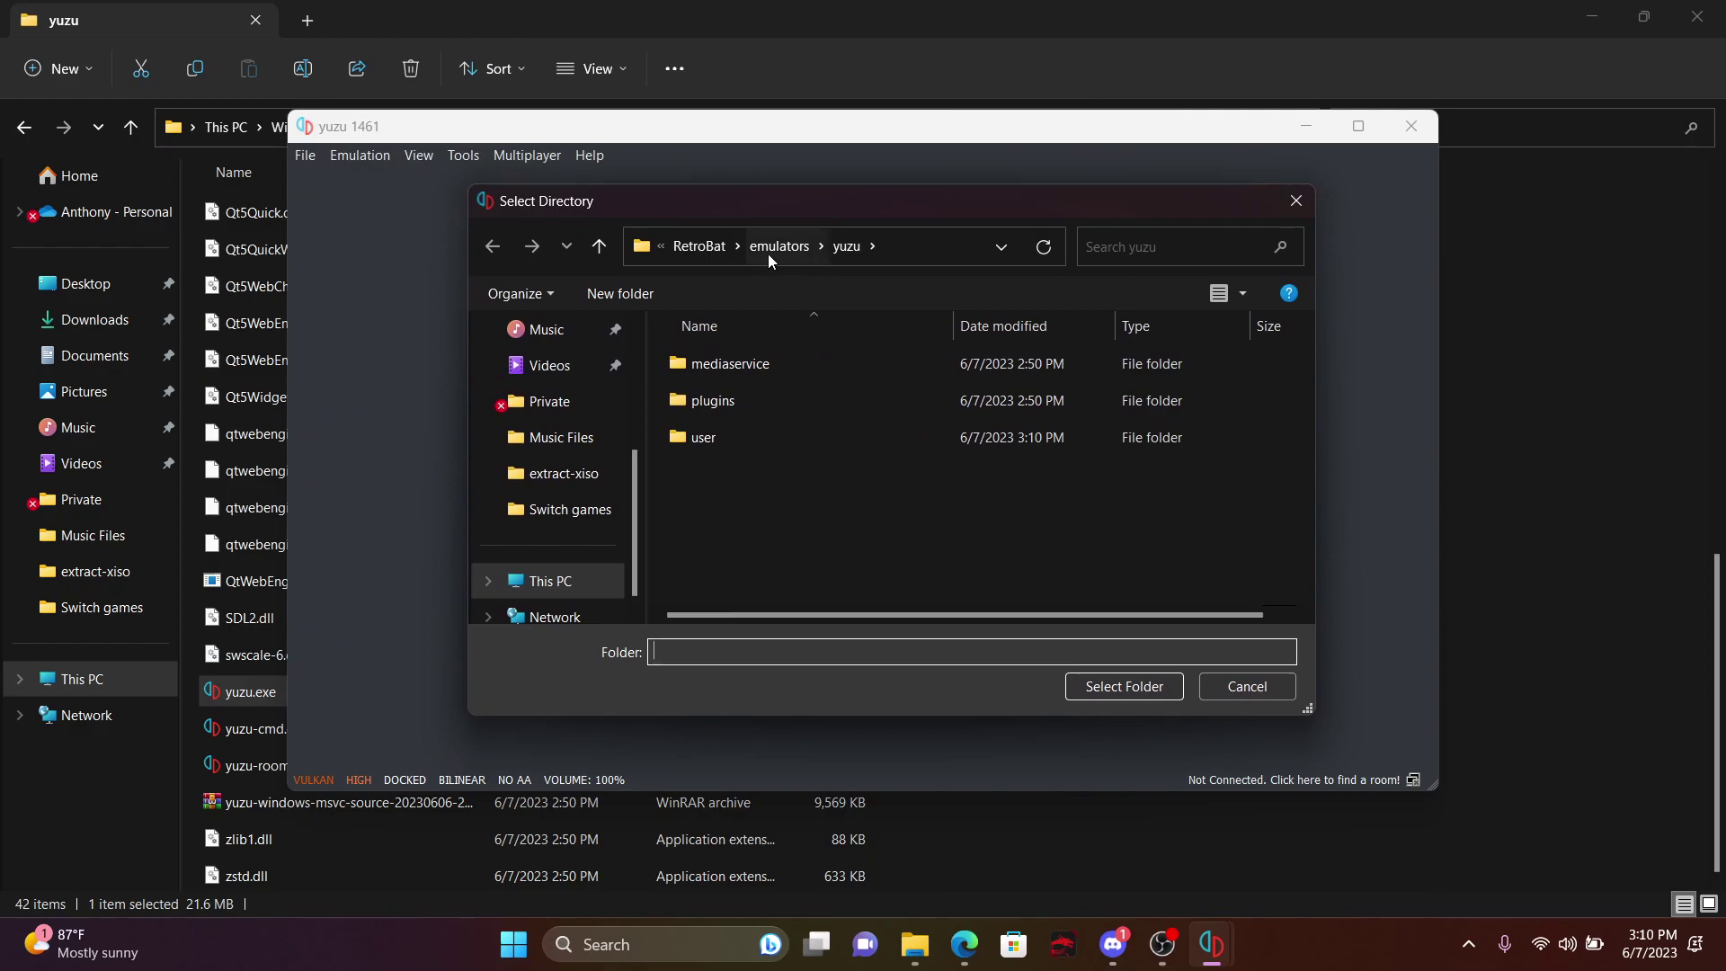
pyautogui.click(698, 247)
pyautogui.scroll(-2, 785, 491)
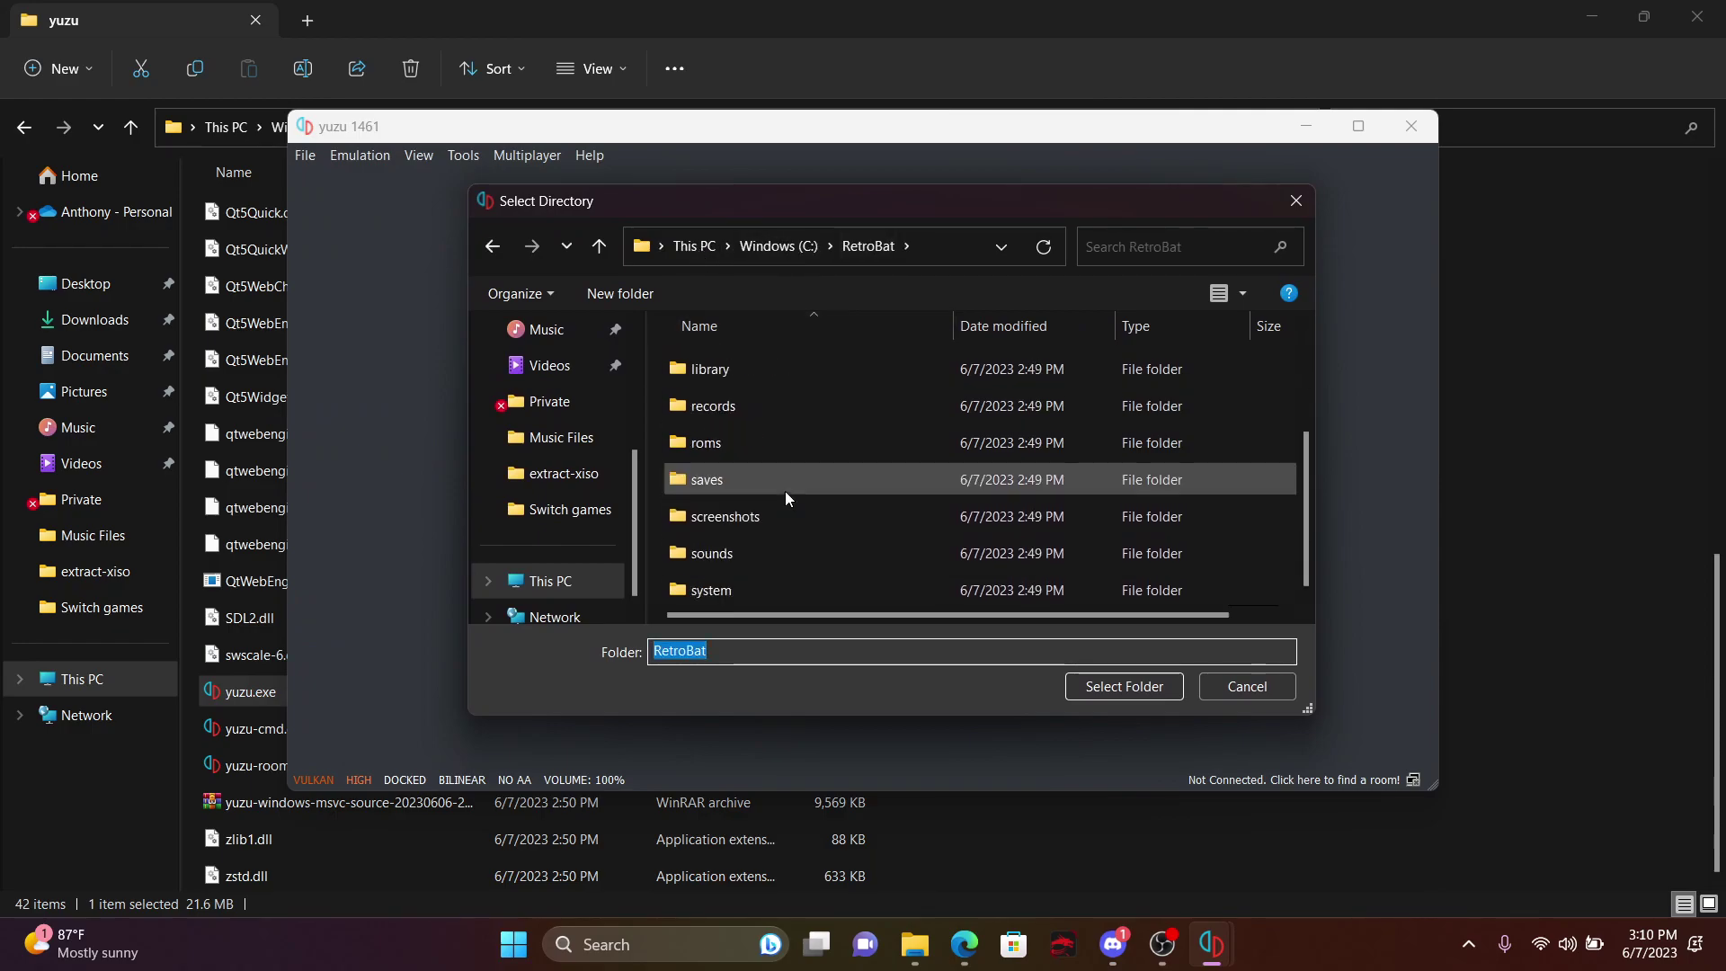
pyautogui.scroll(2, 784, 492)
pyautogui.scroll(-1, 784, 461)
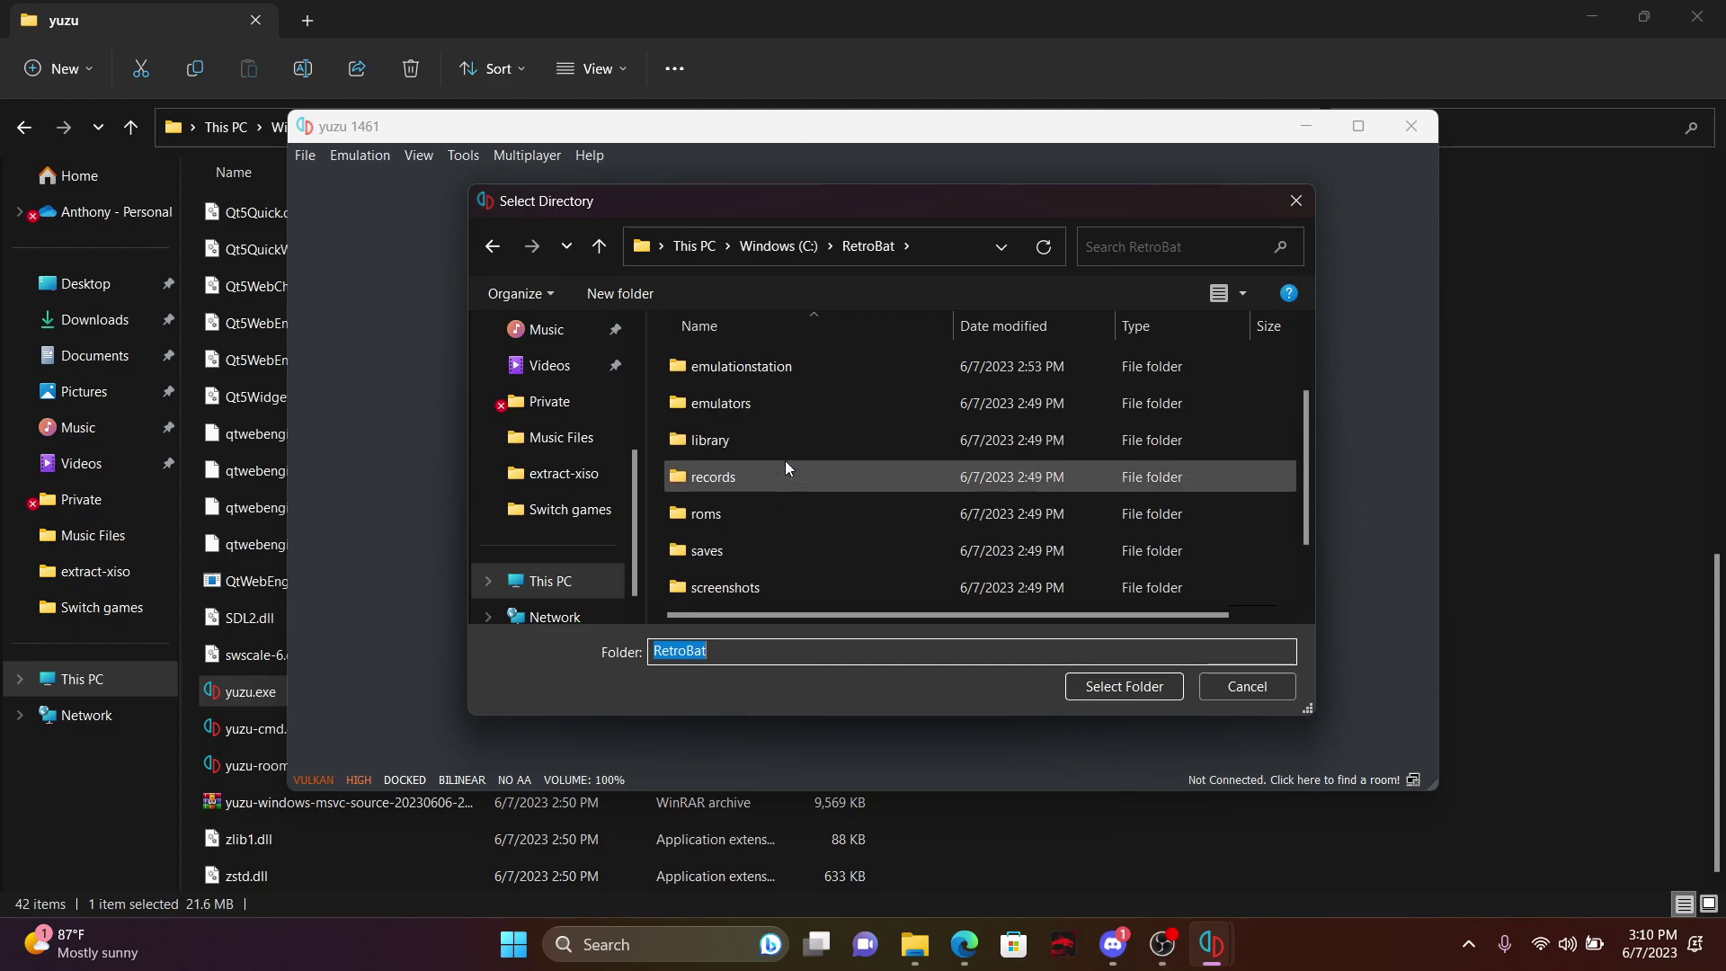
pyautogui.doubleClick(763, 512)
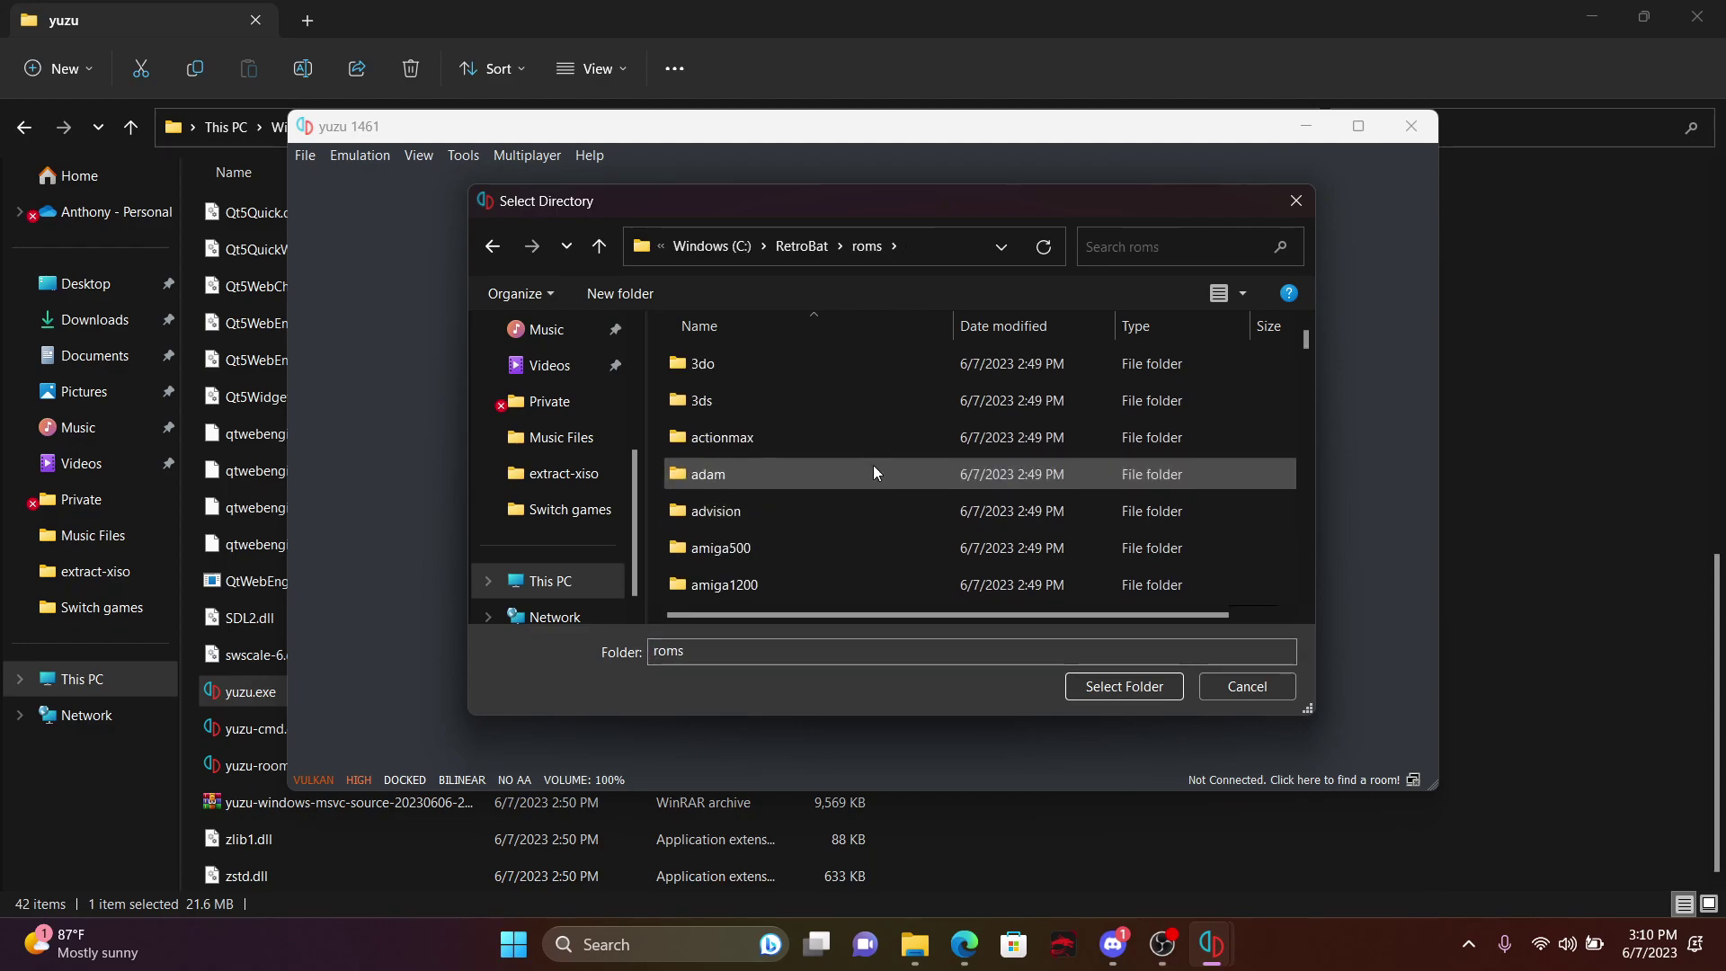
pyautogui.moveTo(1305, 338); pyautogui.dragTo(1304, 539)
pyautogui.click(799, 517)
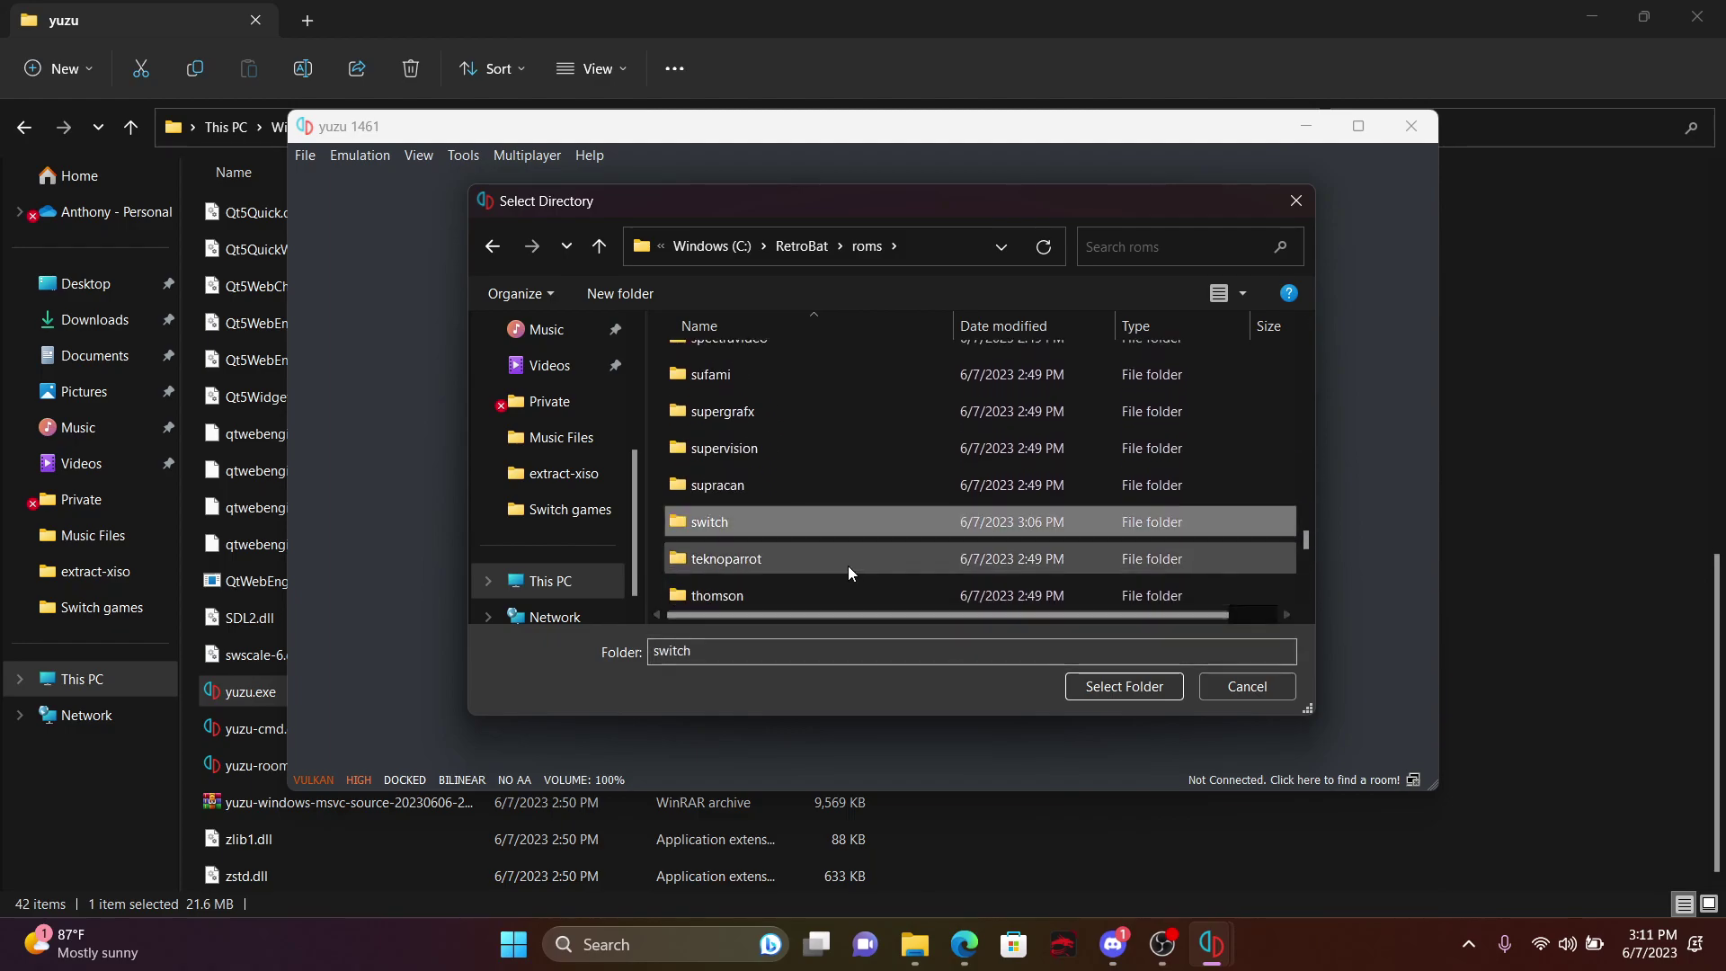
pyautogui.click(1112, 695)
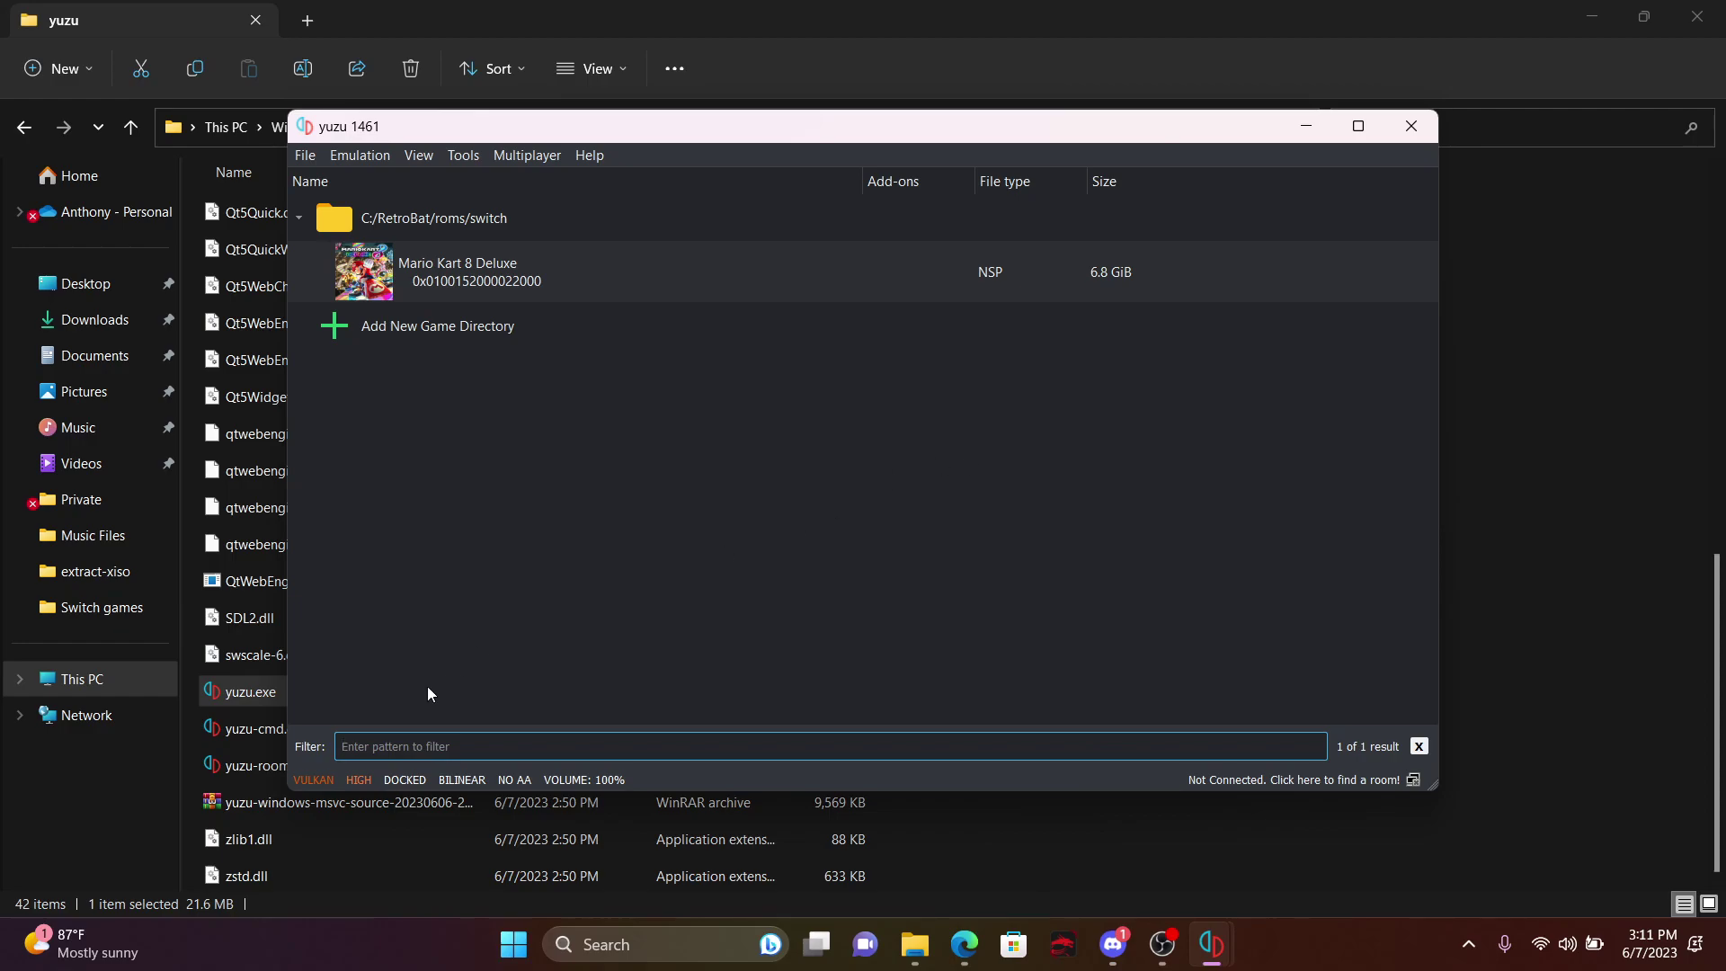
# Set yuzu's GPU accuracy to Normal and minimize its window.
pyautogui.click(357, 780)
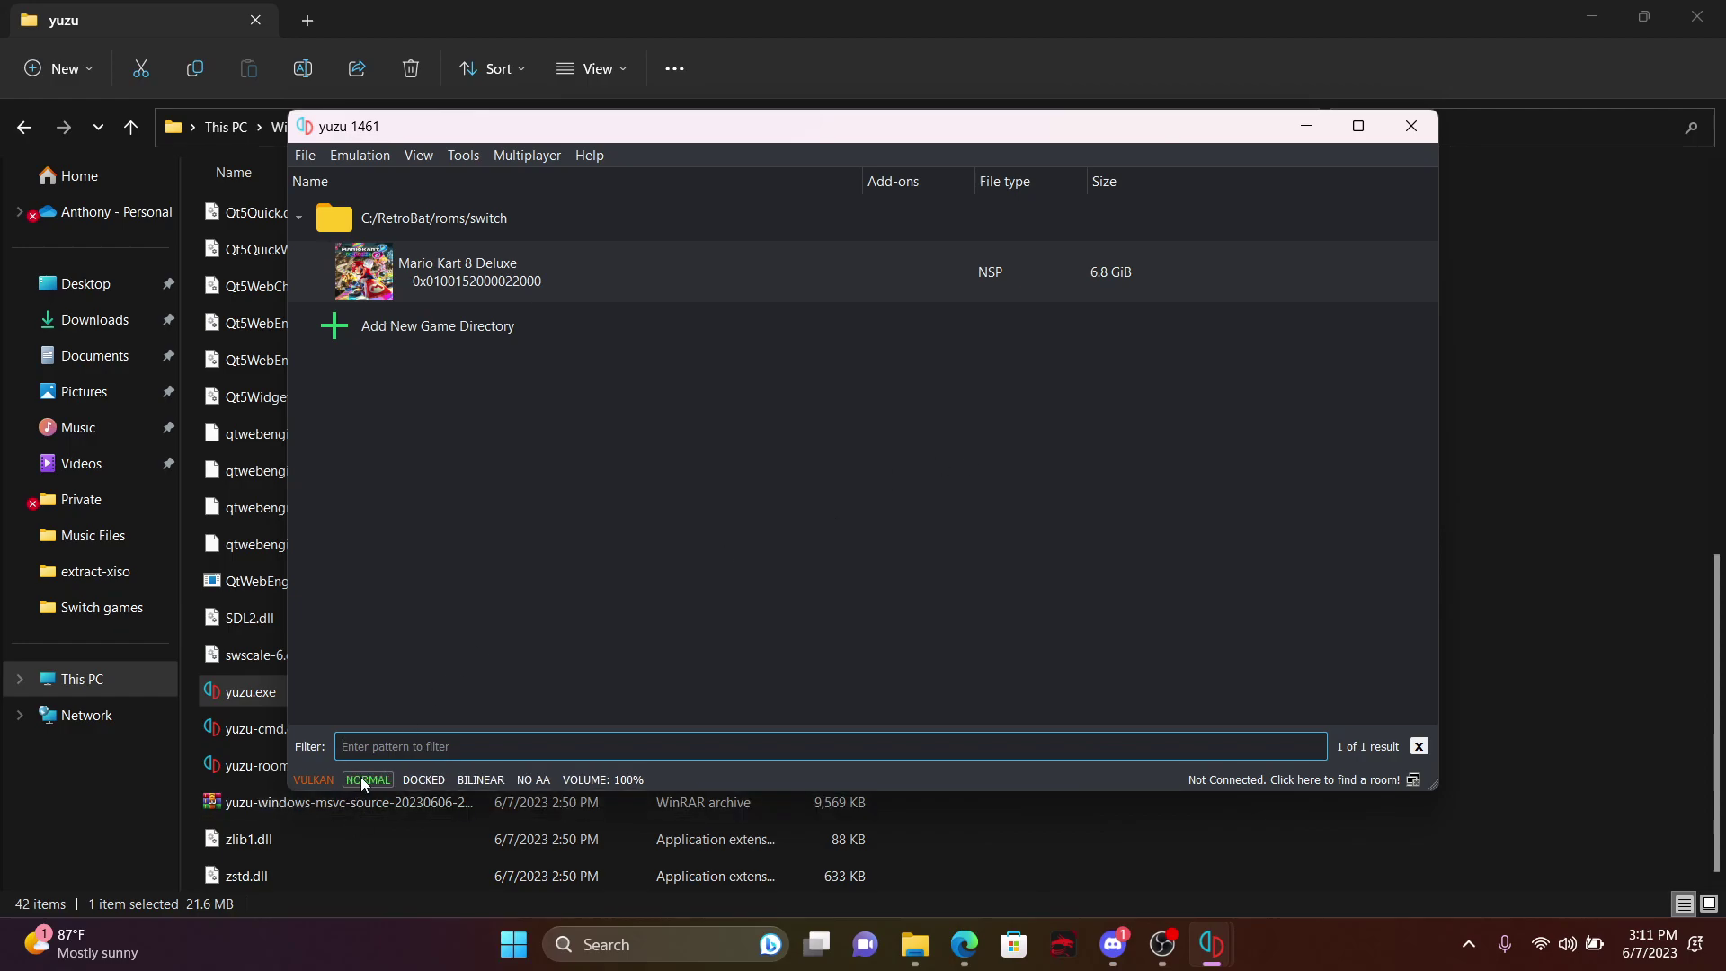
pyautogui.click(1305, 134)
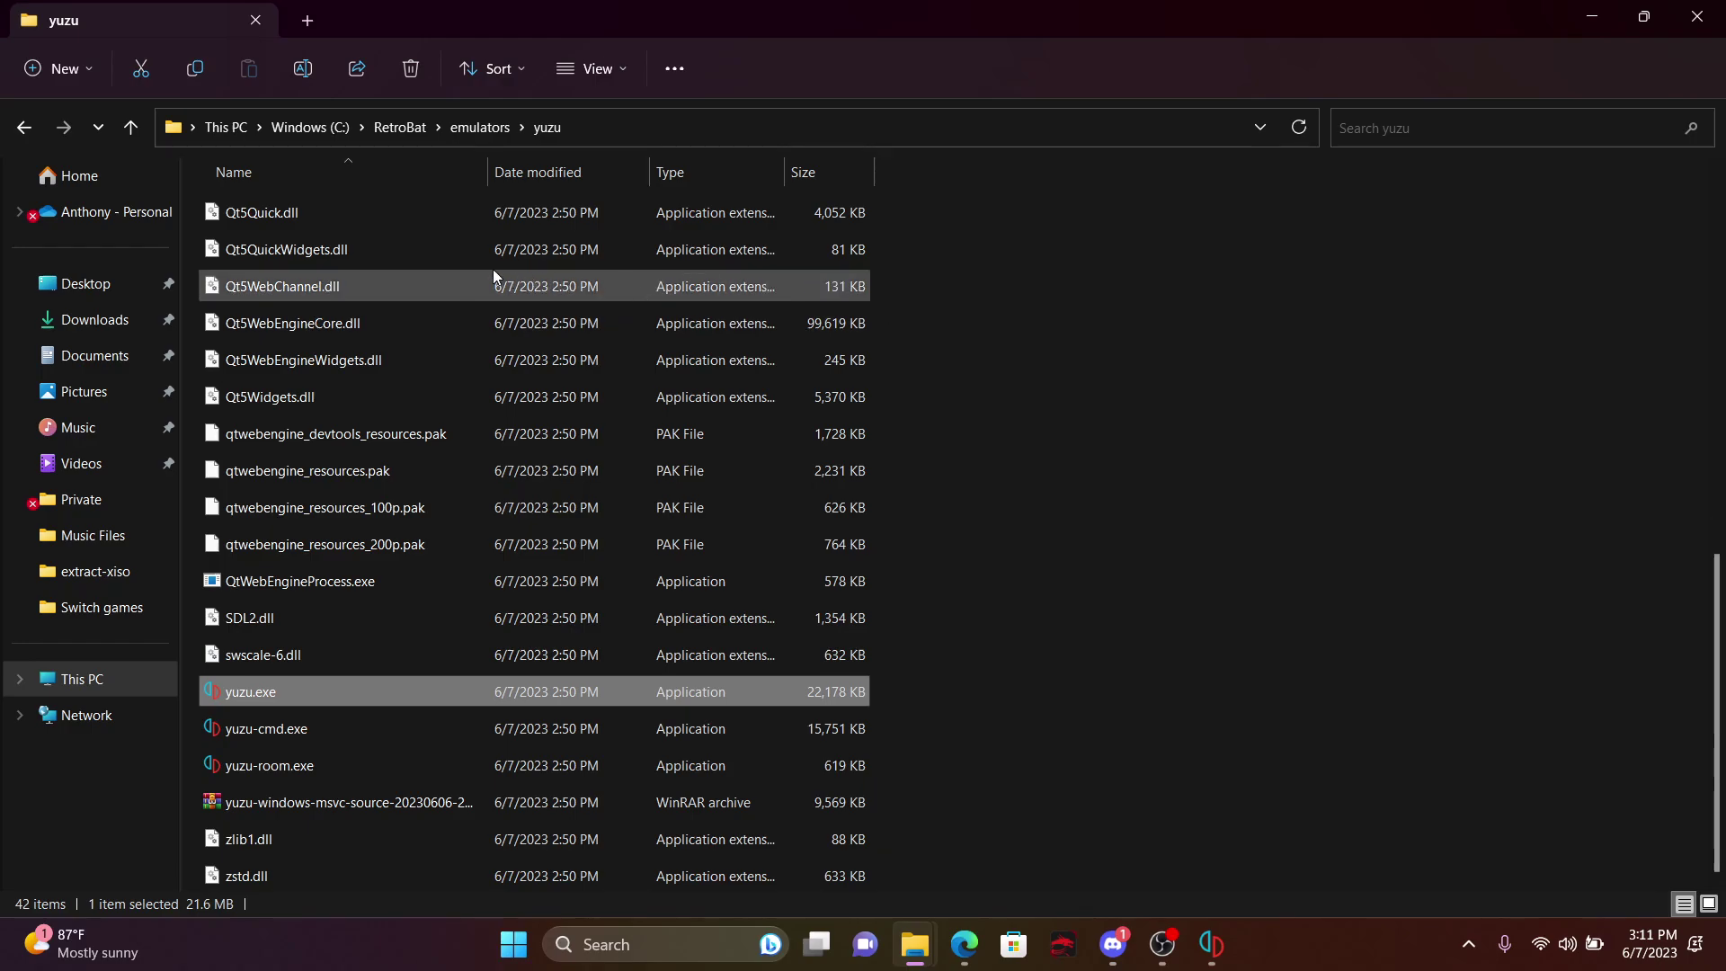
# Check the game files in RetroBat's roms\switch folder, go back to the RetroBat folder, and bring the yuzu window forward again.
pyautogui.click(393, 129)
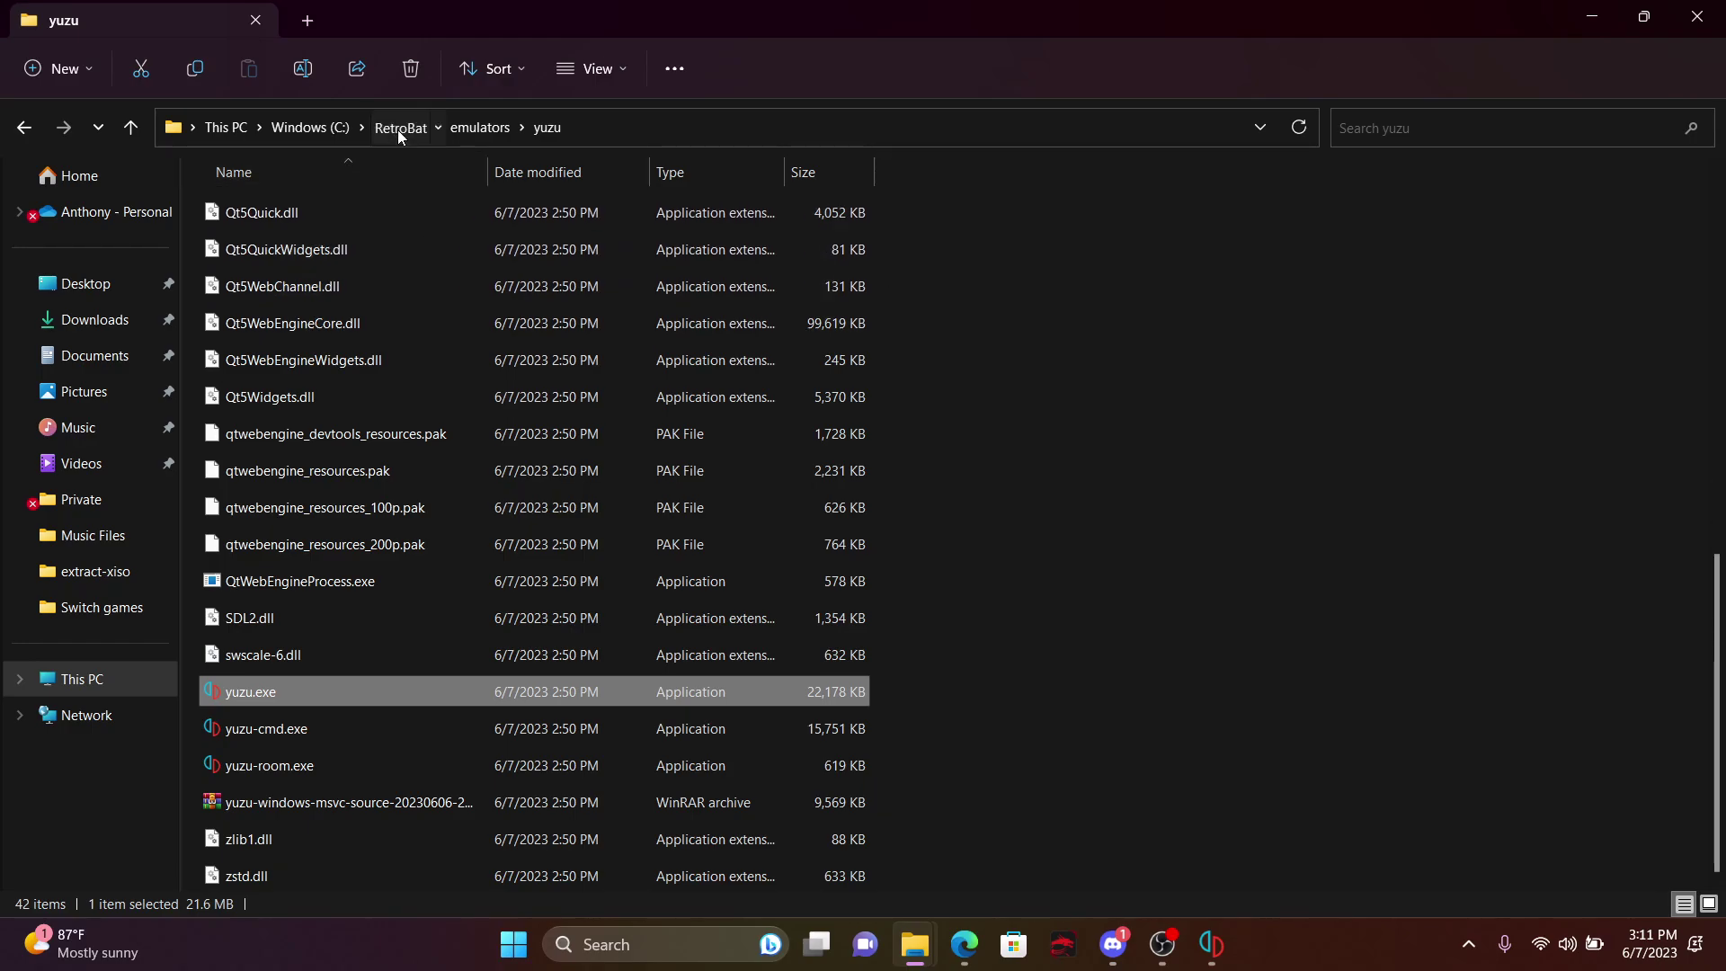
pyautogui.doubleClick(304, 467)
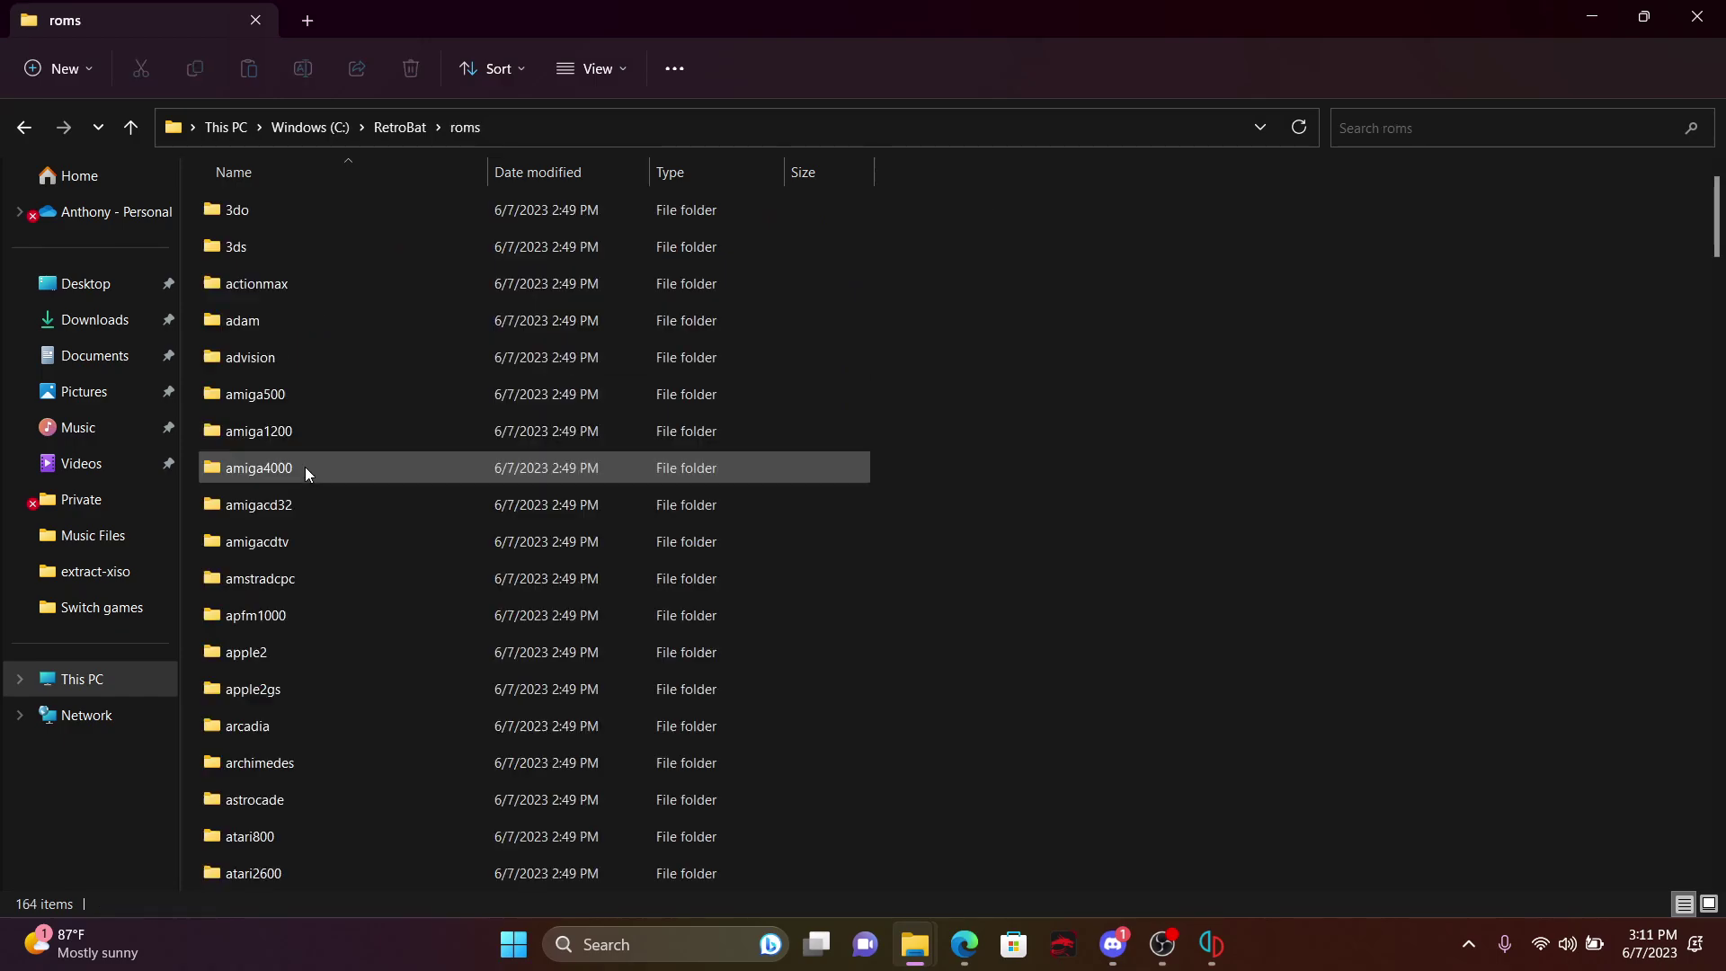
pyautogui.moveTo(1714, 225); pyautogui.dragTo(1670, 807)
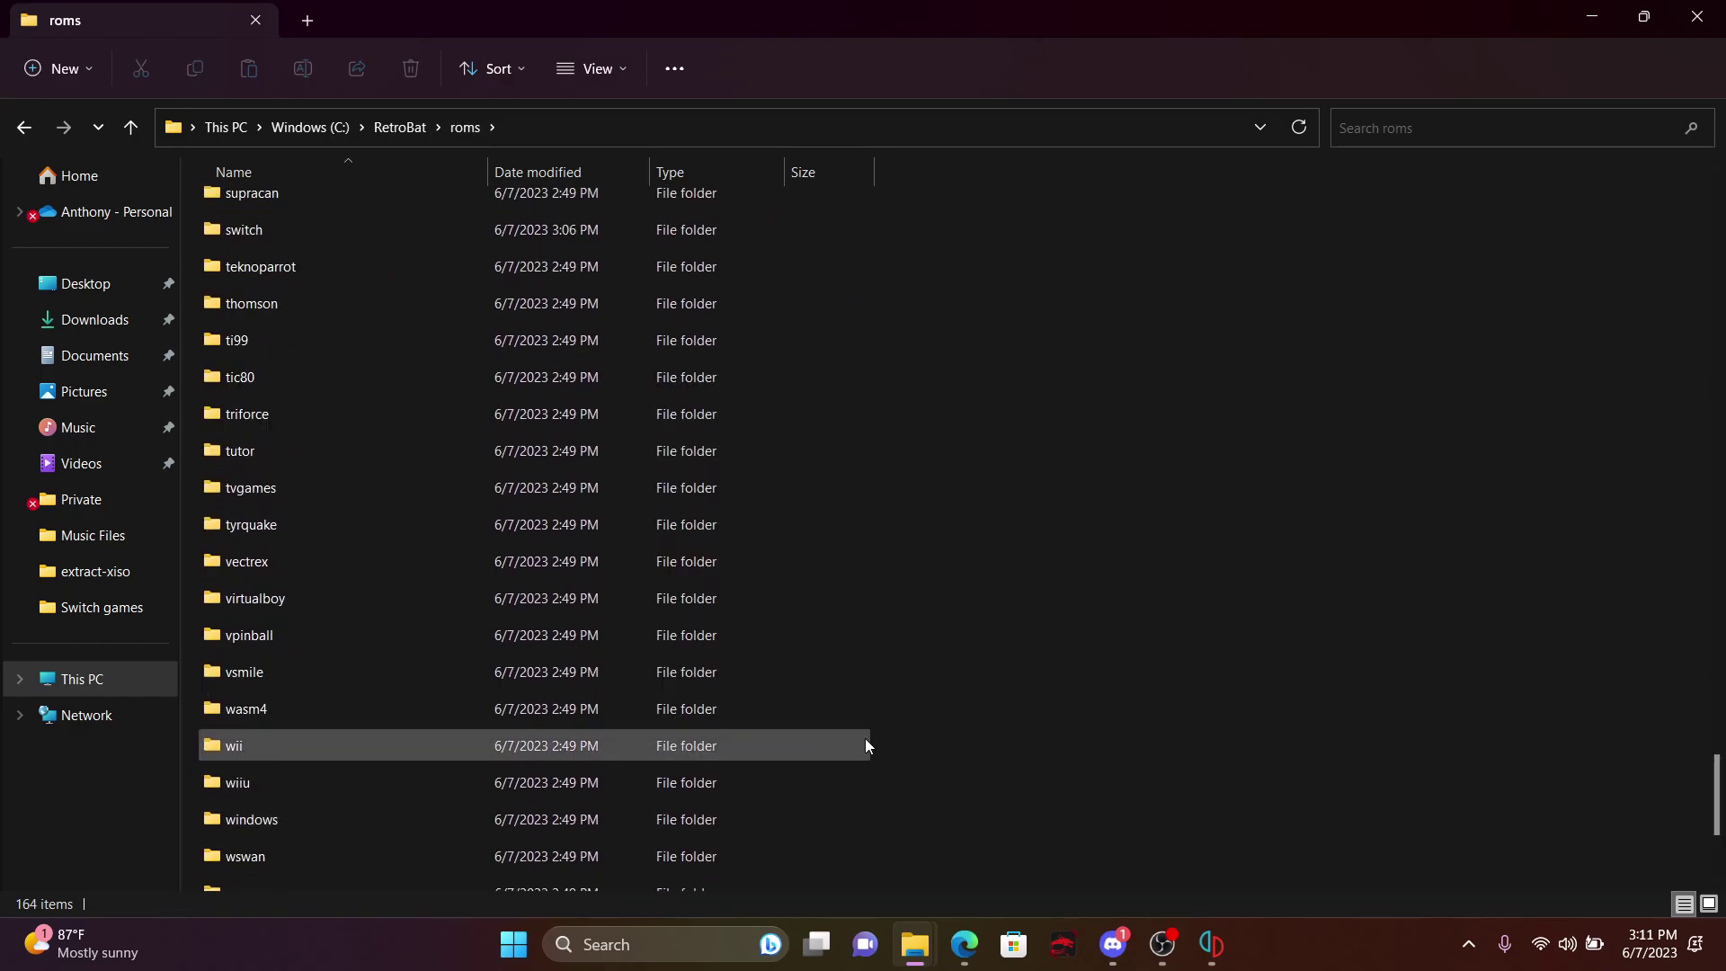
pyautogui.doubleClick(326, 231)
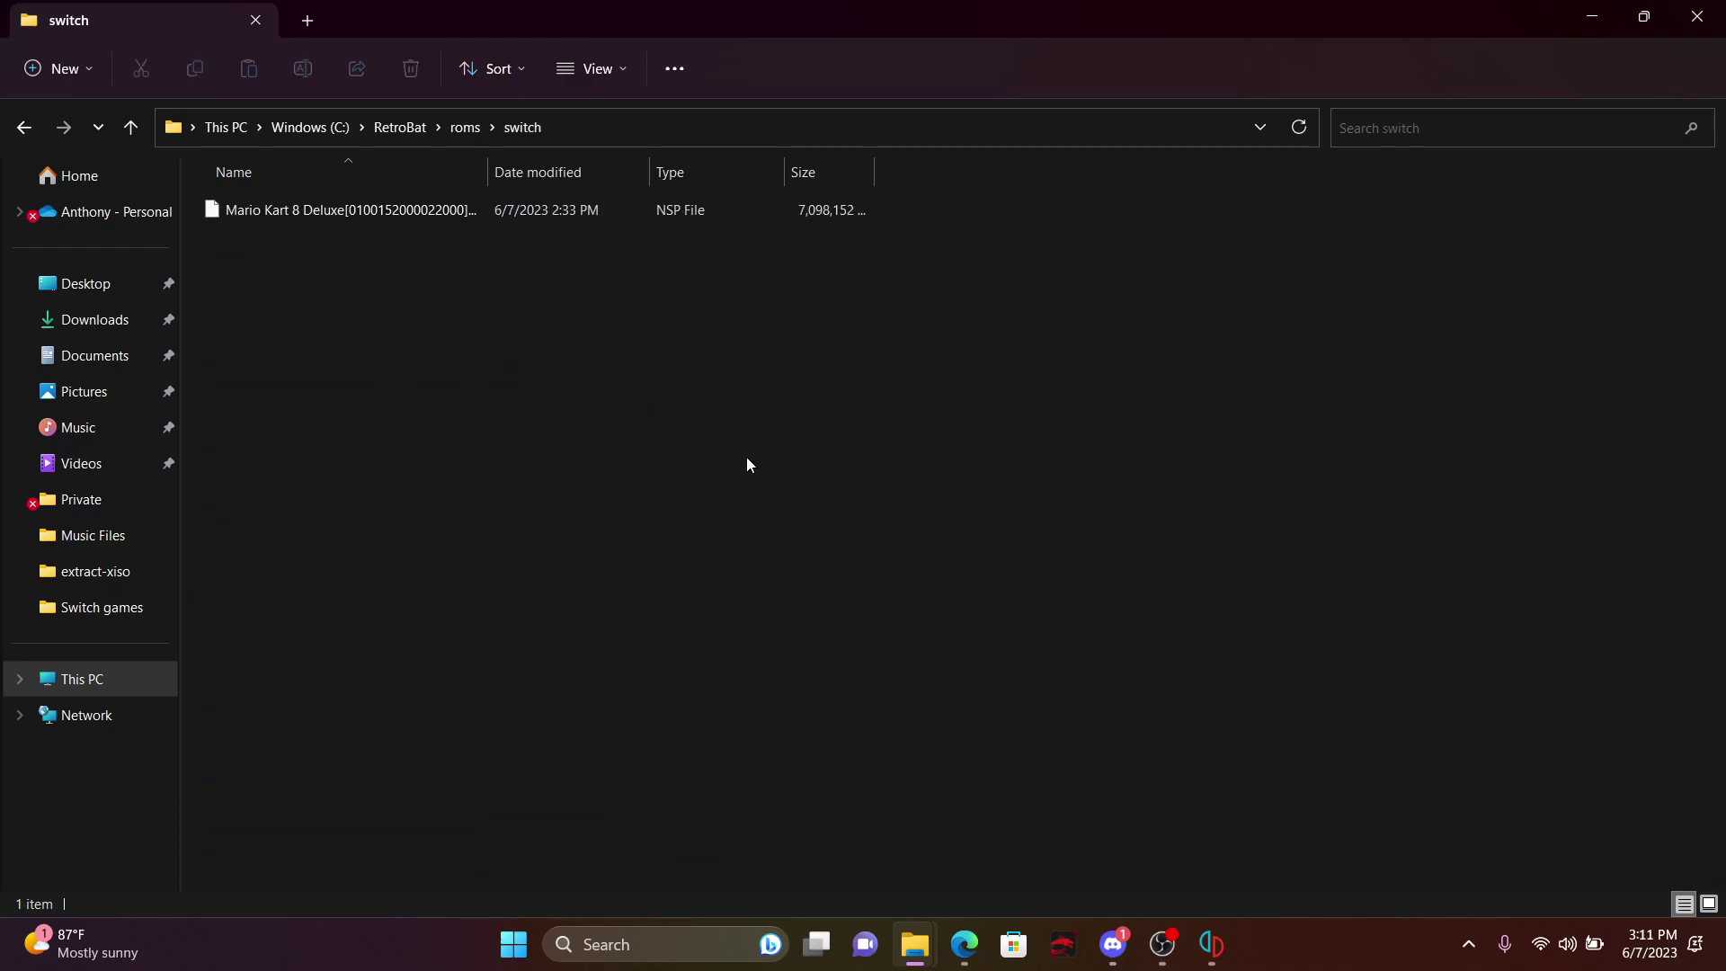
pyautogui.click(23, 130)
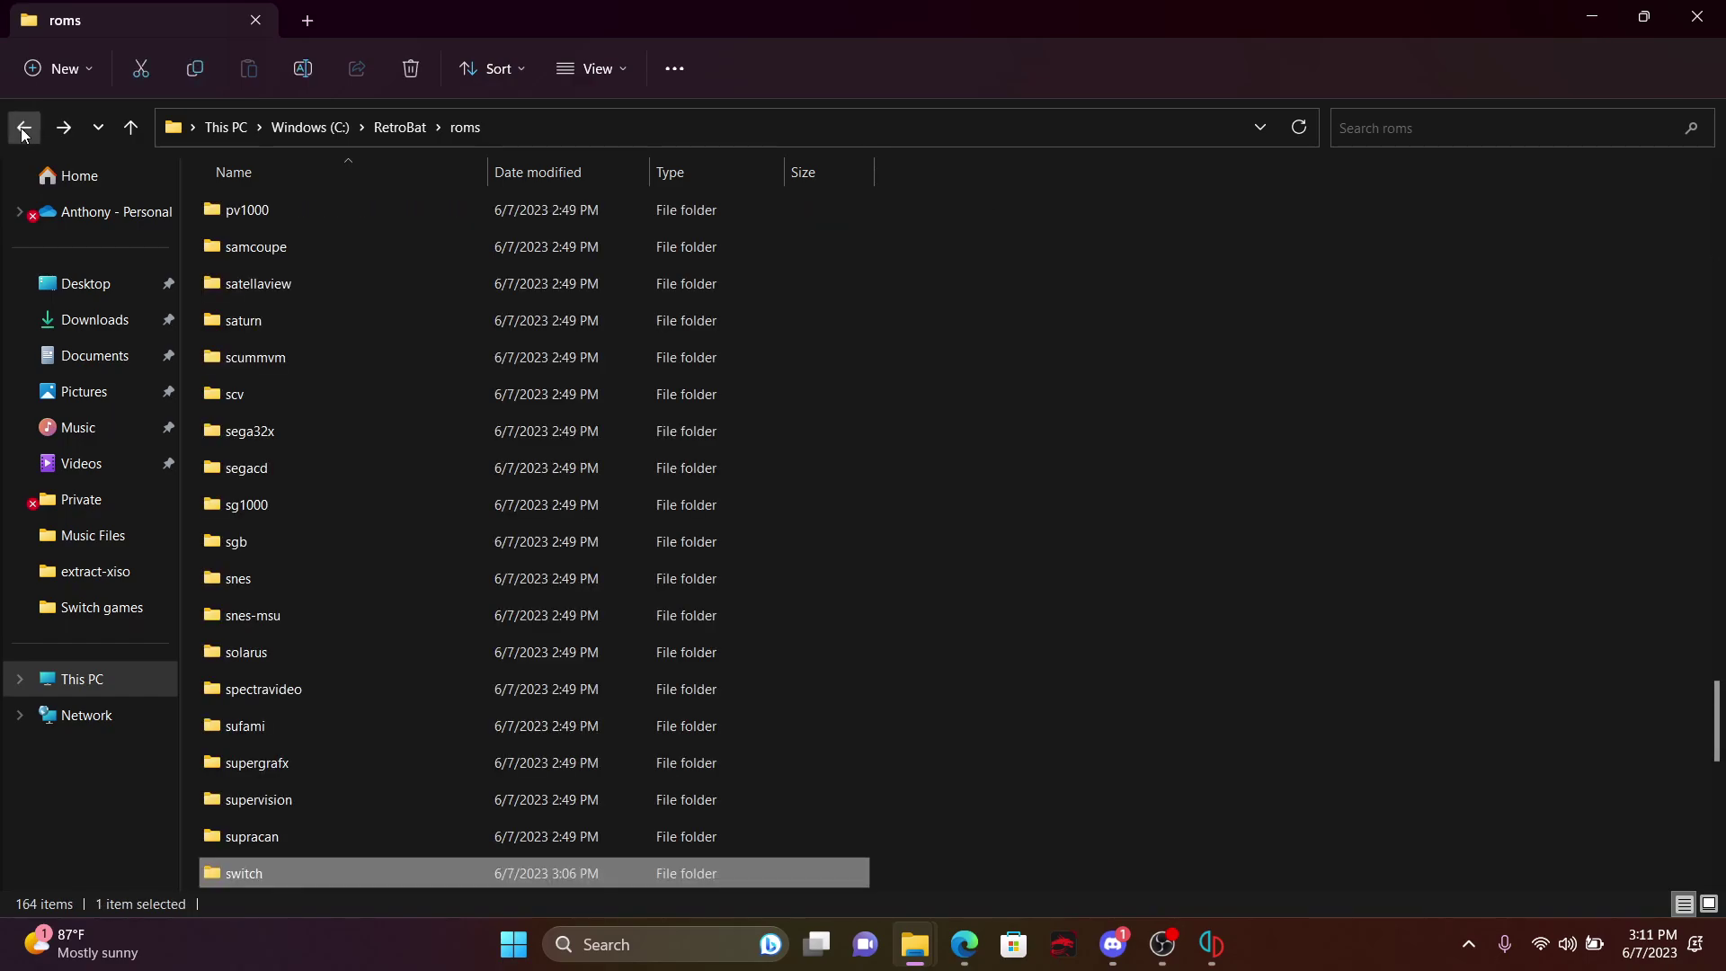
pyautogui.click(23, 131)
pyautogui.moveTo(1211, 944)
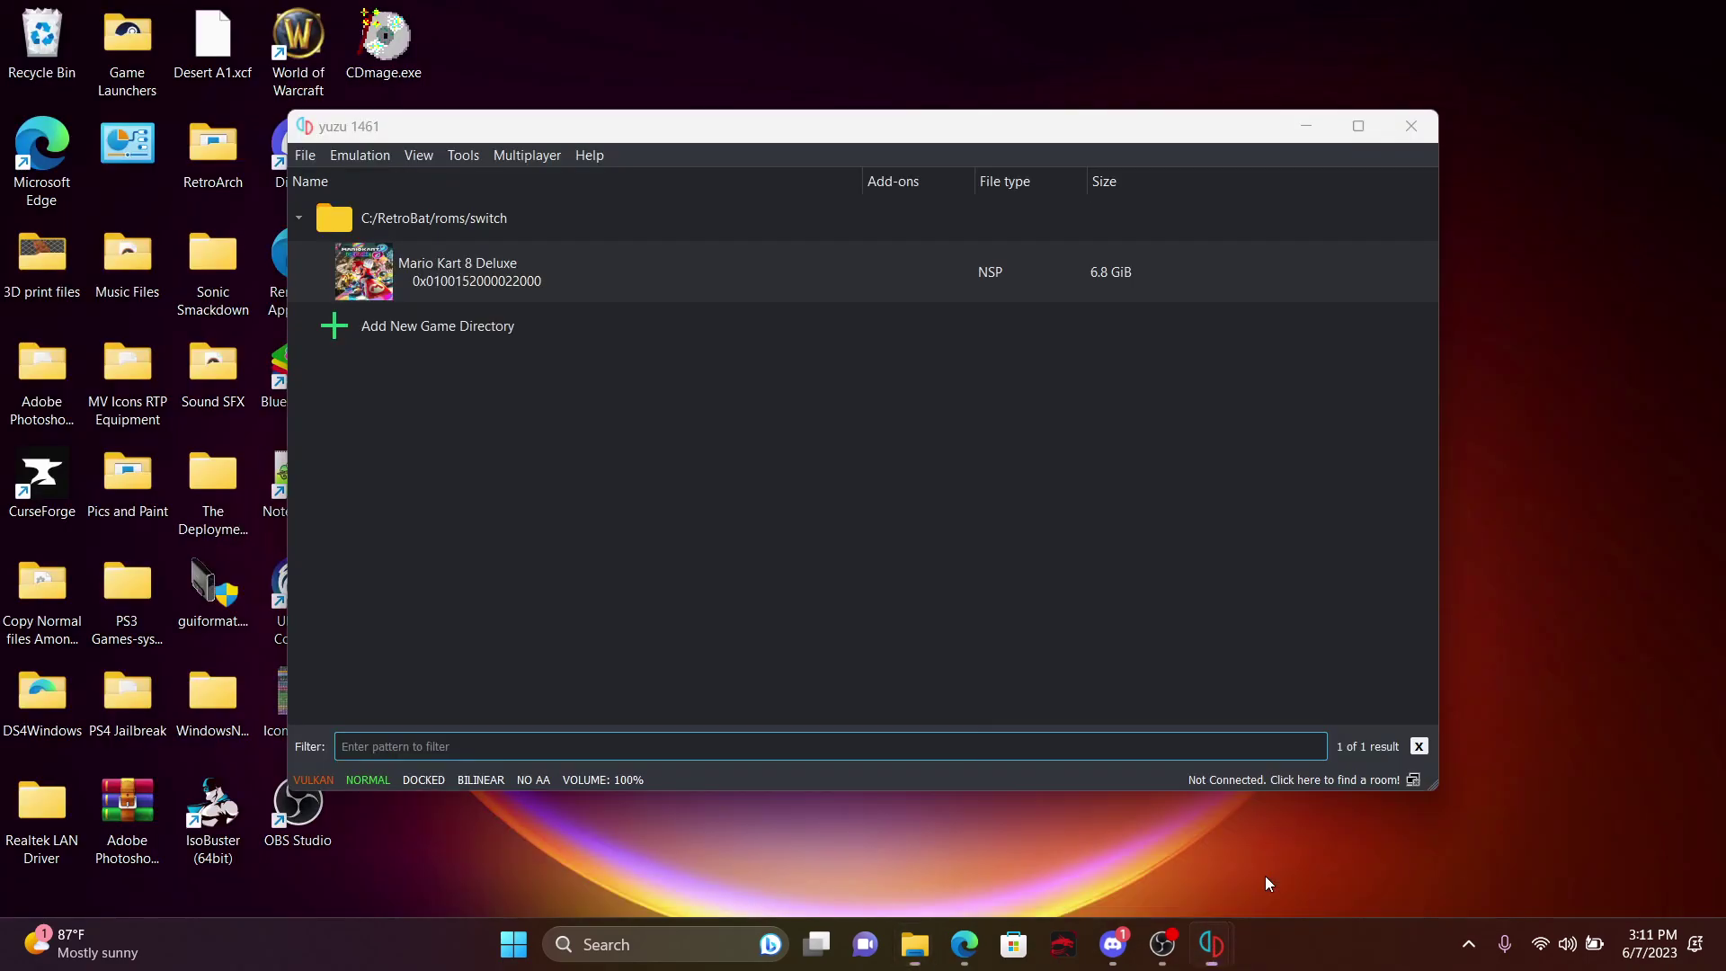
pyautogui.click(1265, 875)
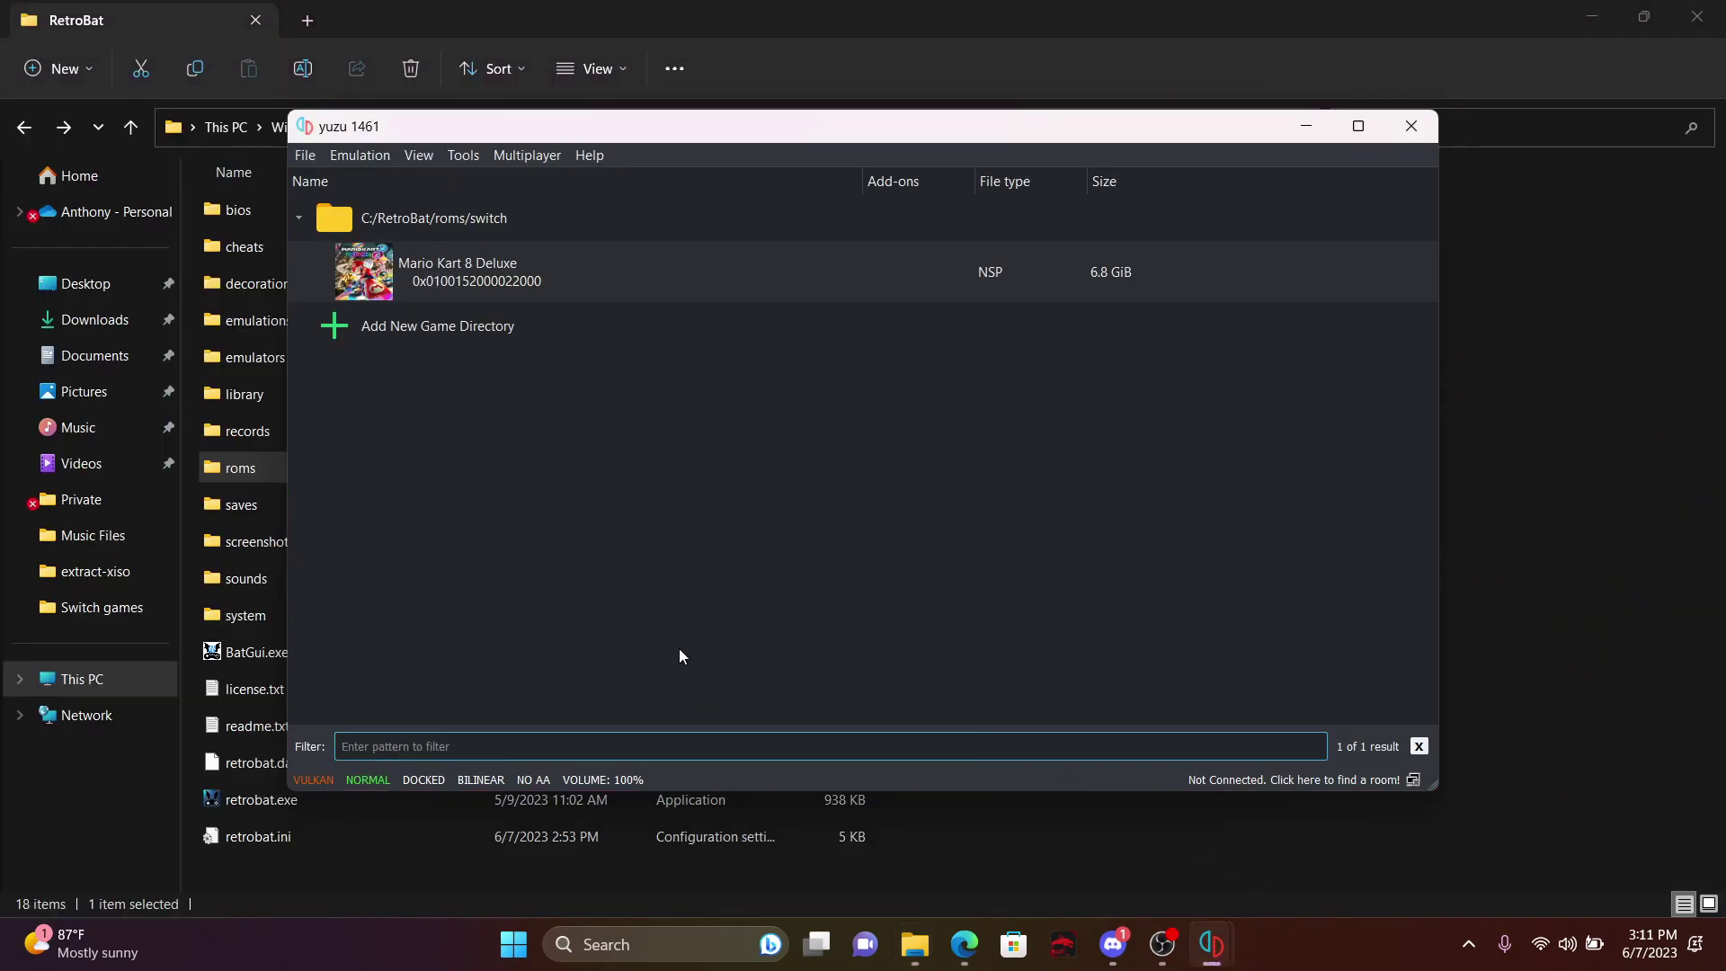
pyautogui.click(306, 160)
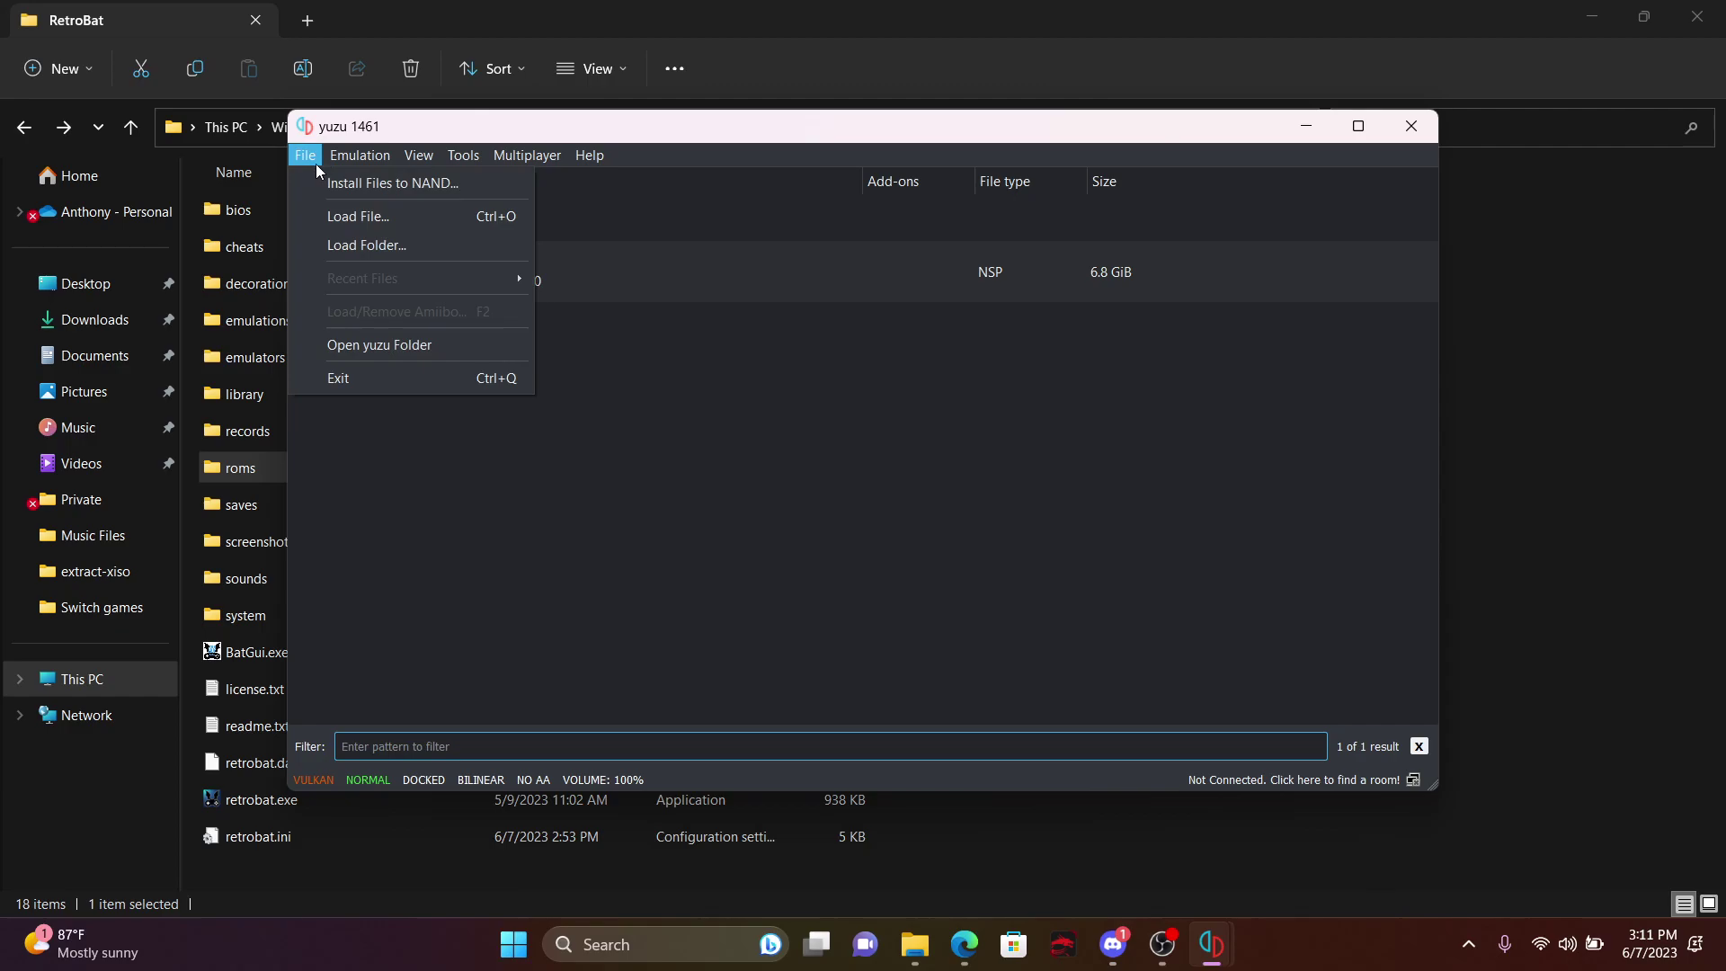
pyautogui.click(360, 183)
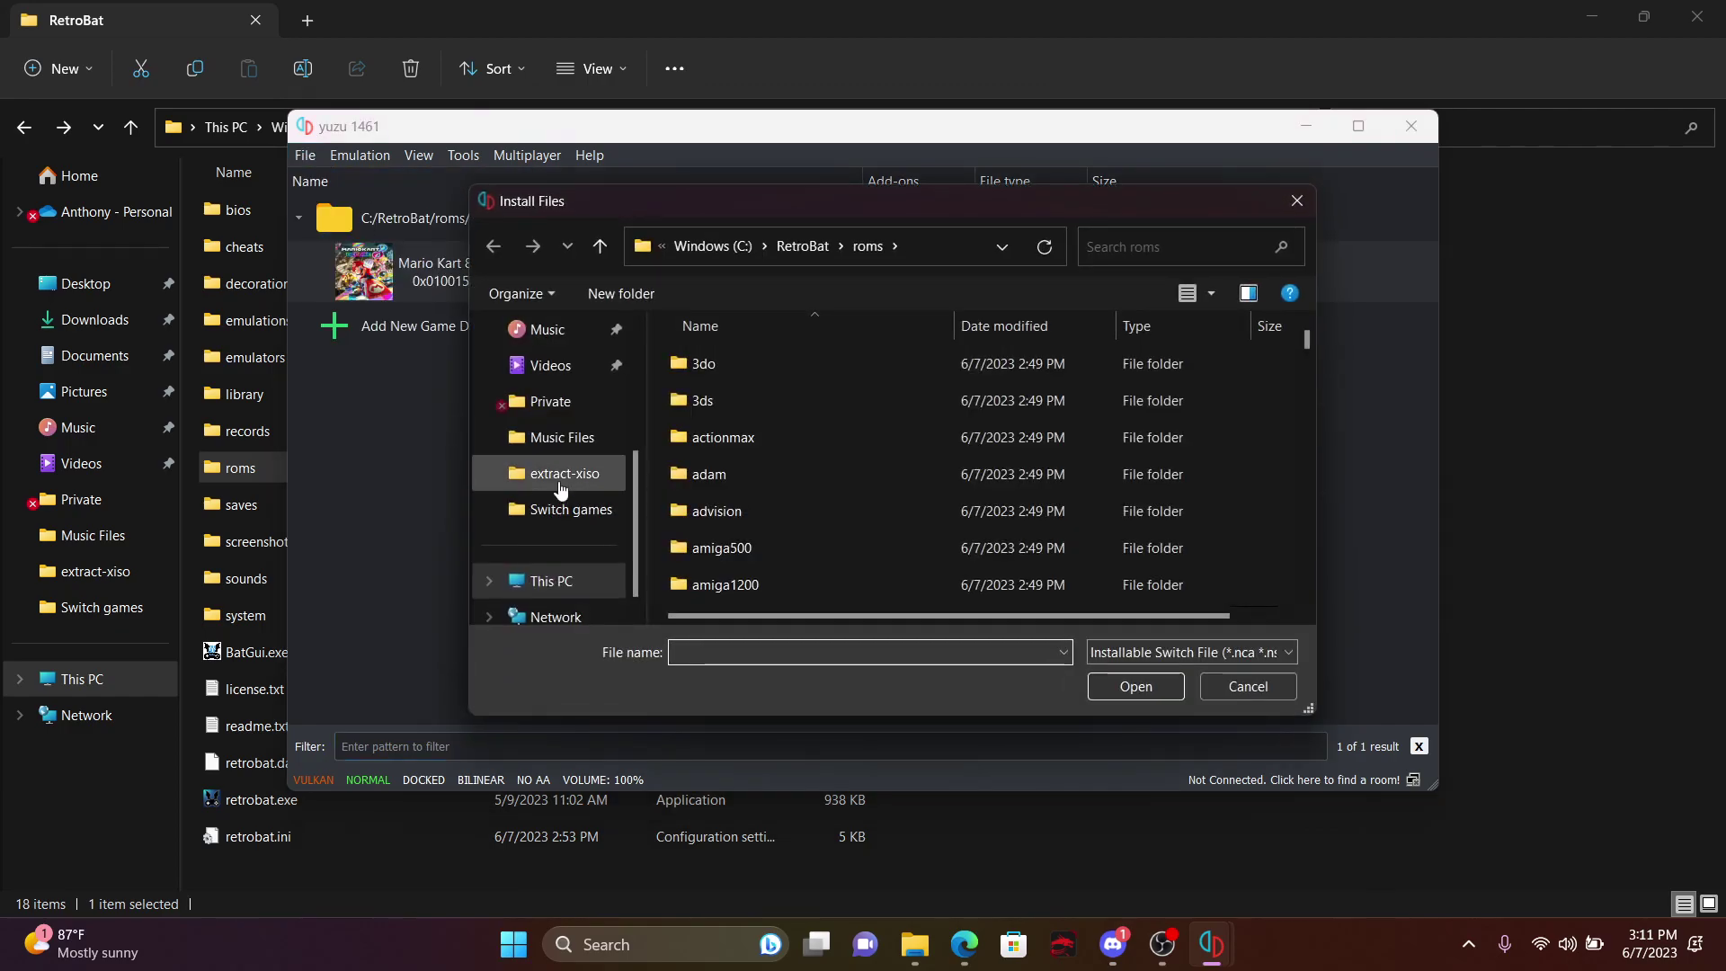
pyautogui.scroll(3, 551, 477)
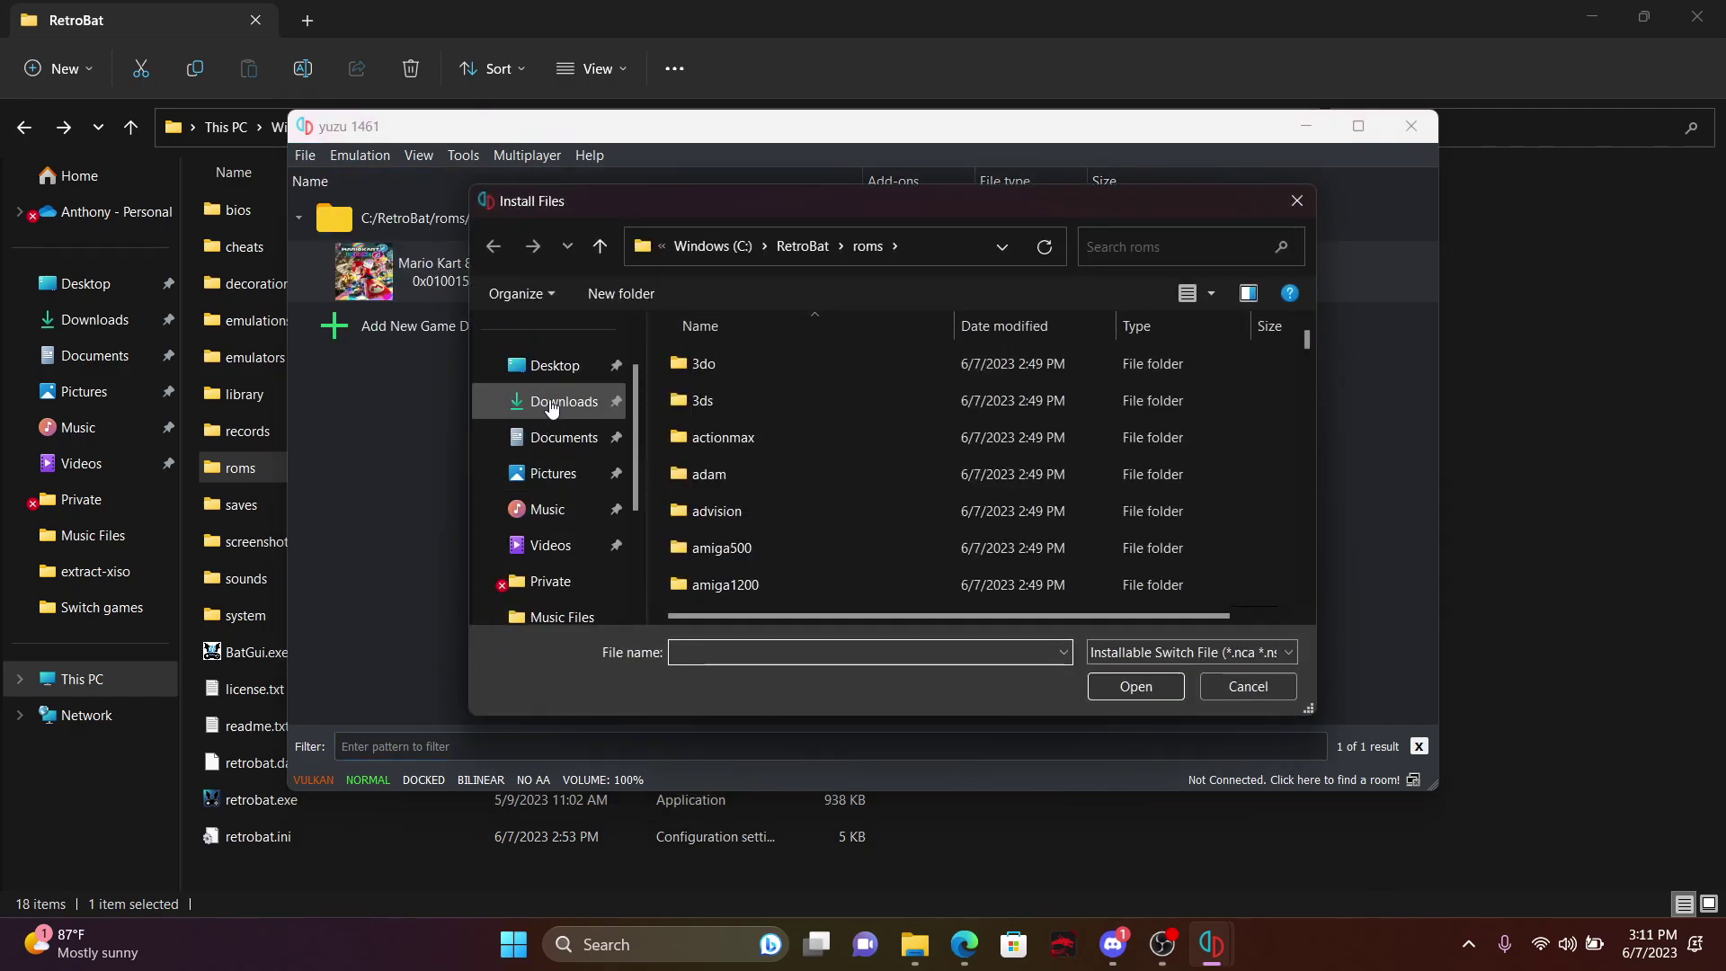
pyautogui.click(557, 401)
pyautogui.click(749, 393)
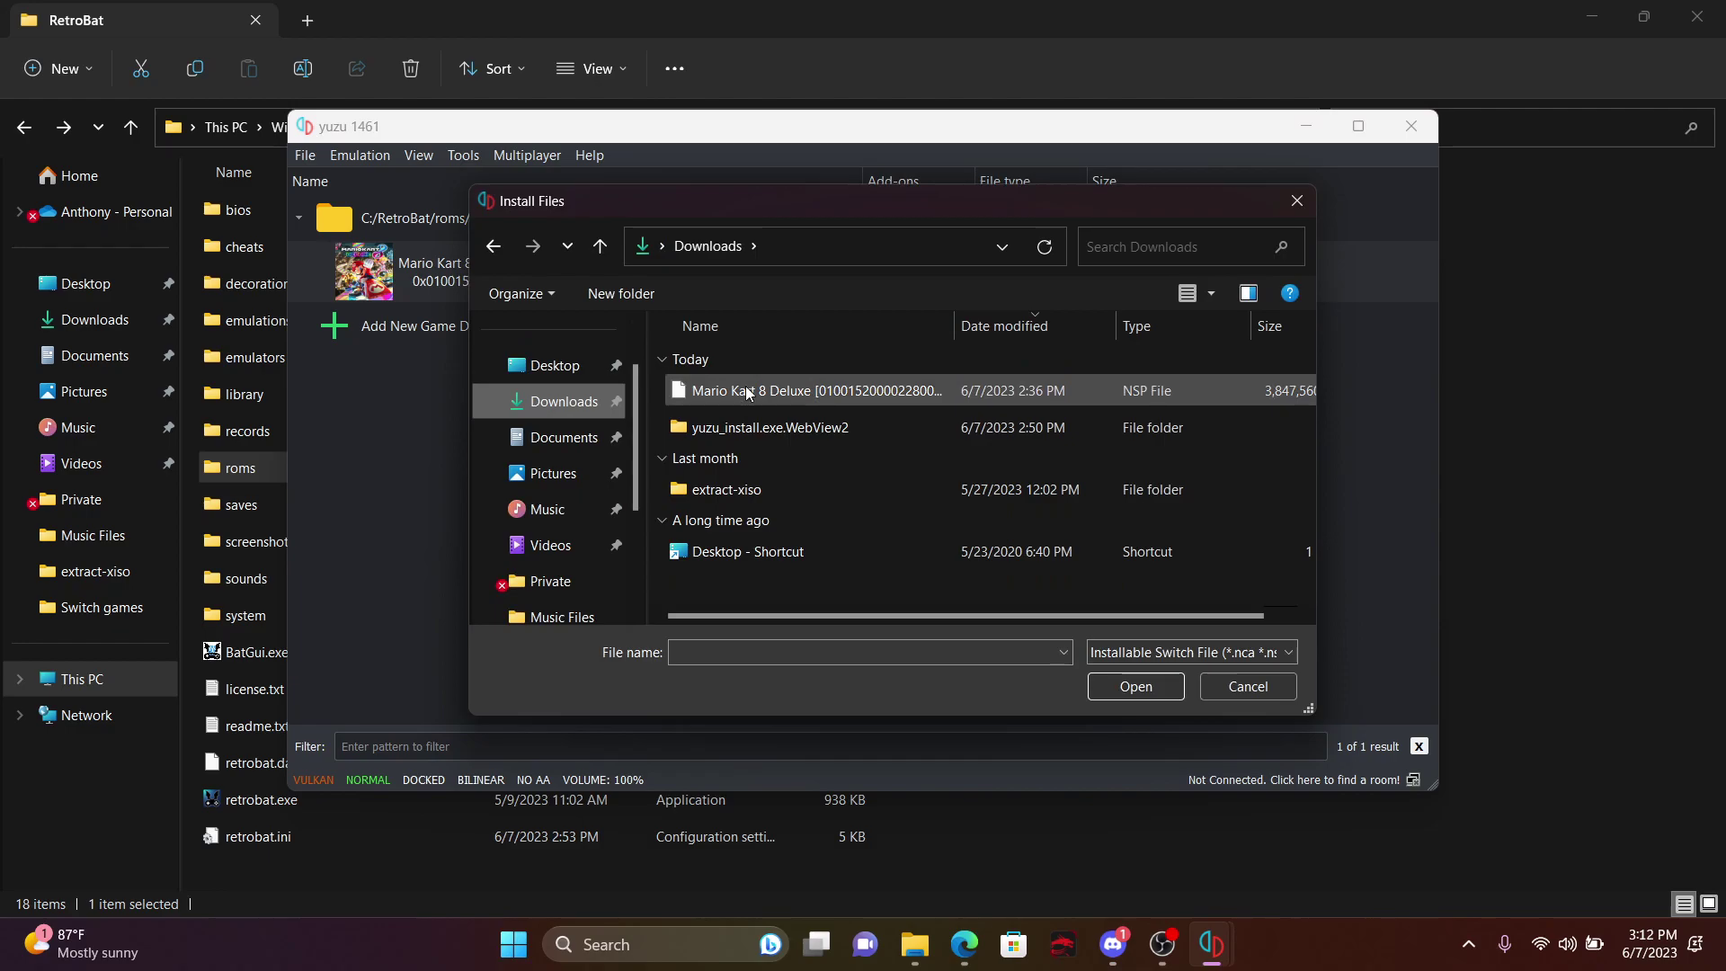
pyautogui.click(1145, 685)
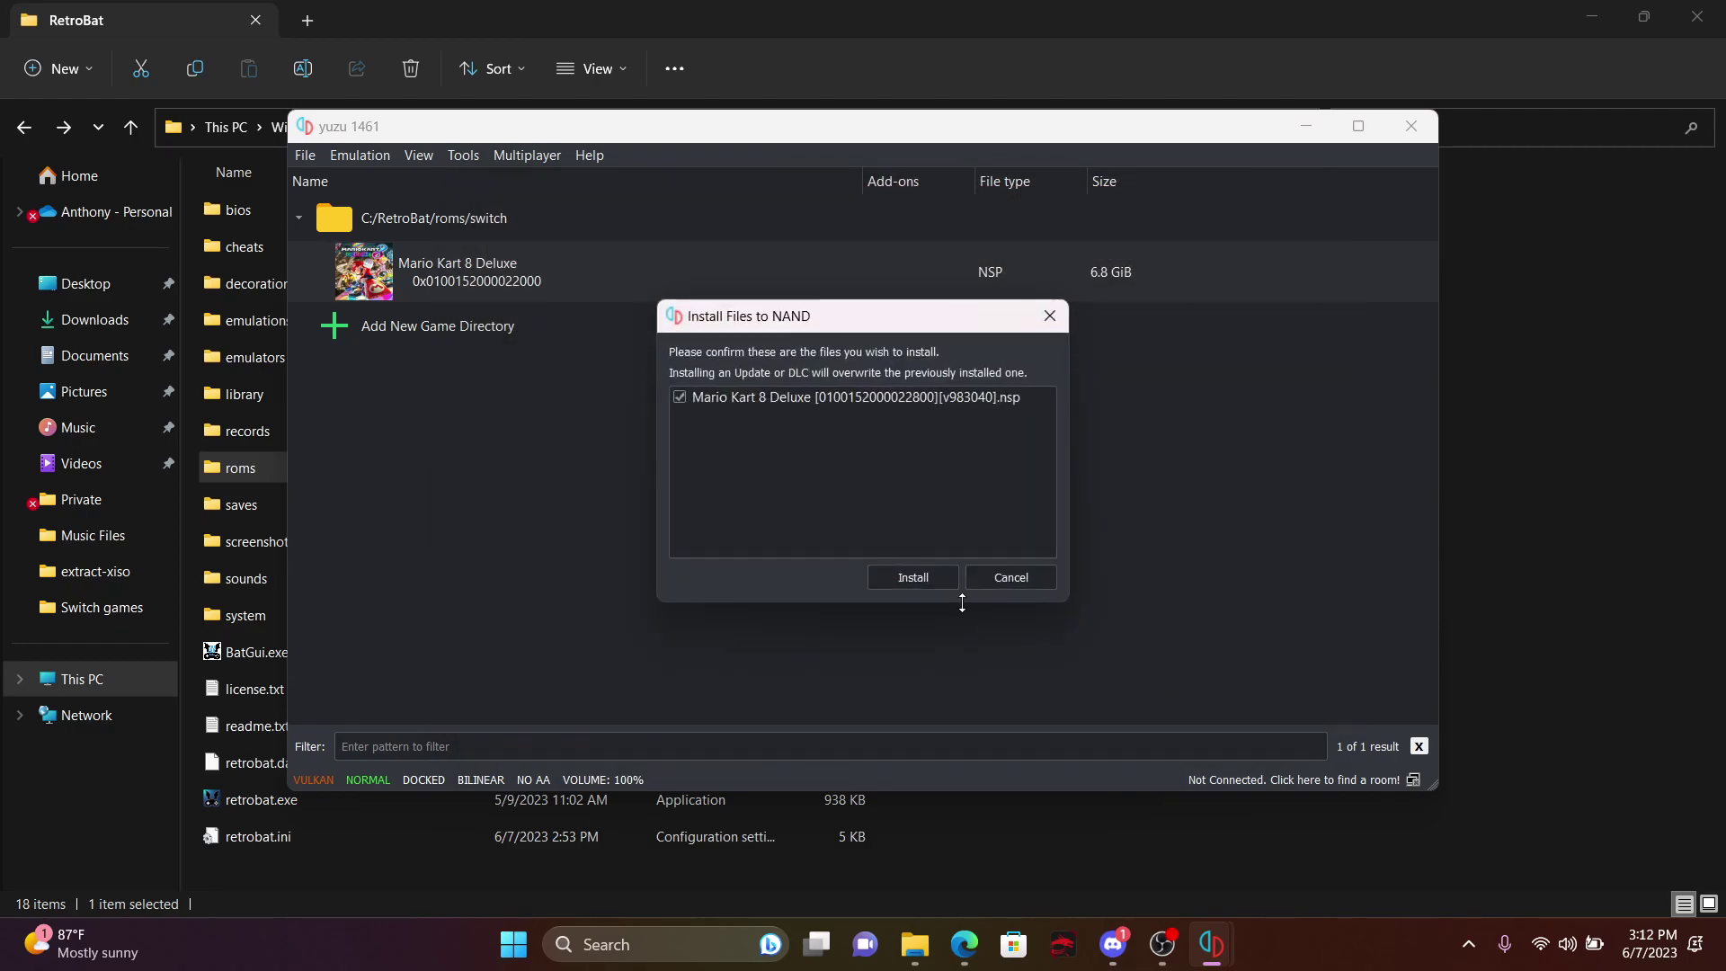
pyautogui.click(912, 578)
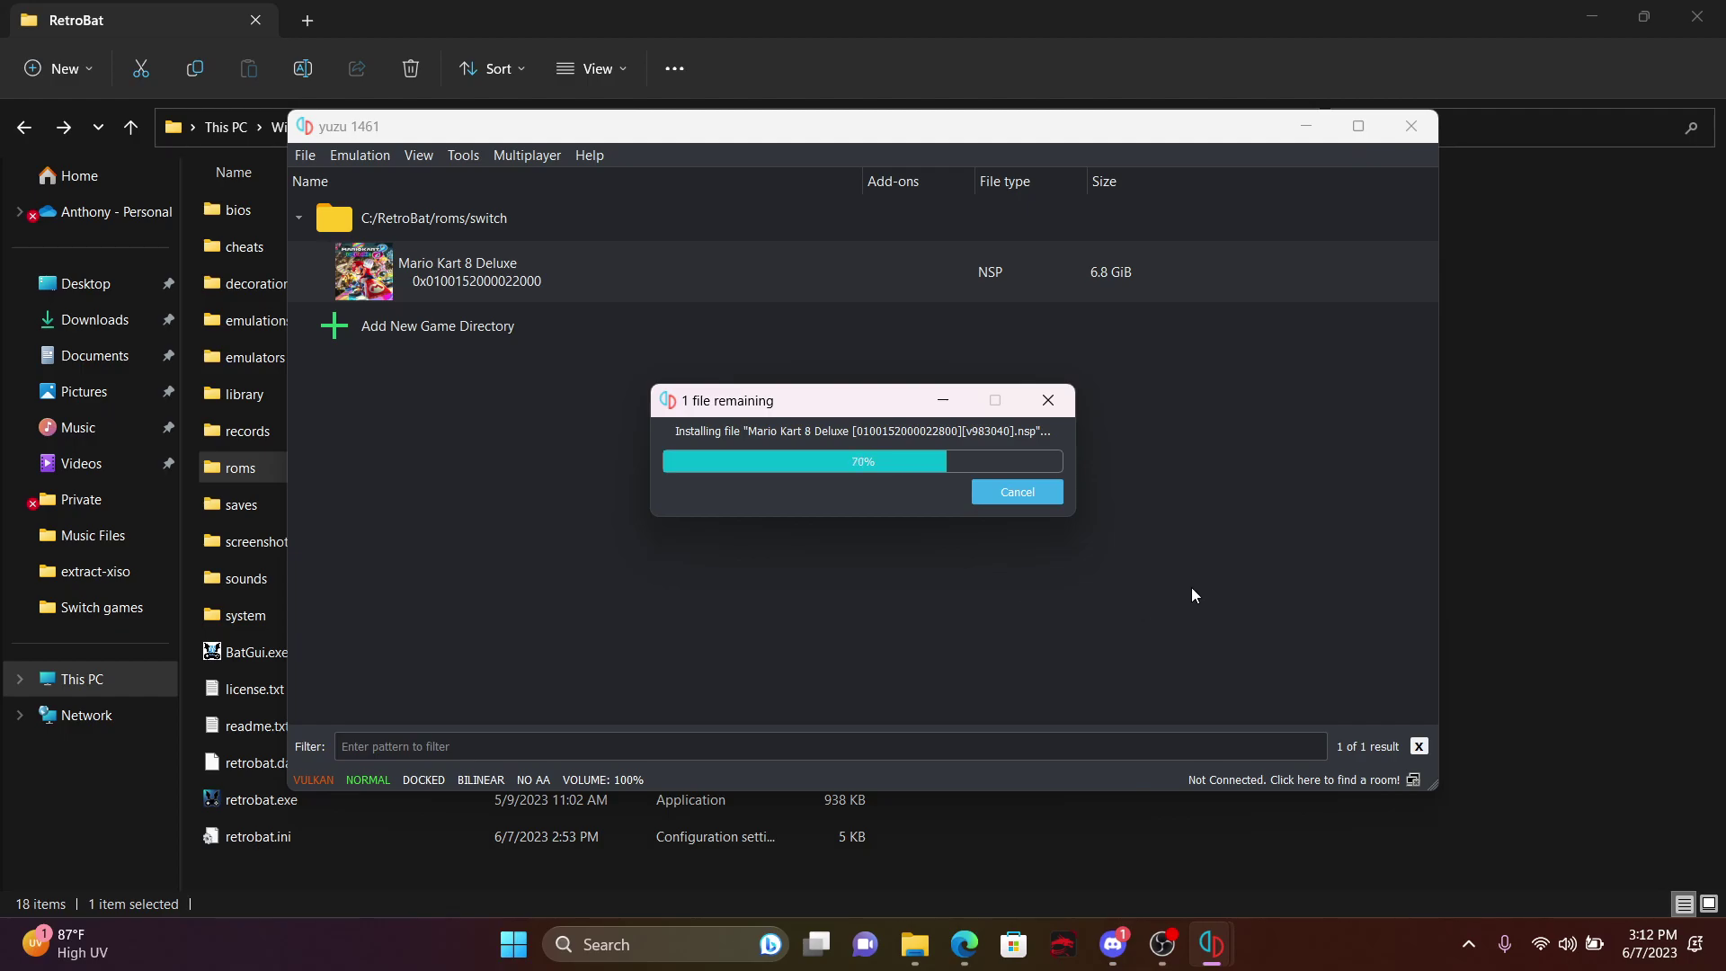
pyautogui.click(905, 499)
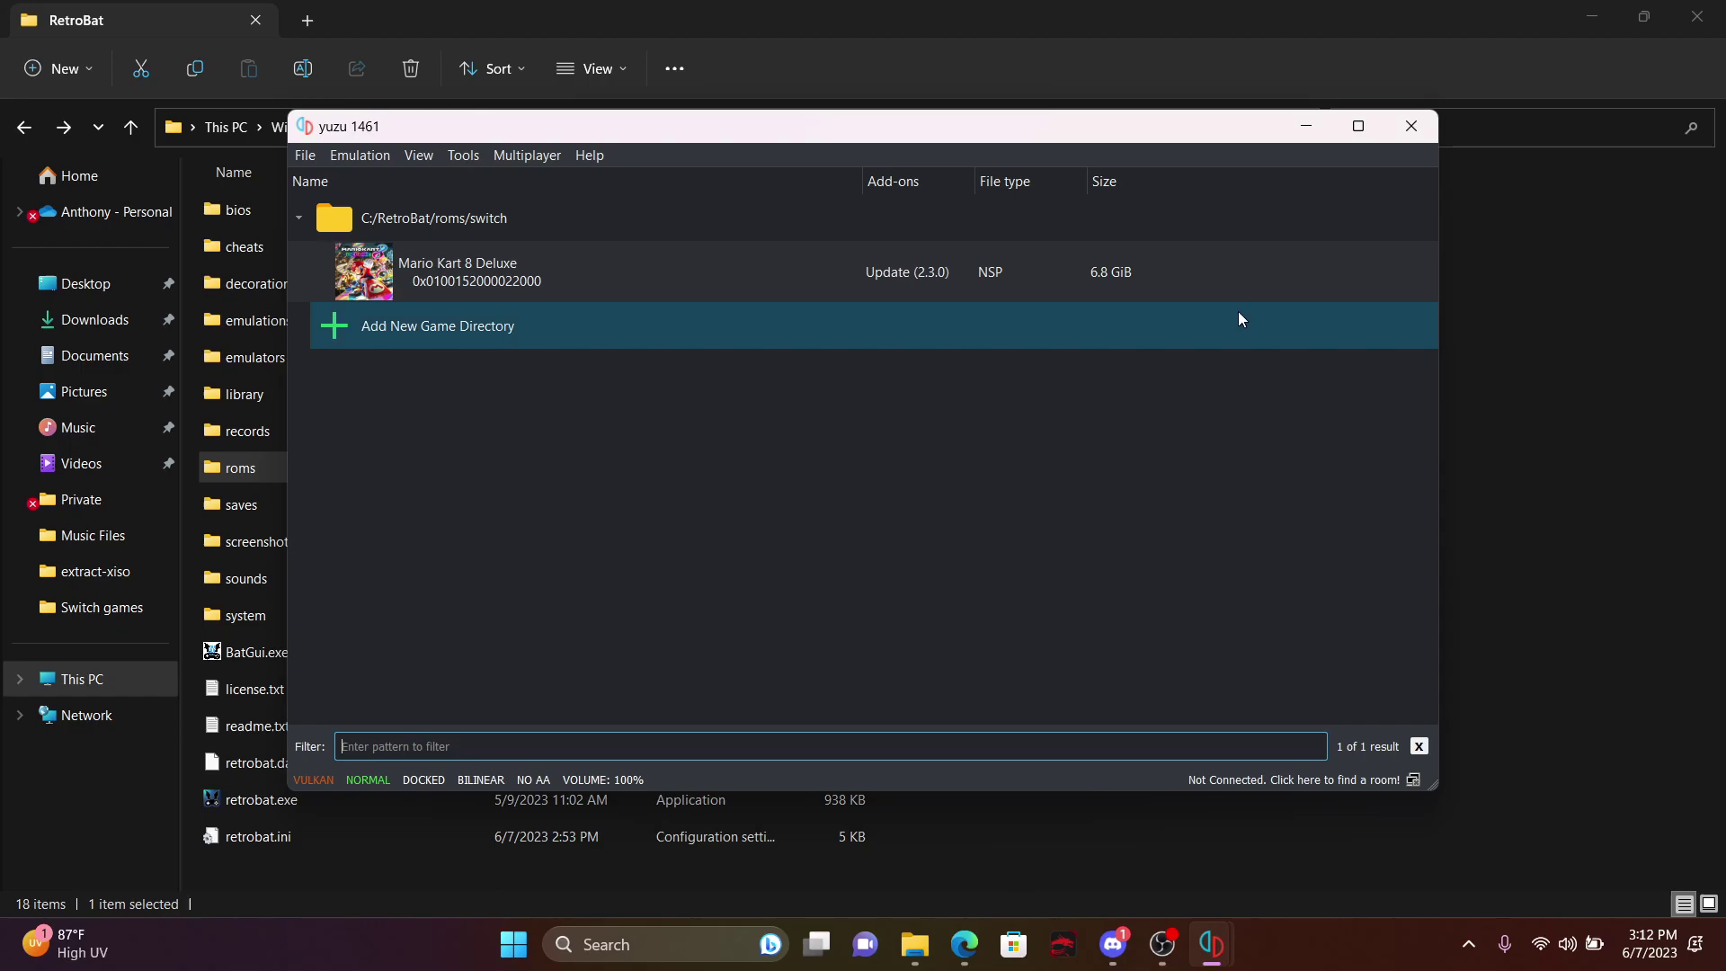
# Close yuzu, clear the open windows from the desktop, and start RetroBat from its desktop shortcut.
pyautogui.click(1417, 126)
pyautogui.click(1595, 18)
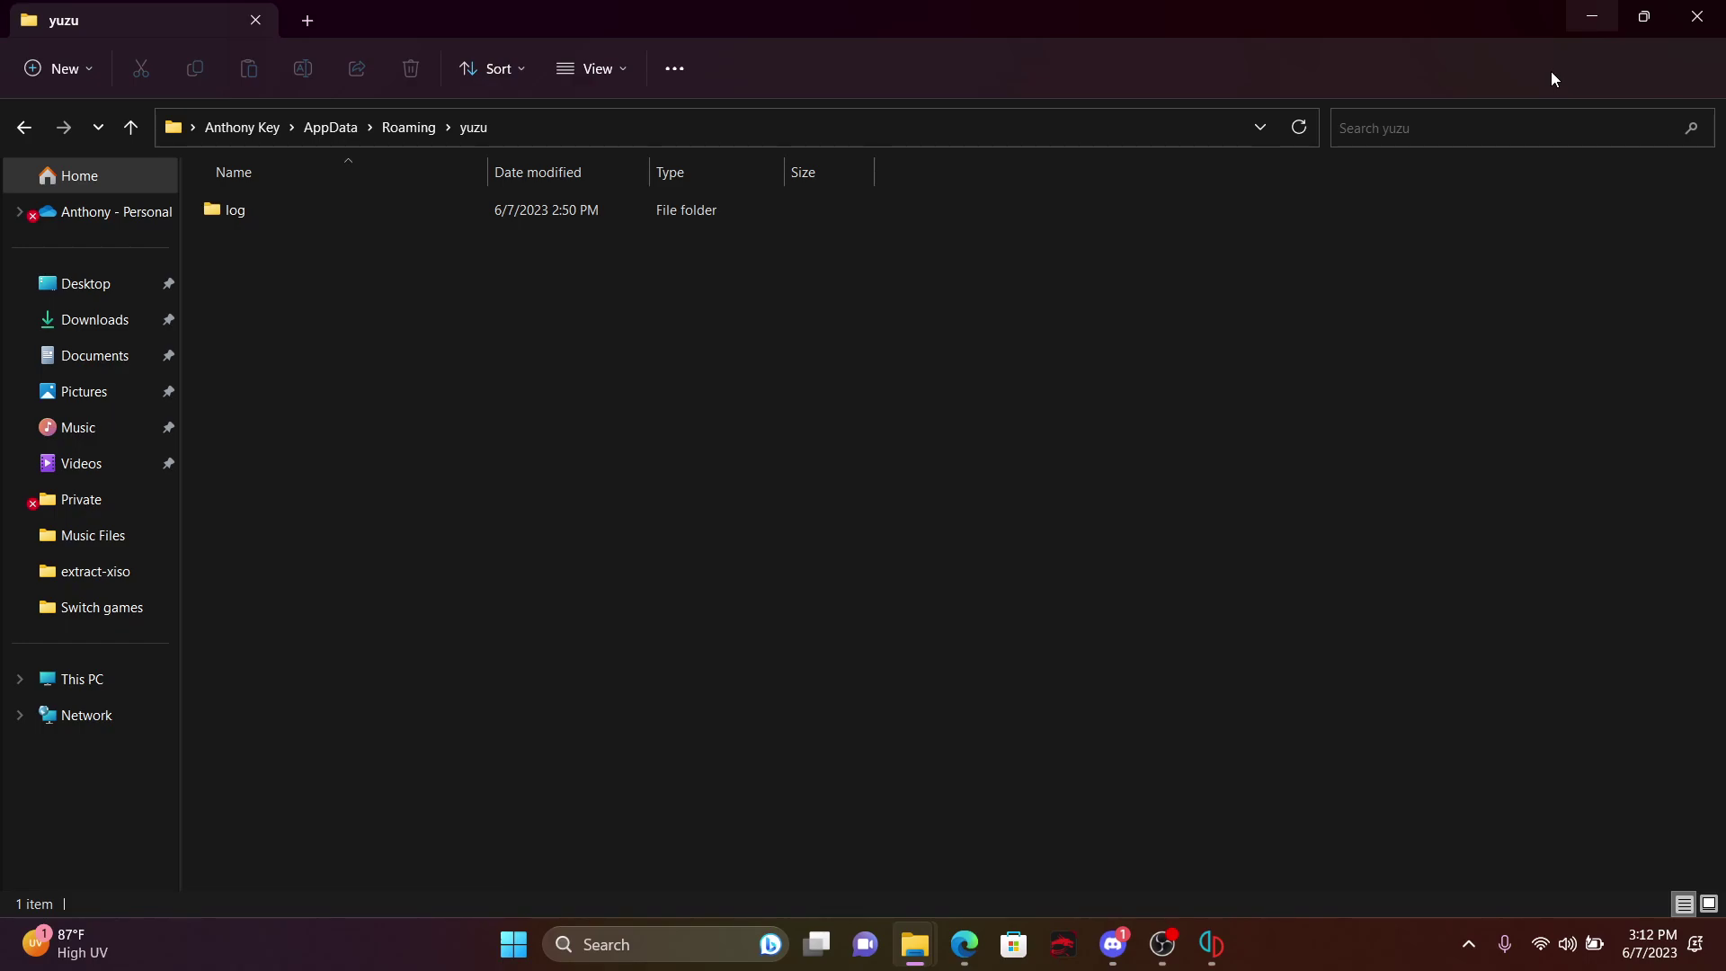
pyautogui.press('super+d')
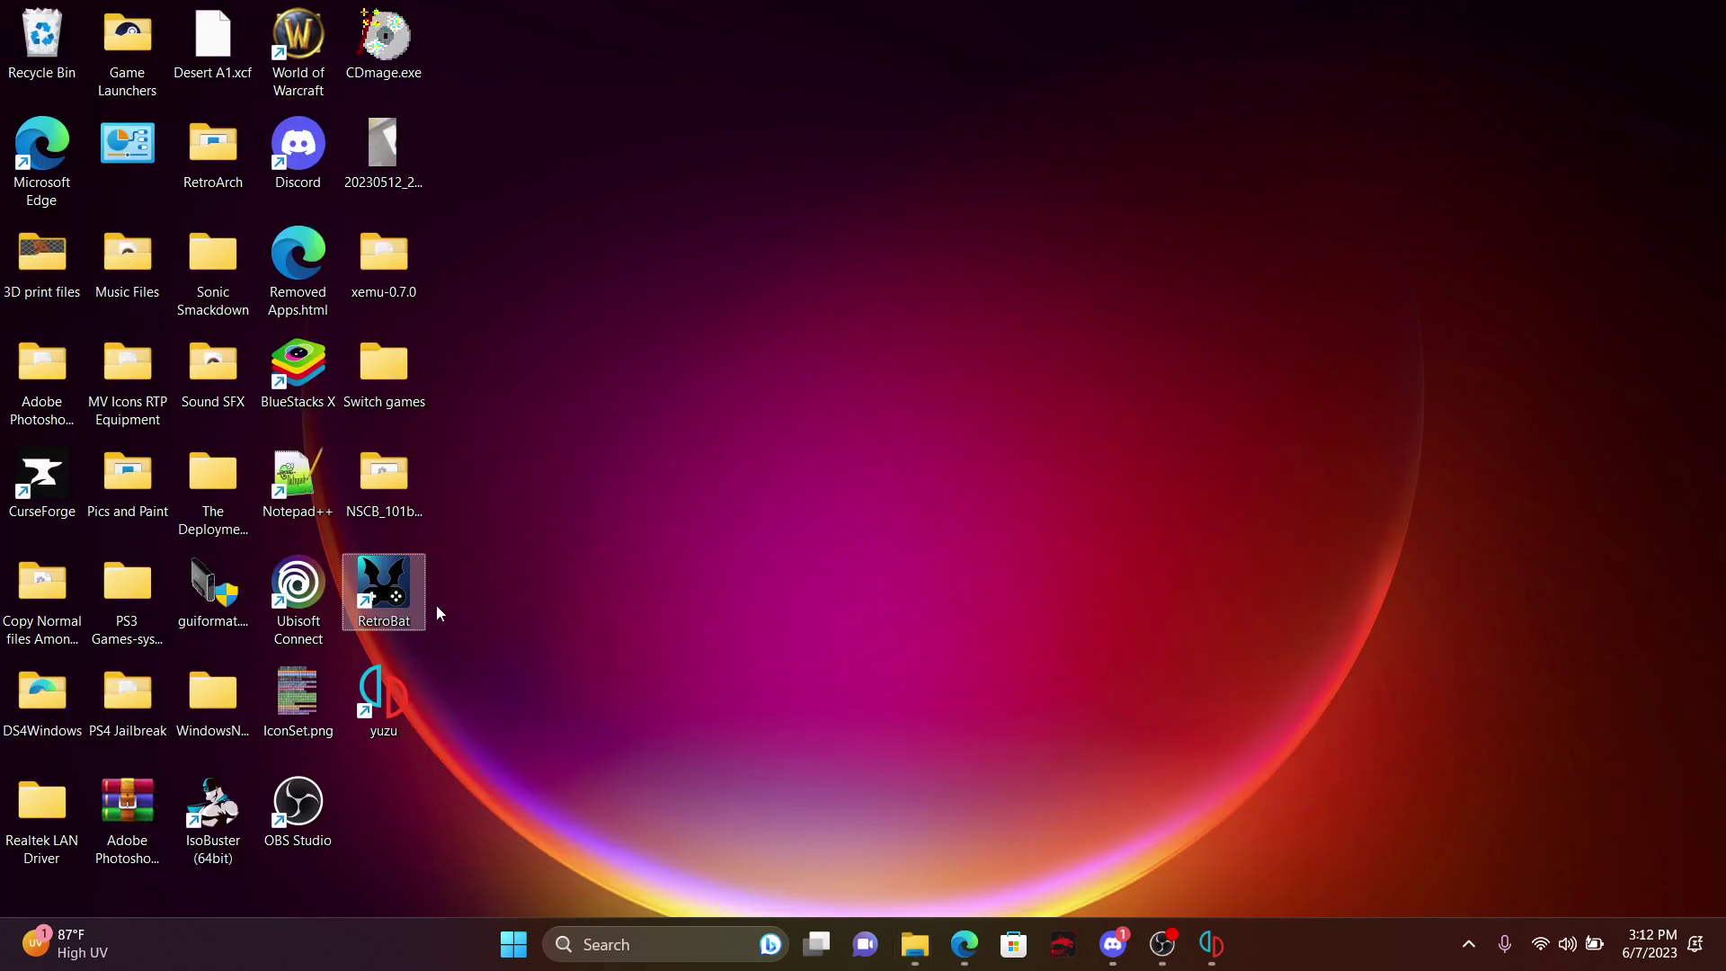
pyautogui.click(928, 378)
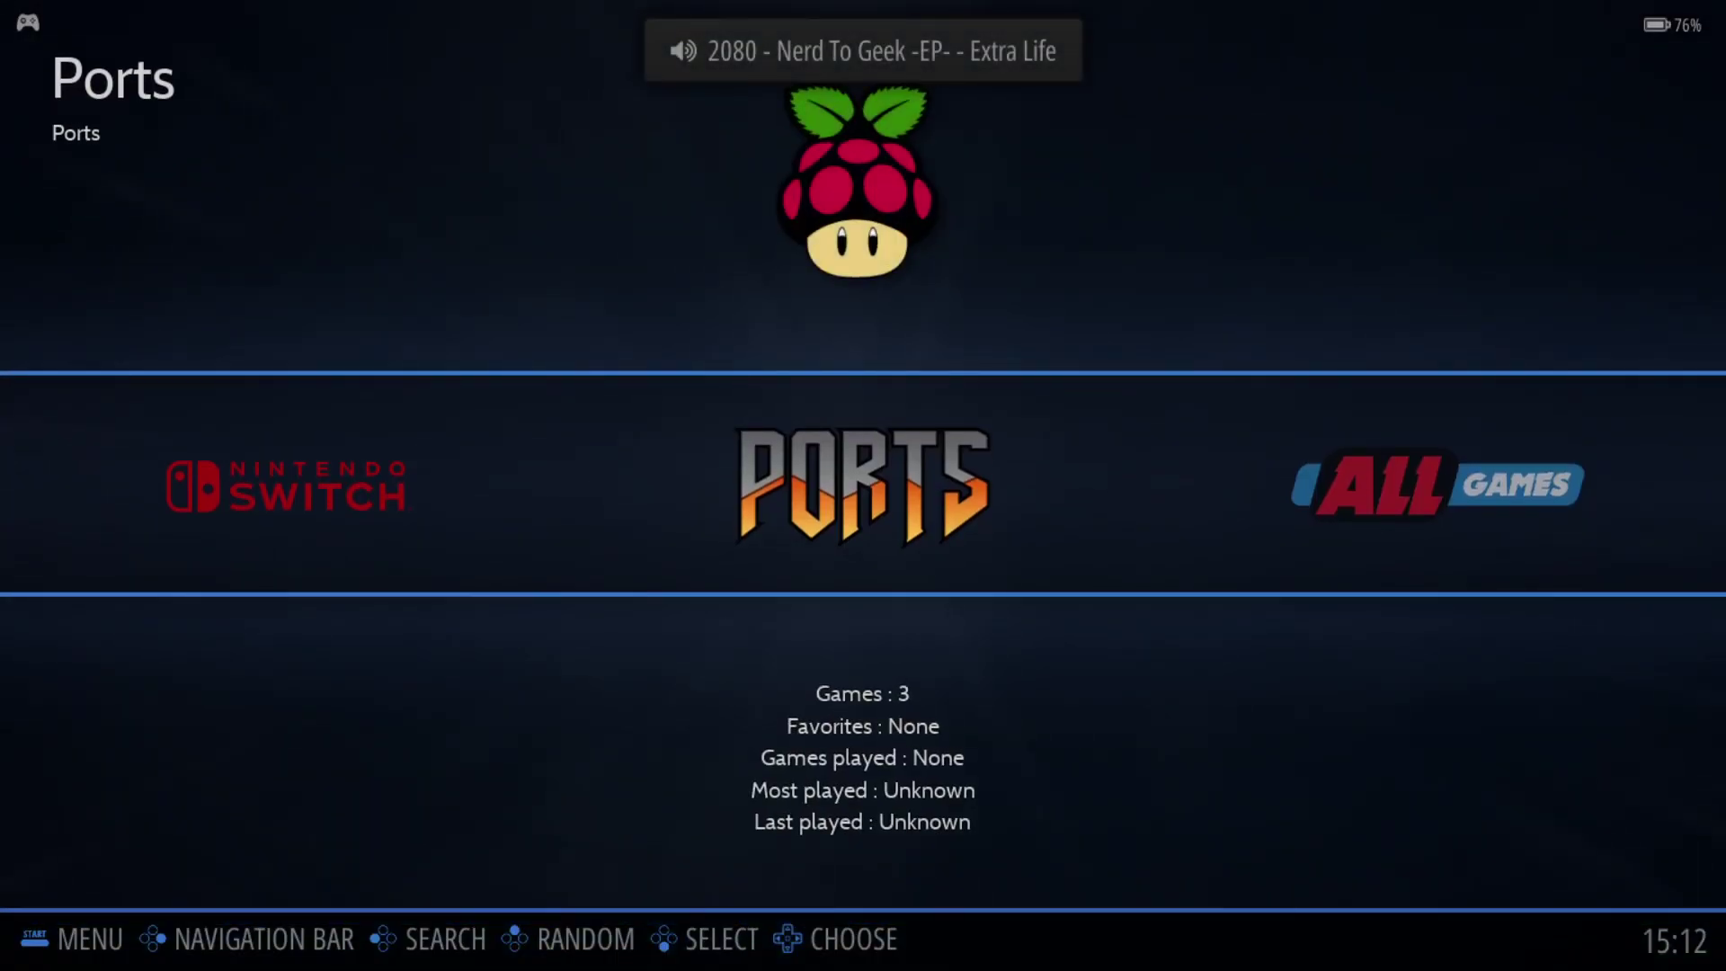
# Browse the RetroBat system carousel to the Nintendo Switch system.
pyautogui.press('Right')
pyautogui.press('Right')
pyautogui.press('Right')
pyautogui.press('Right')
pyautogui.press('Right')
pyautogui.press('Right')
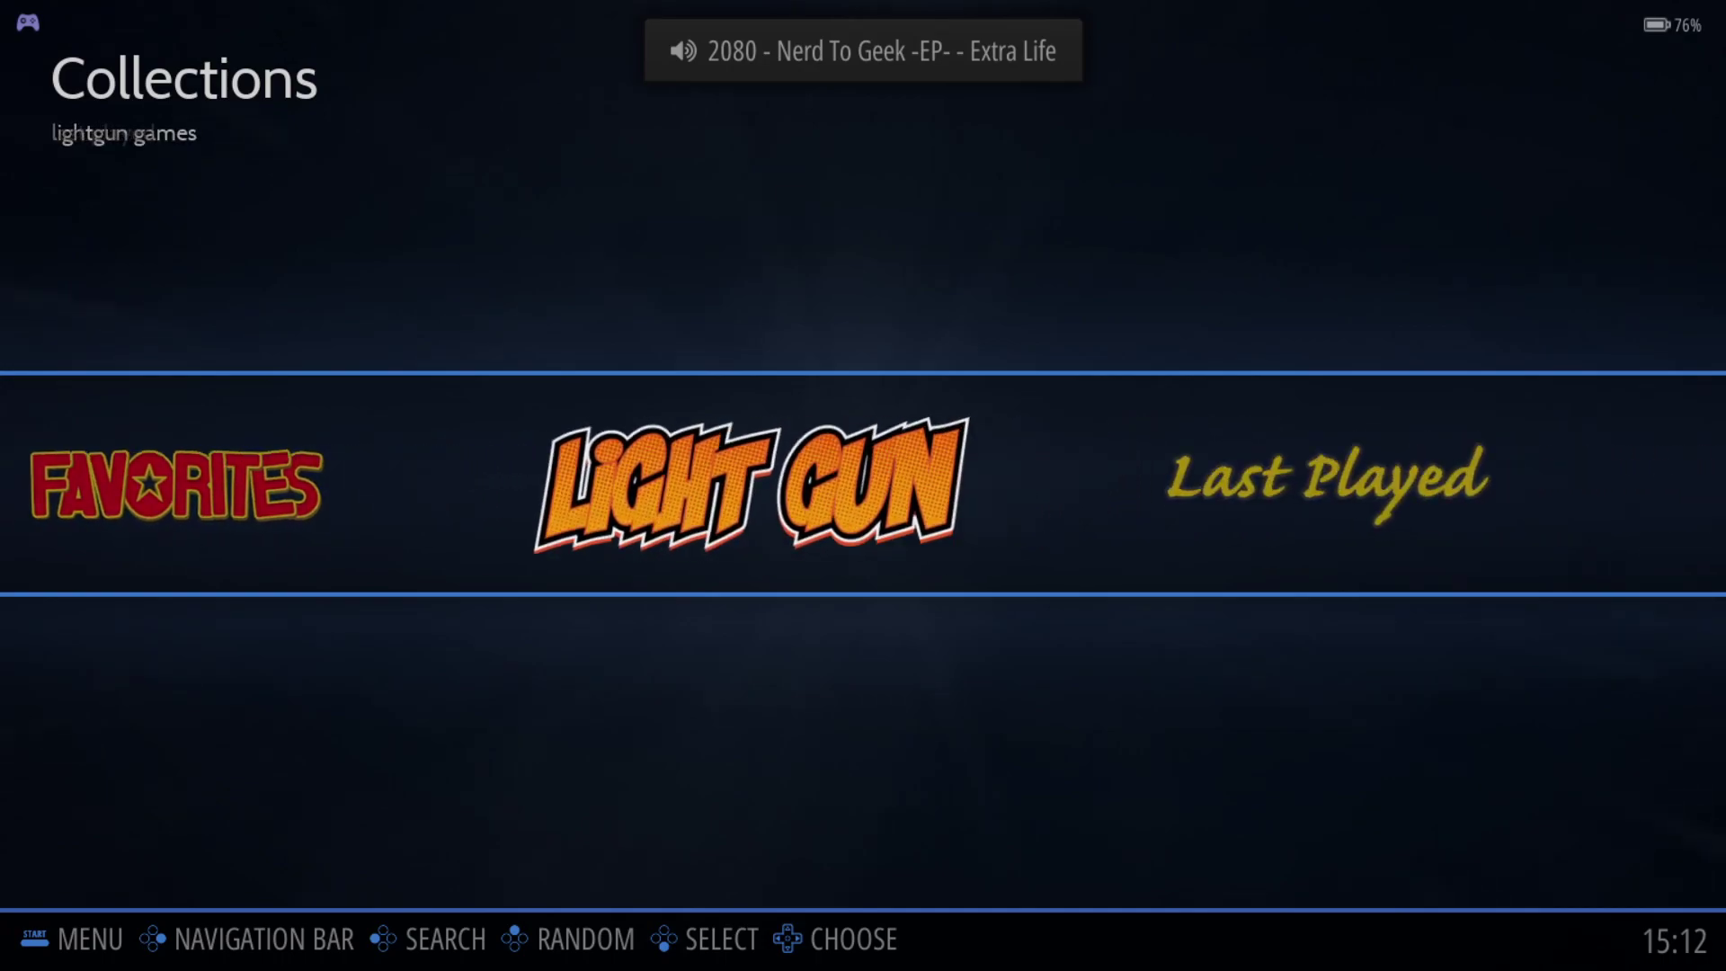
pyautogui.press('Right')
pyautogui.press('Right')
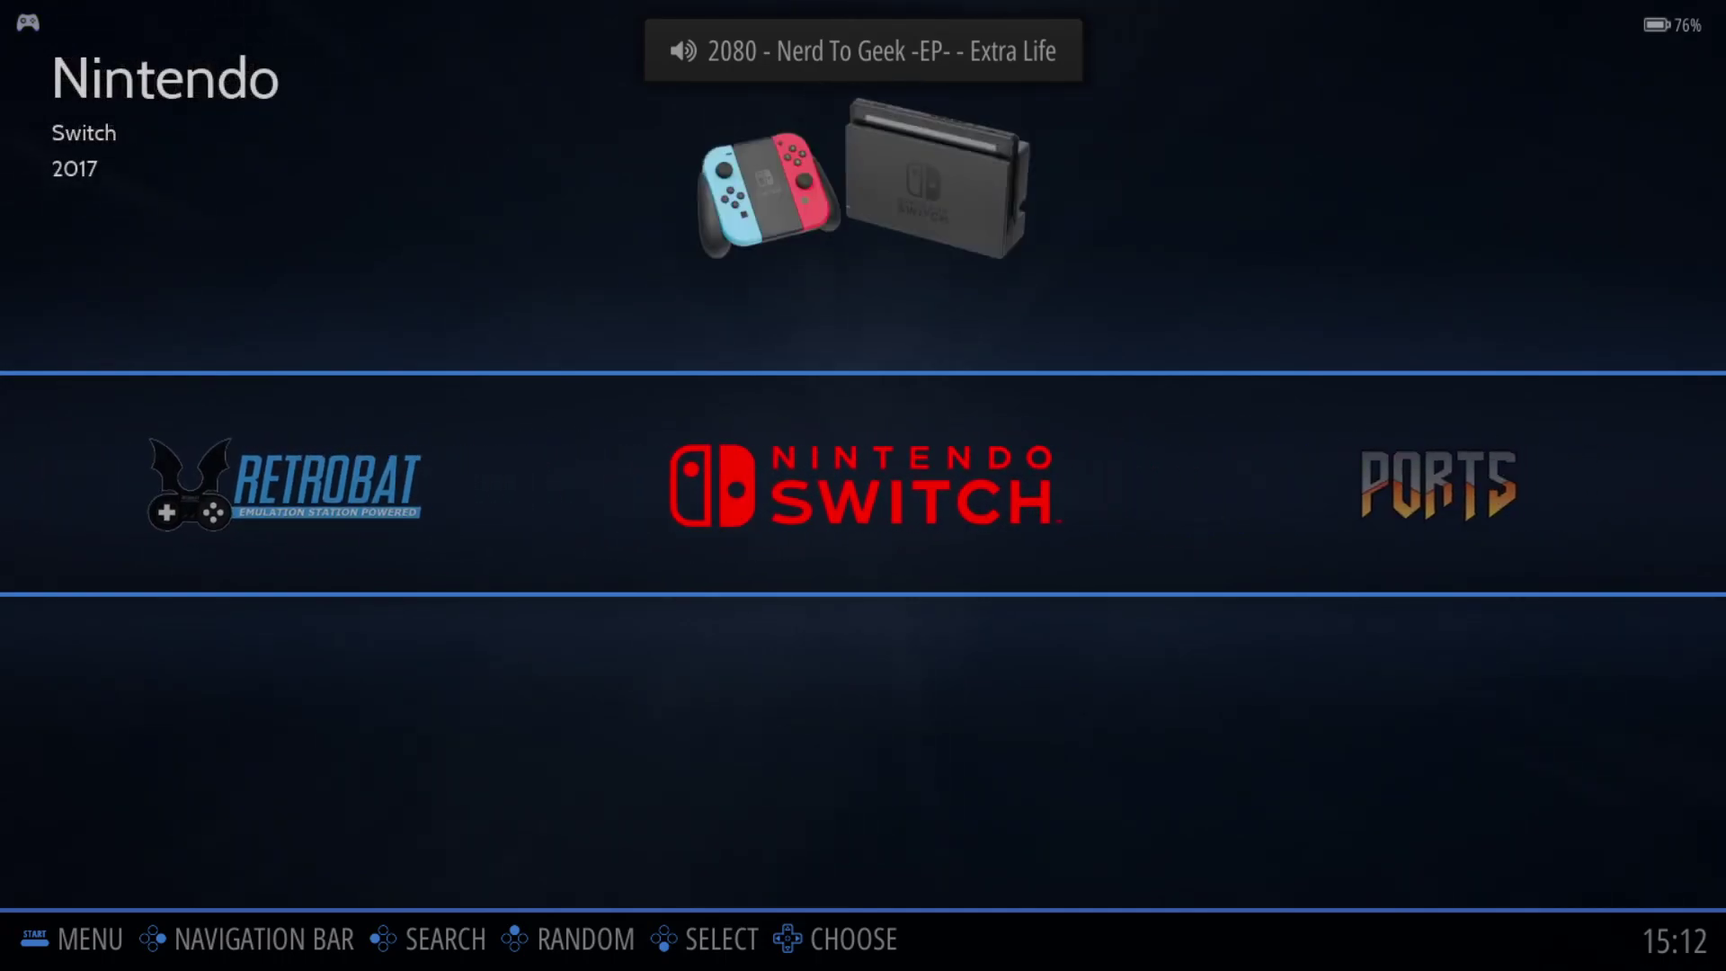
# Open RetroBat's Sound Settings and set the system volume to 96%.
pyautogui.press('Escape')
pyautogui.press('Down')
pyautogui.press('Down')
pyautogui.press('Down')
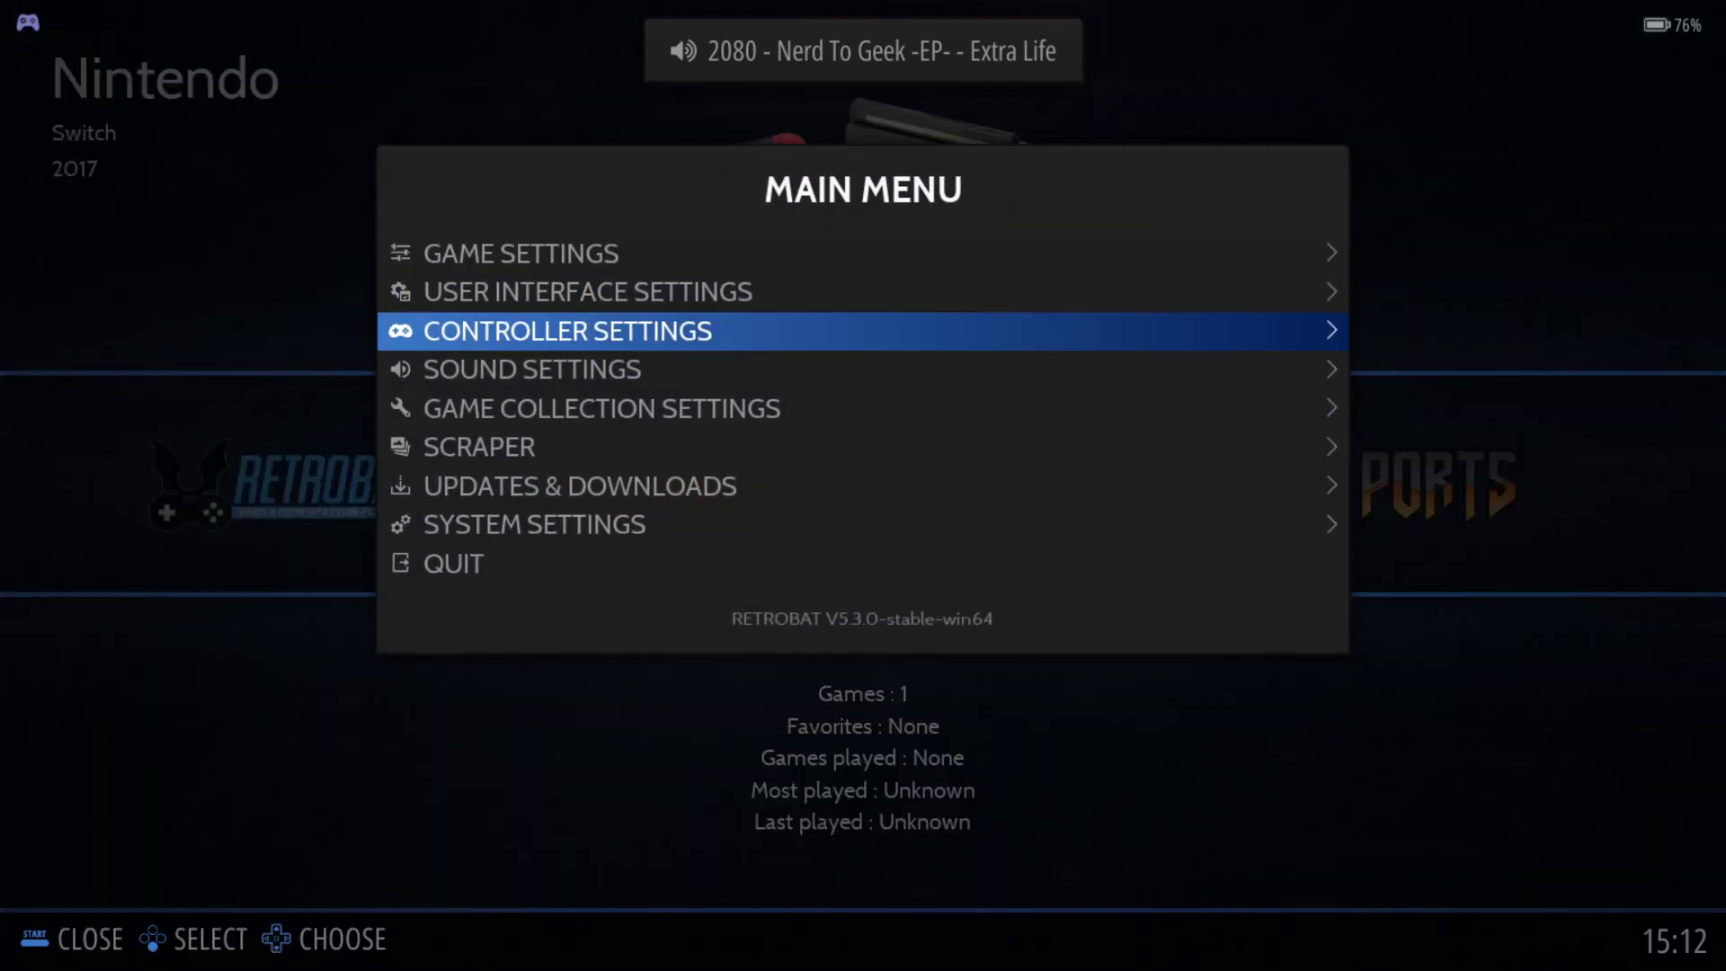
pyautogui.press('Return')
pyautogui.press('Left')
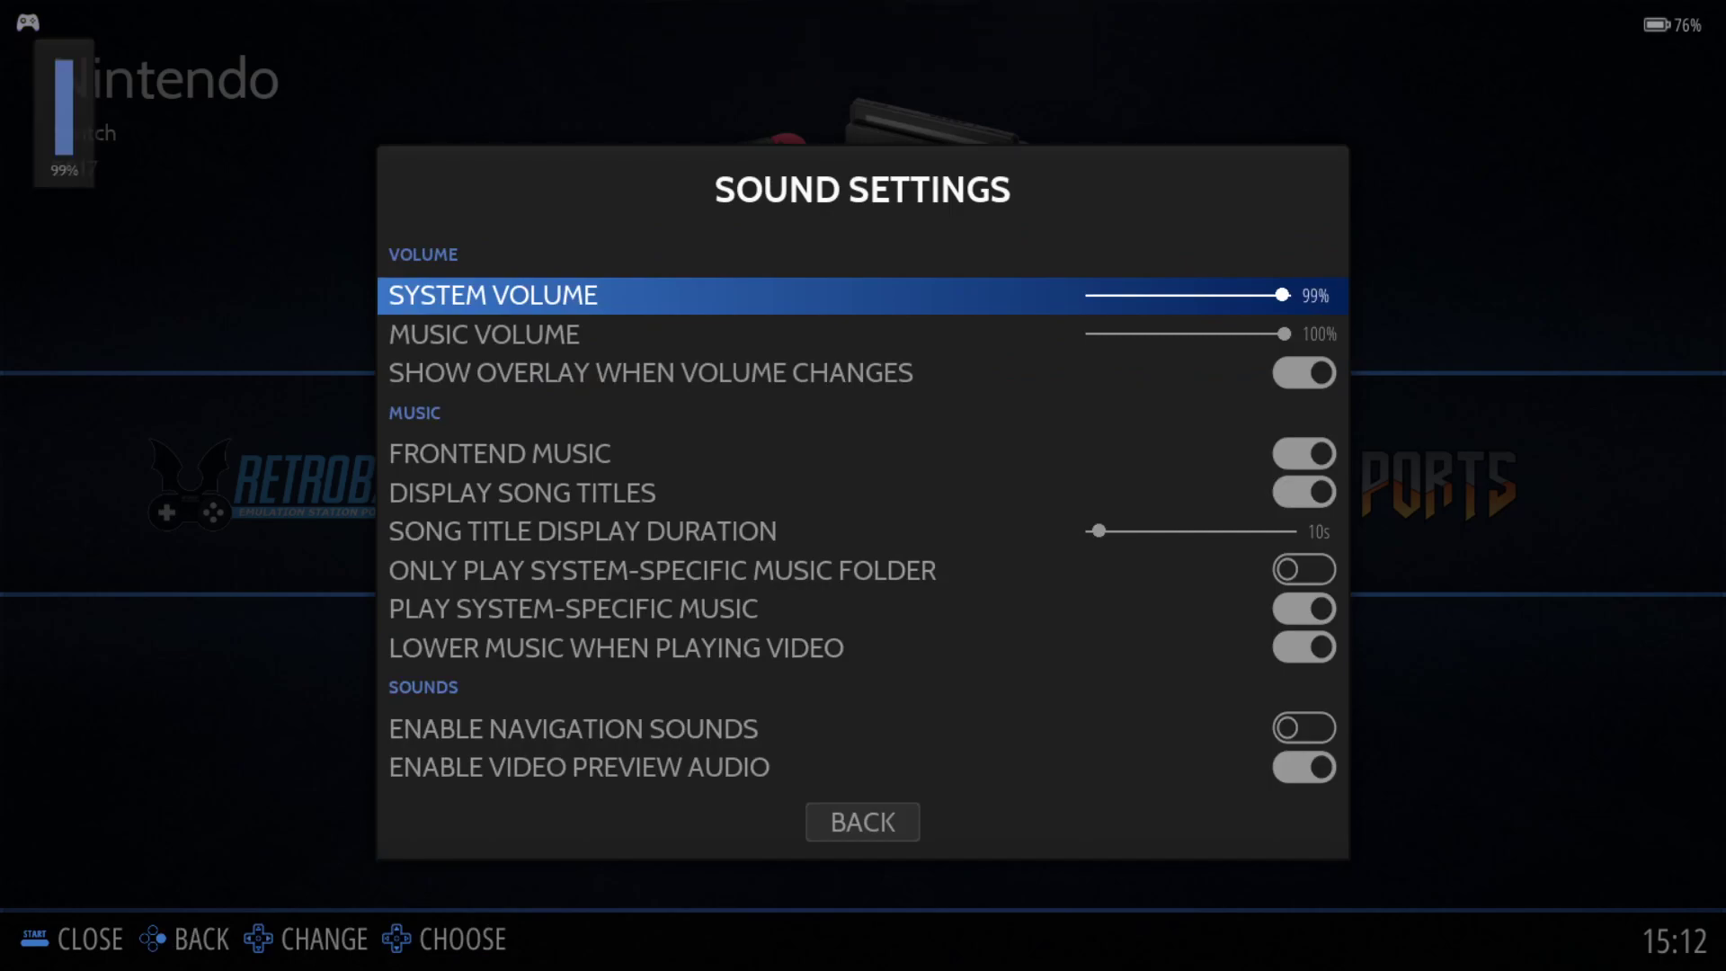
pyautogui.press('Left')
pyautogui.press('Left')
pyautogui.press('Left')
# Lower the music volume to 80% in Sound Settings.
pyautogui.press('Down')
pyautogui.press('Left')
pyautogui.press('Left')
pyautogui.press('Left')
pyautogui.press('Left')
pyautogui.press('Left')
pyautogui.press('Left')
pyautogui.press('Left')
pyautogui.press('Left')
pyautogui.press('Left')
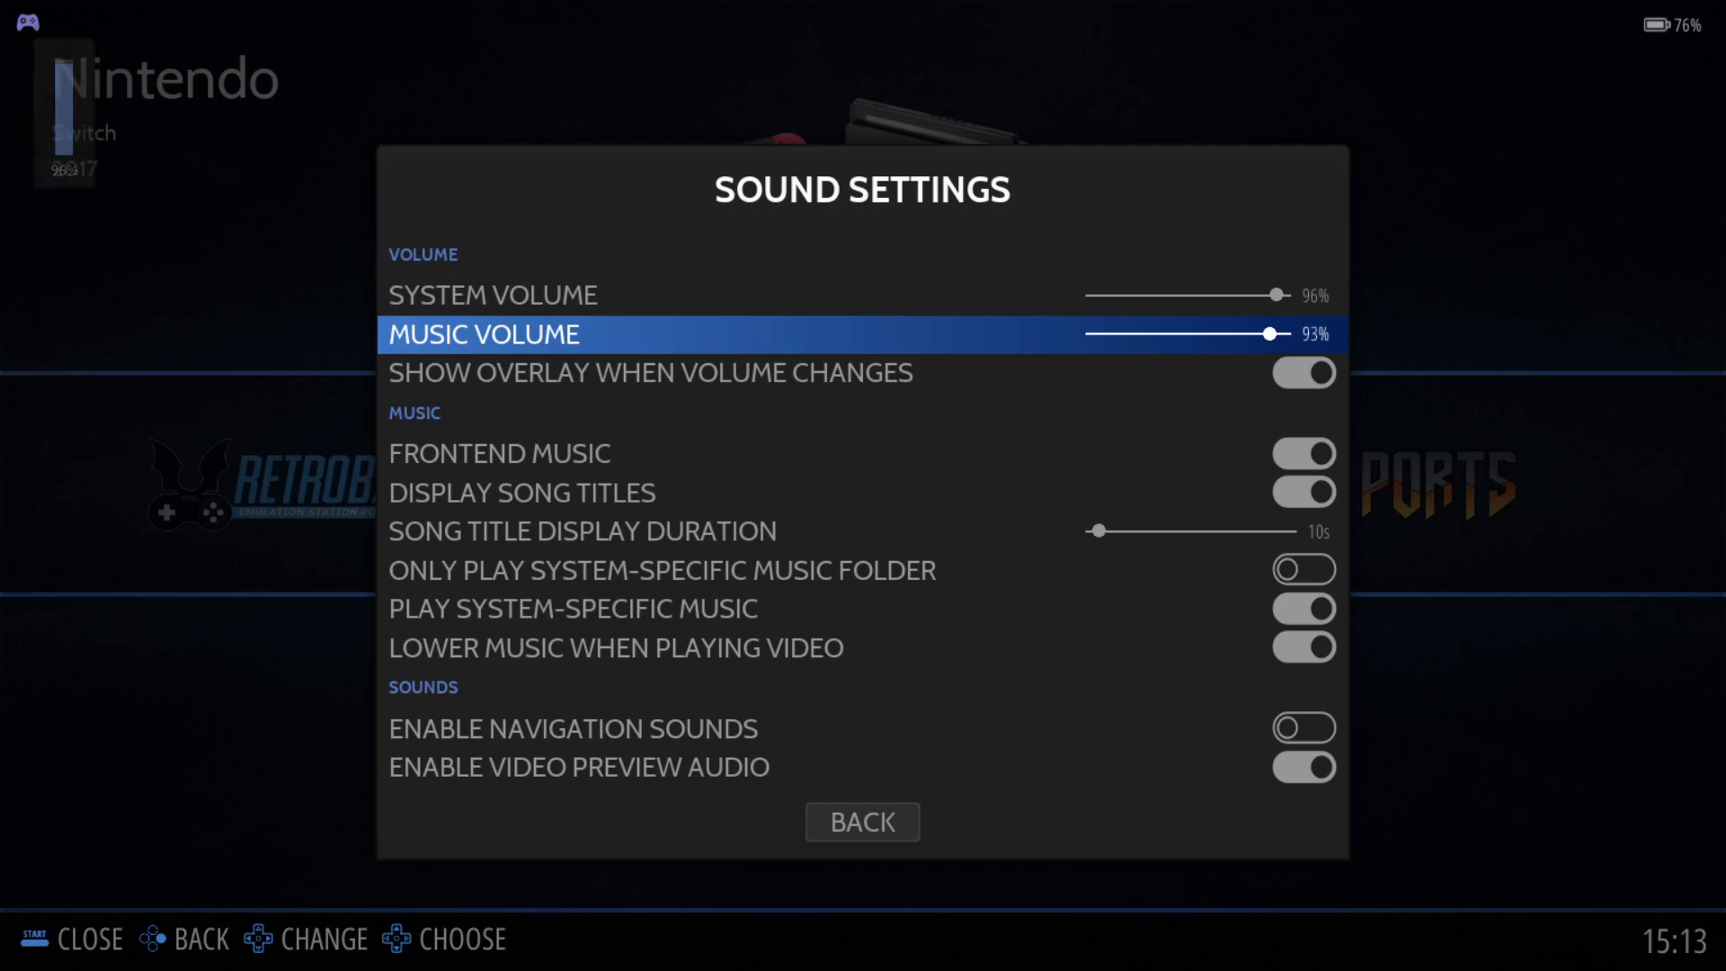
pyautogui.press('Left')
pyautogui.press('Left')
pyautogui.press('Left')
pyautogui.press('Left')
pyautogui.press('Left')
pyautogui.press('Left')
pyautogui.press('Left')
pyautogui.press('Left')
pyautogui.press('Left')
pyautogui.press('Left')
pyautogui.press('Left')
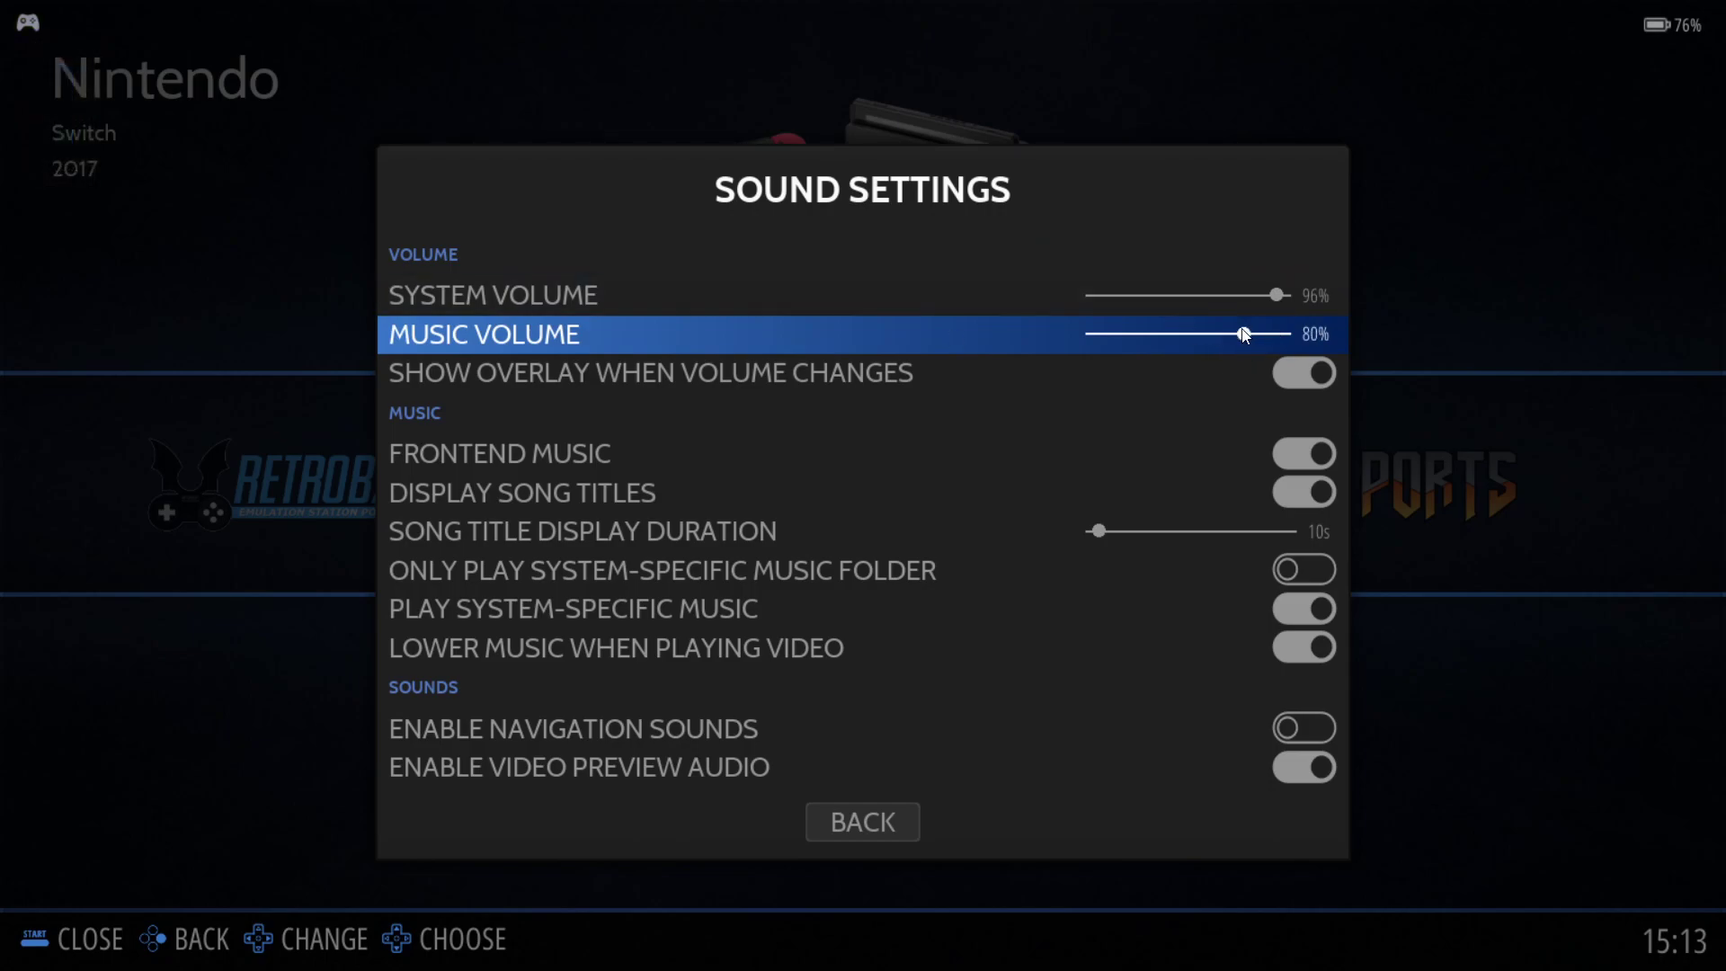
# Turn the music volume all the way down and close the Sound Settings to return to the system carousel.
pyautogui.moveTo(1244, 349); pyautogui.dragTo(1046, 335)
pyautogui.click(869, 814)
pyautogui.click(1171, 743)
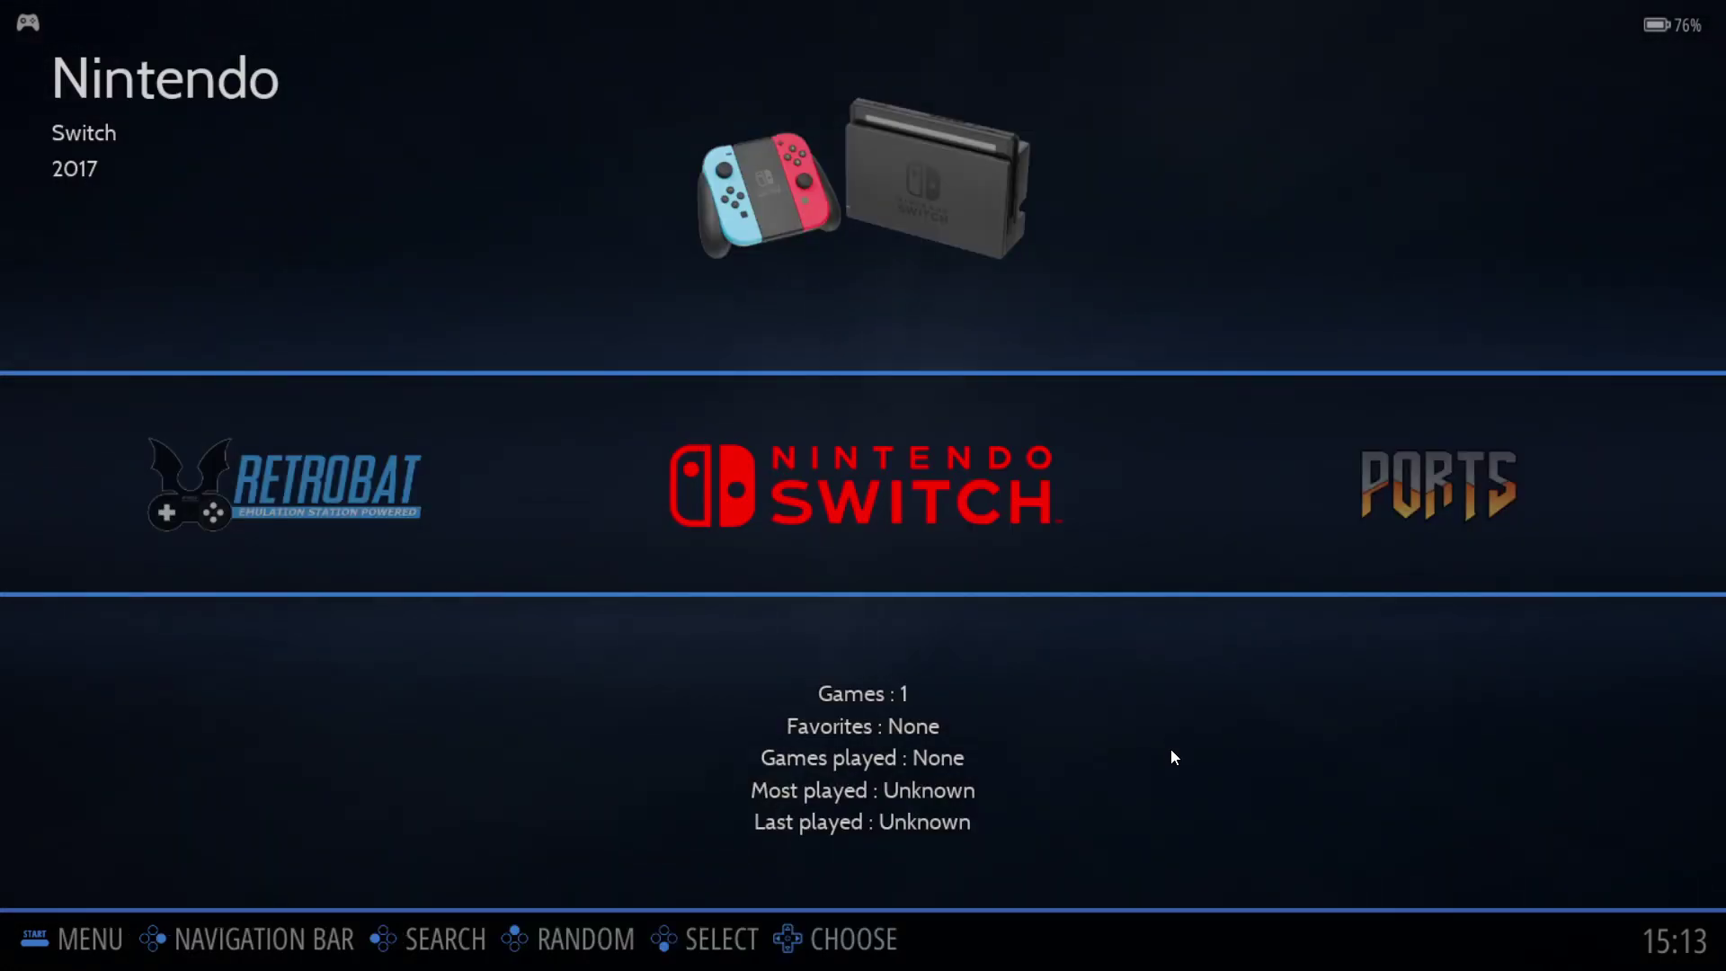
# Open the System Settings from the main menu to look at their options, and return to the main menu.
pyautogui.press('Right')
pyautogui.press('Left')
pyautogui.press('Escape')
pyautogui.press('Down')
pyautogui.press('Down')
pyautogui.press('Down')
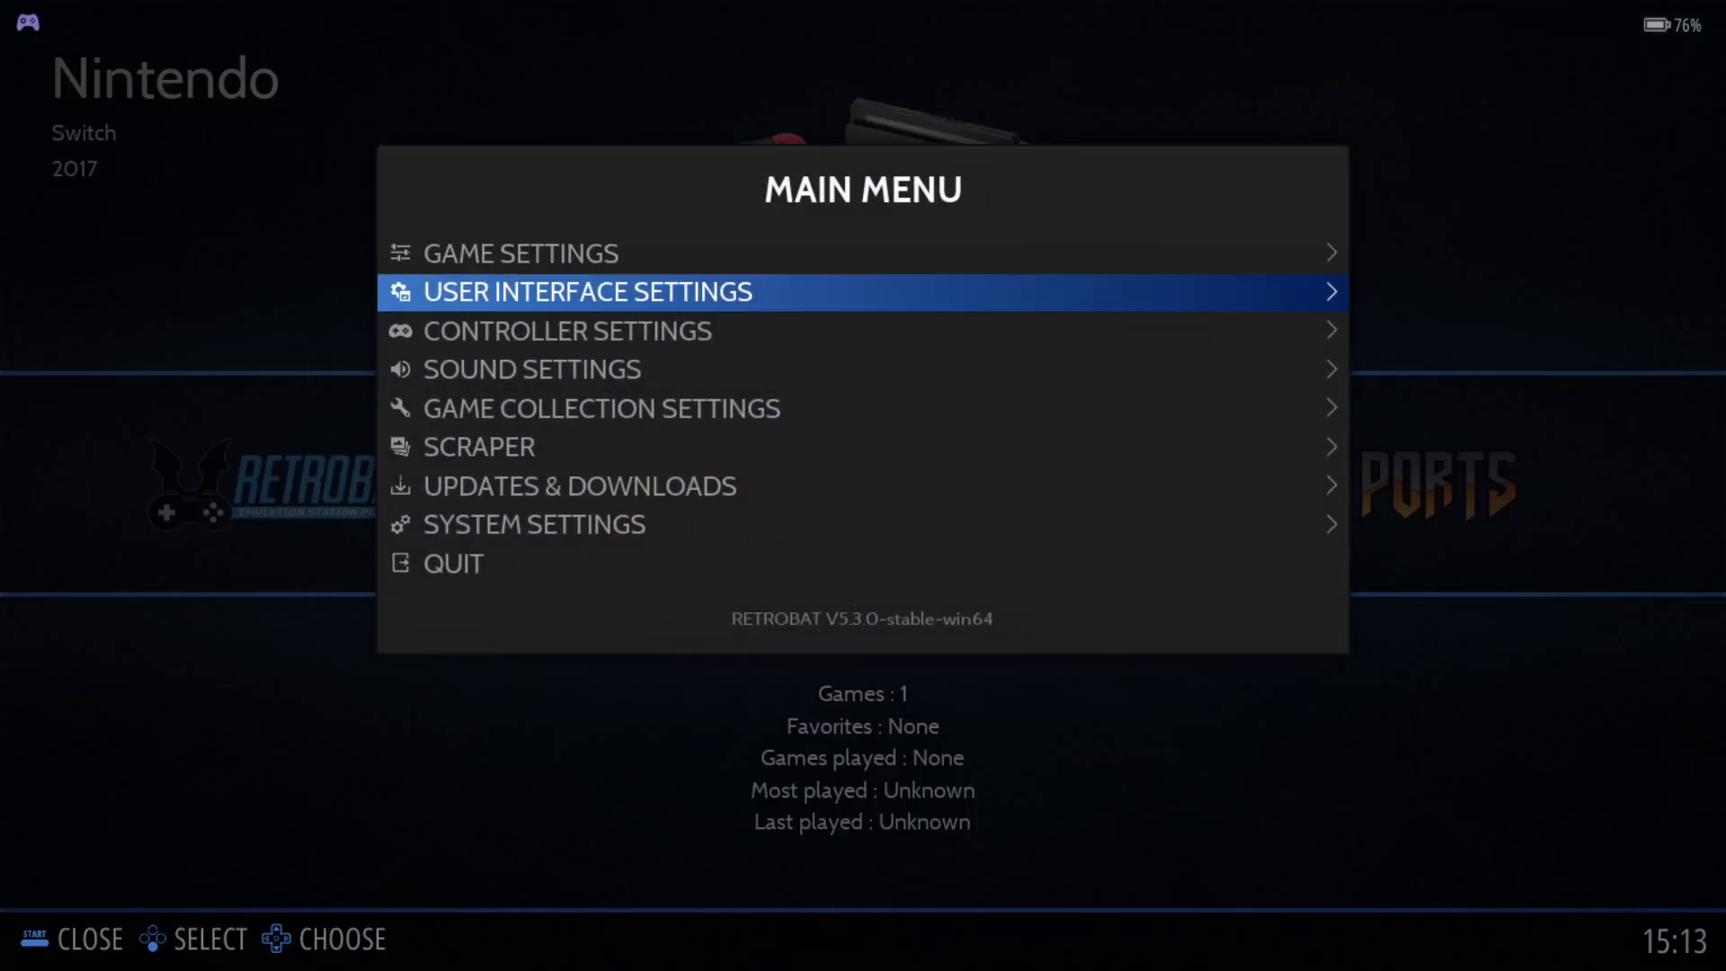
pyautogui.press('Down')
pyautogui.press('Down')
pyautogui.press('Down')
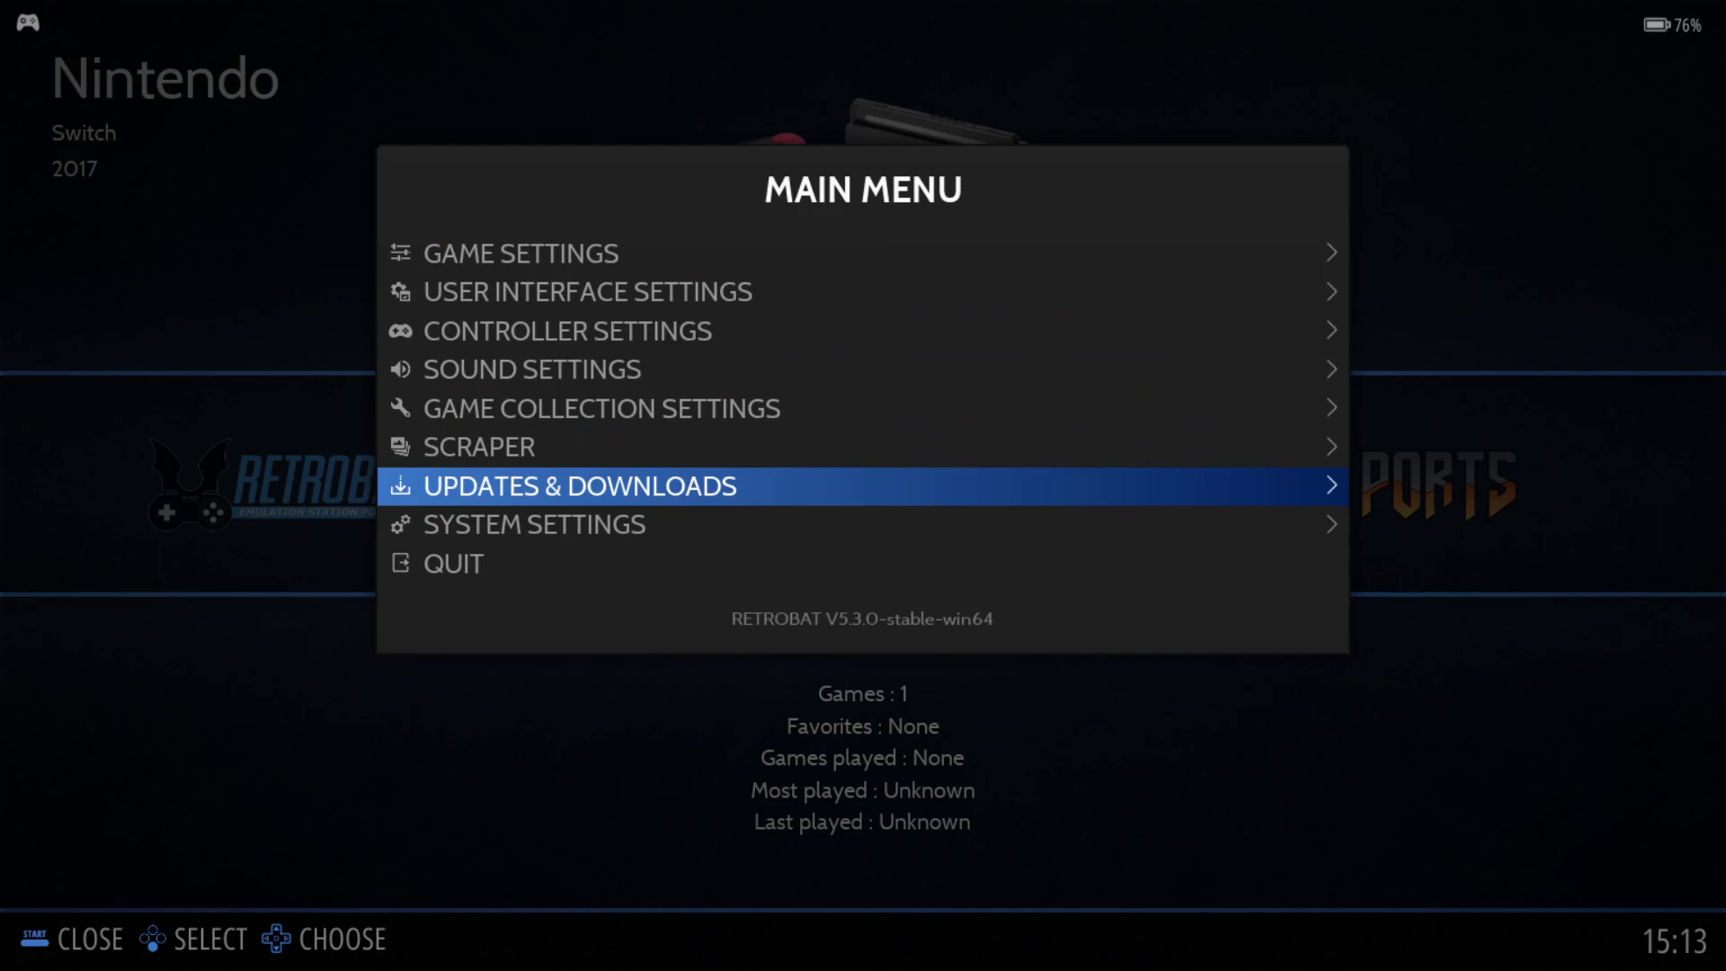
pyautogui.press('Down')
pyautogui.press('Return')
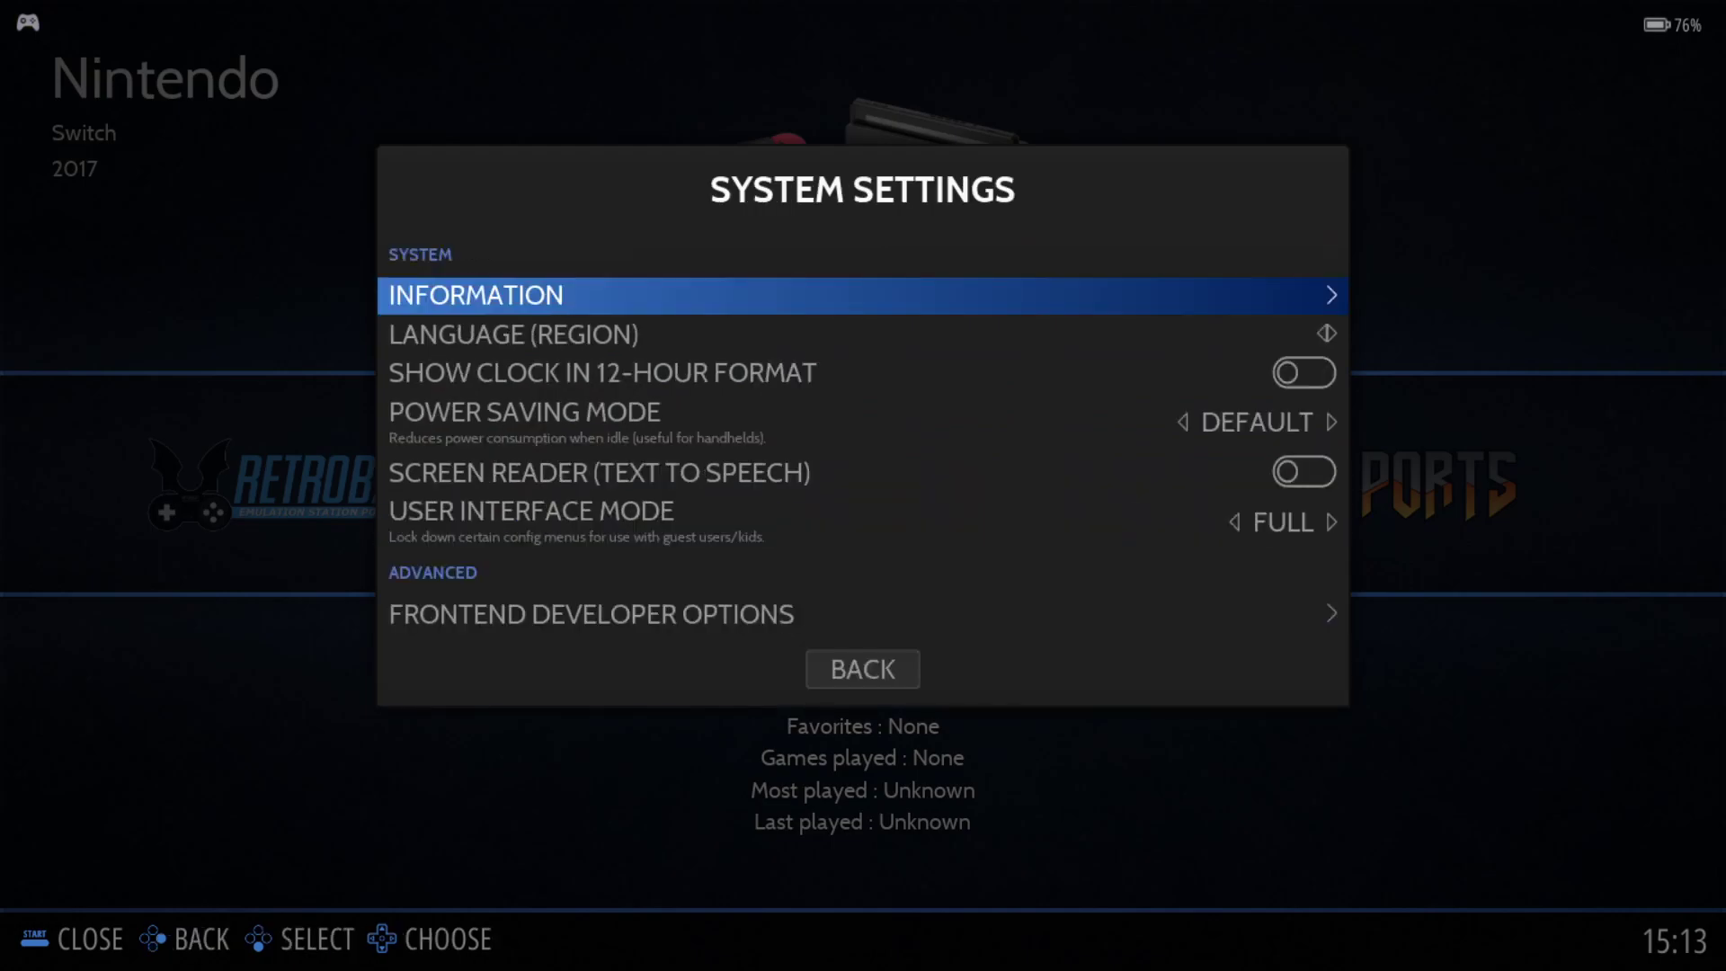
pyautogui.press('Escape')
# Look through the themes offered in the Themes Downloader under Updates & Downloads, and return to the system carousel.
pyautogui.press('Up')
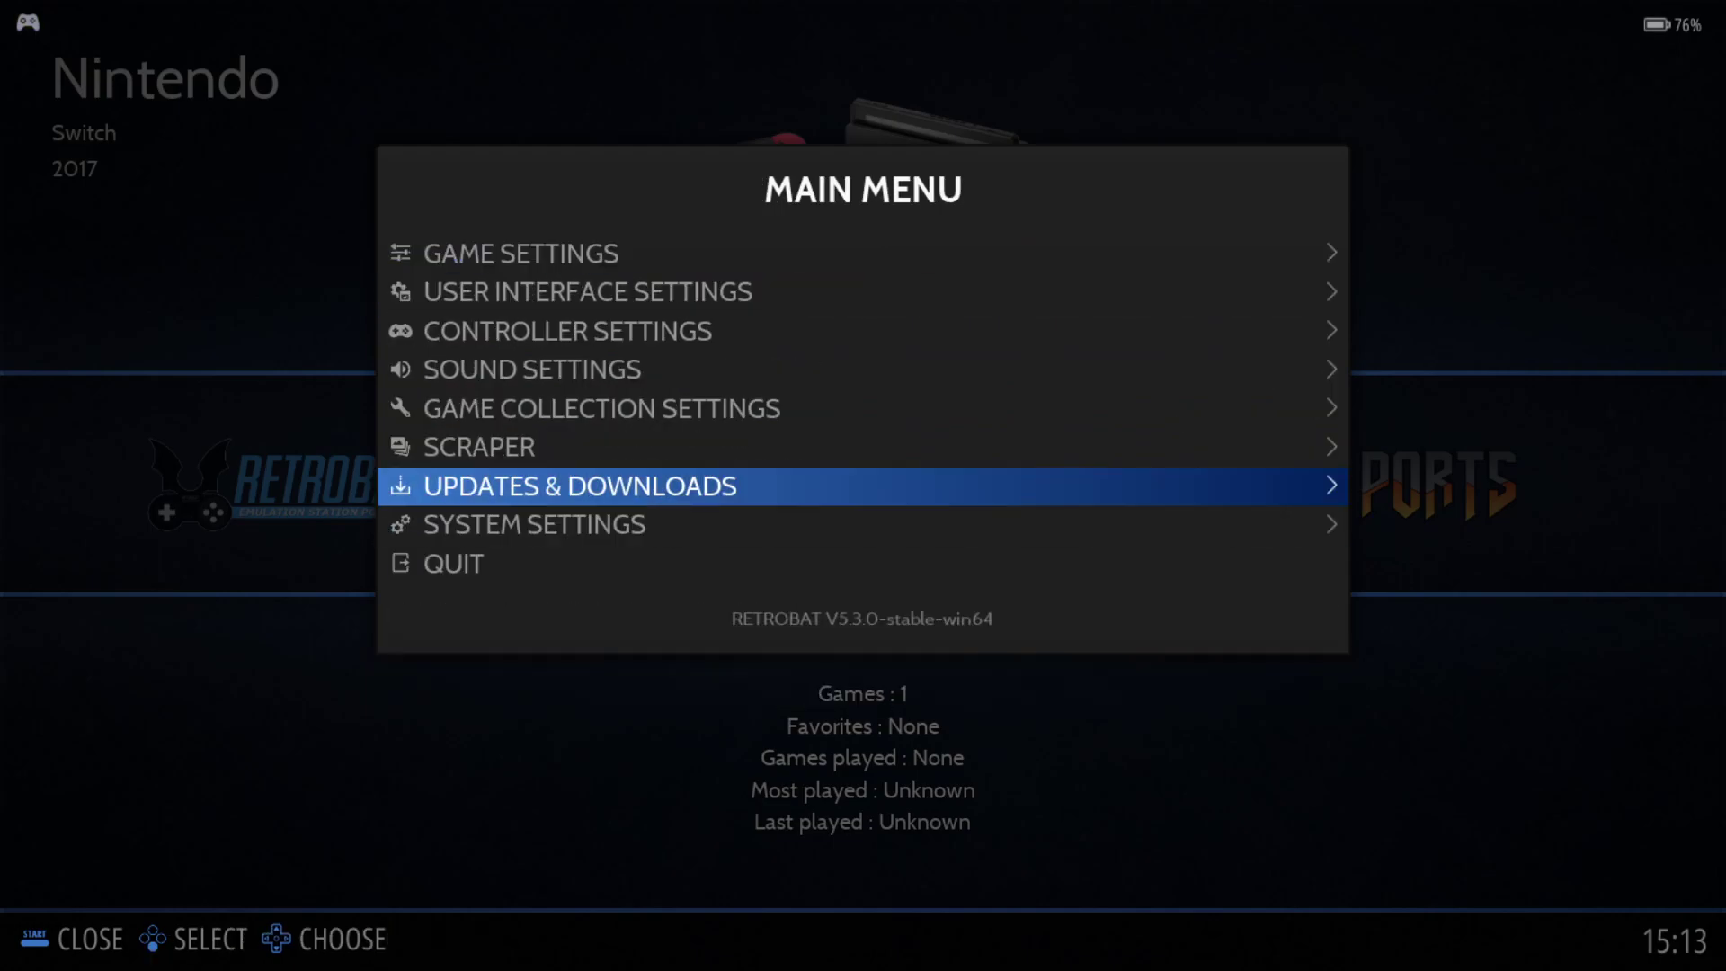
pyautogui.press('Return')
pyautogui.press('Down')
pyautogui.press('Return')
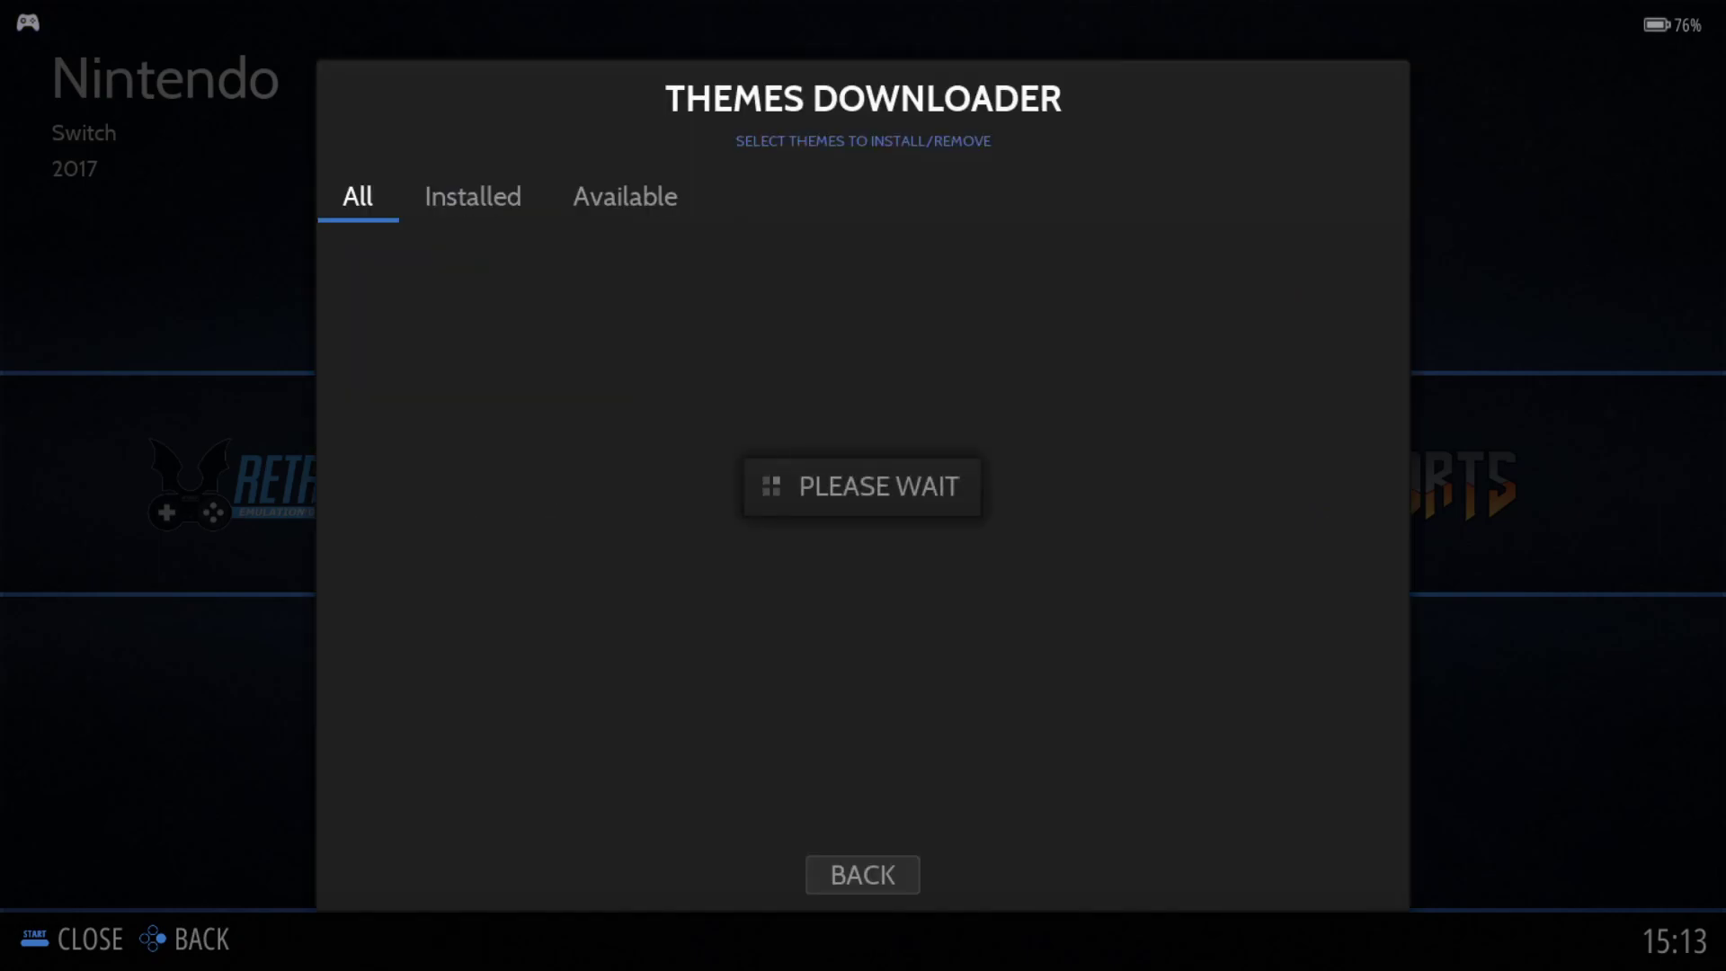
pyautogui.press('Down')
pyautogui.press('Down')
pyautogui.press('Down')
pyautogui.press('Down')
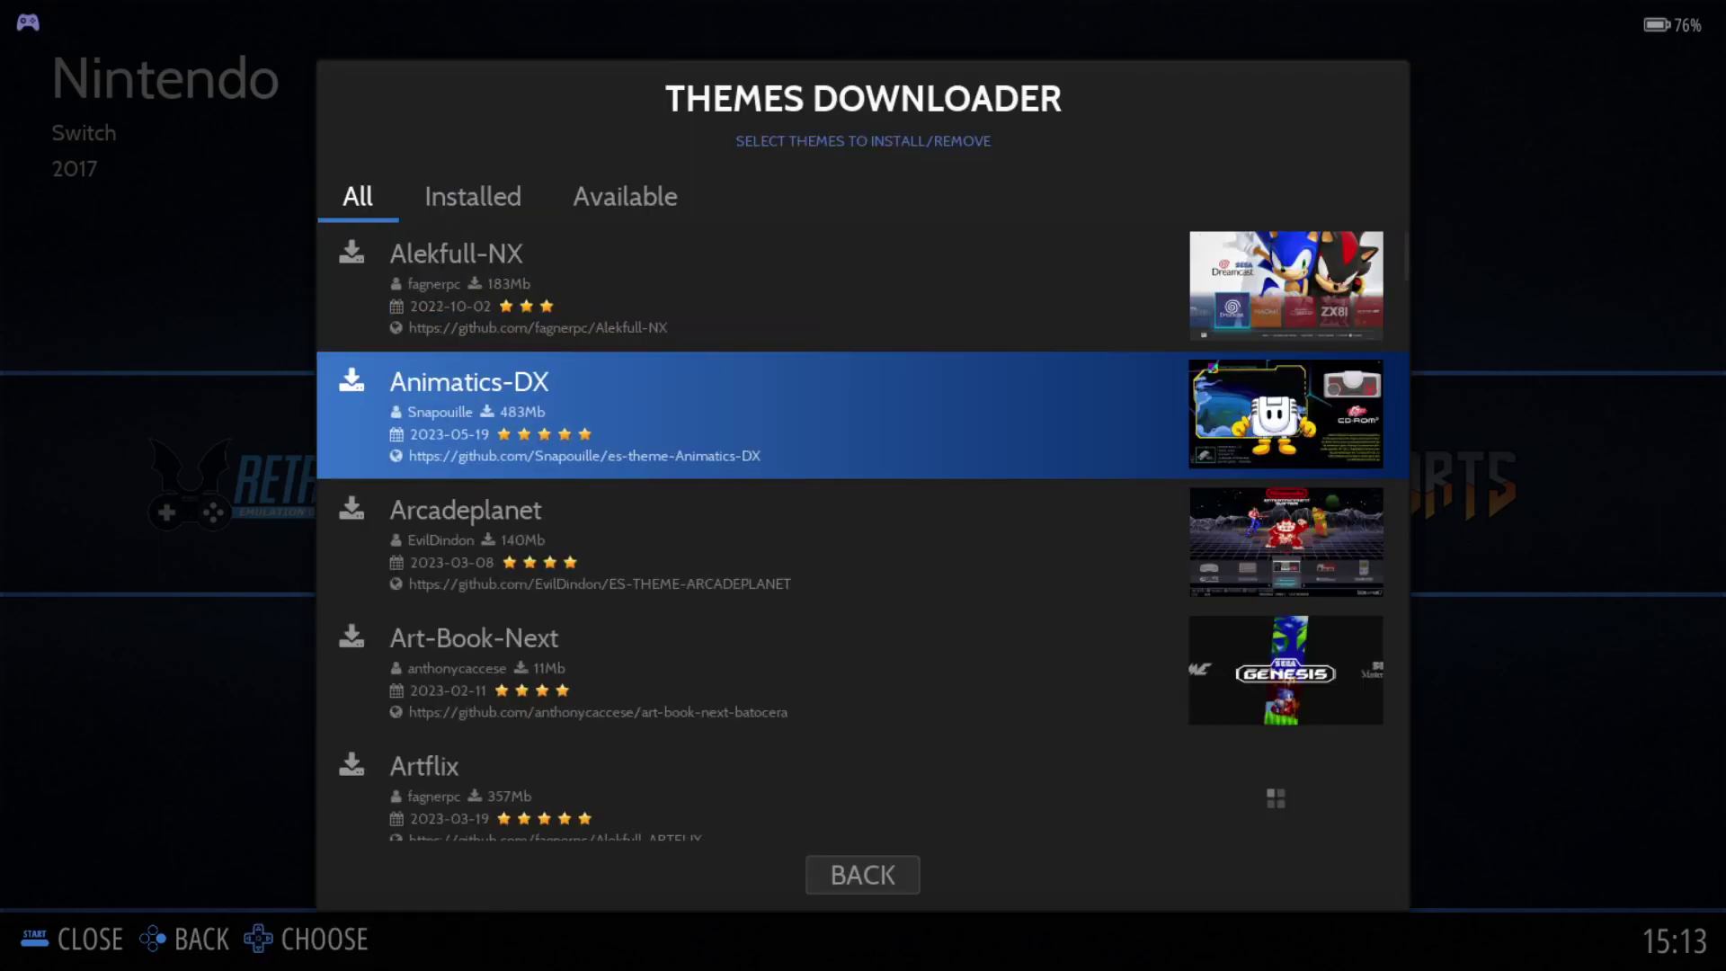
pyautogui.press('Up')
pyautogui.press('Up')
pyautogui.press('Up')
pyautogui.press('Escape')
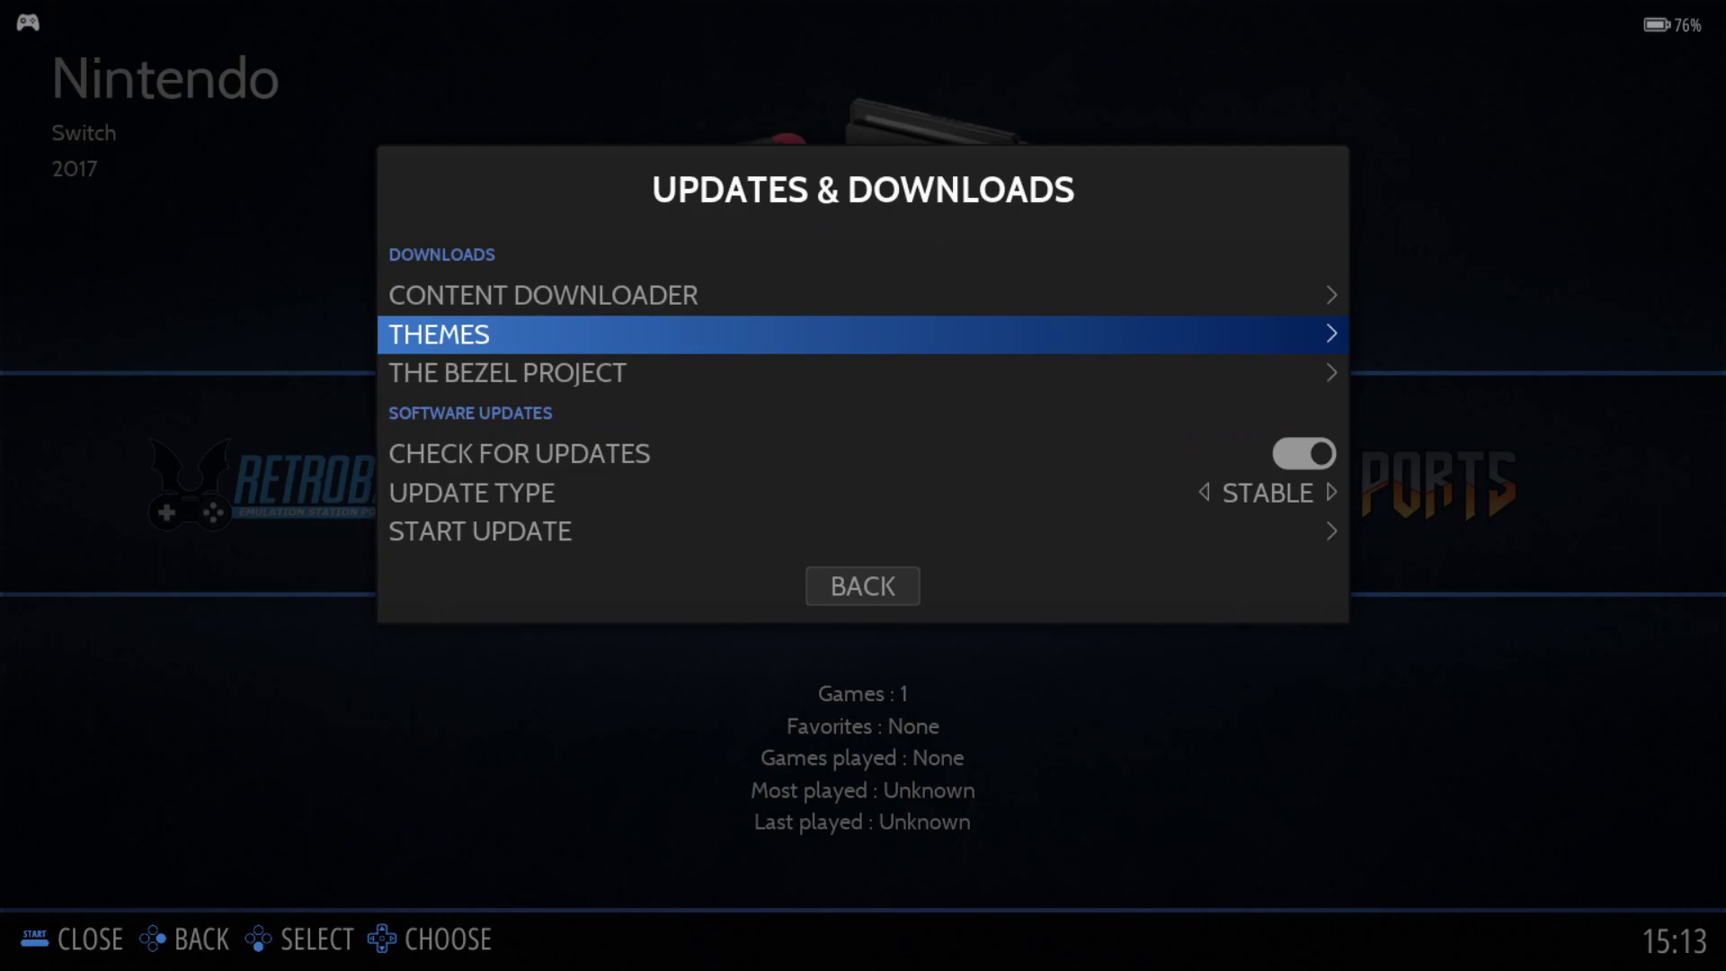
pyautogui.press('Escape')
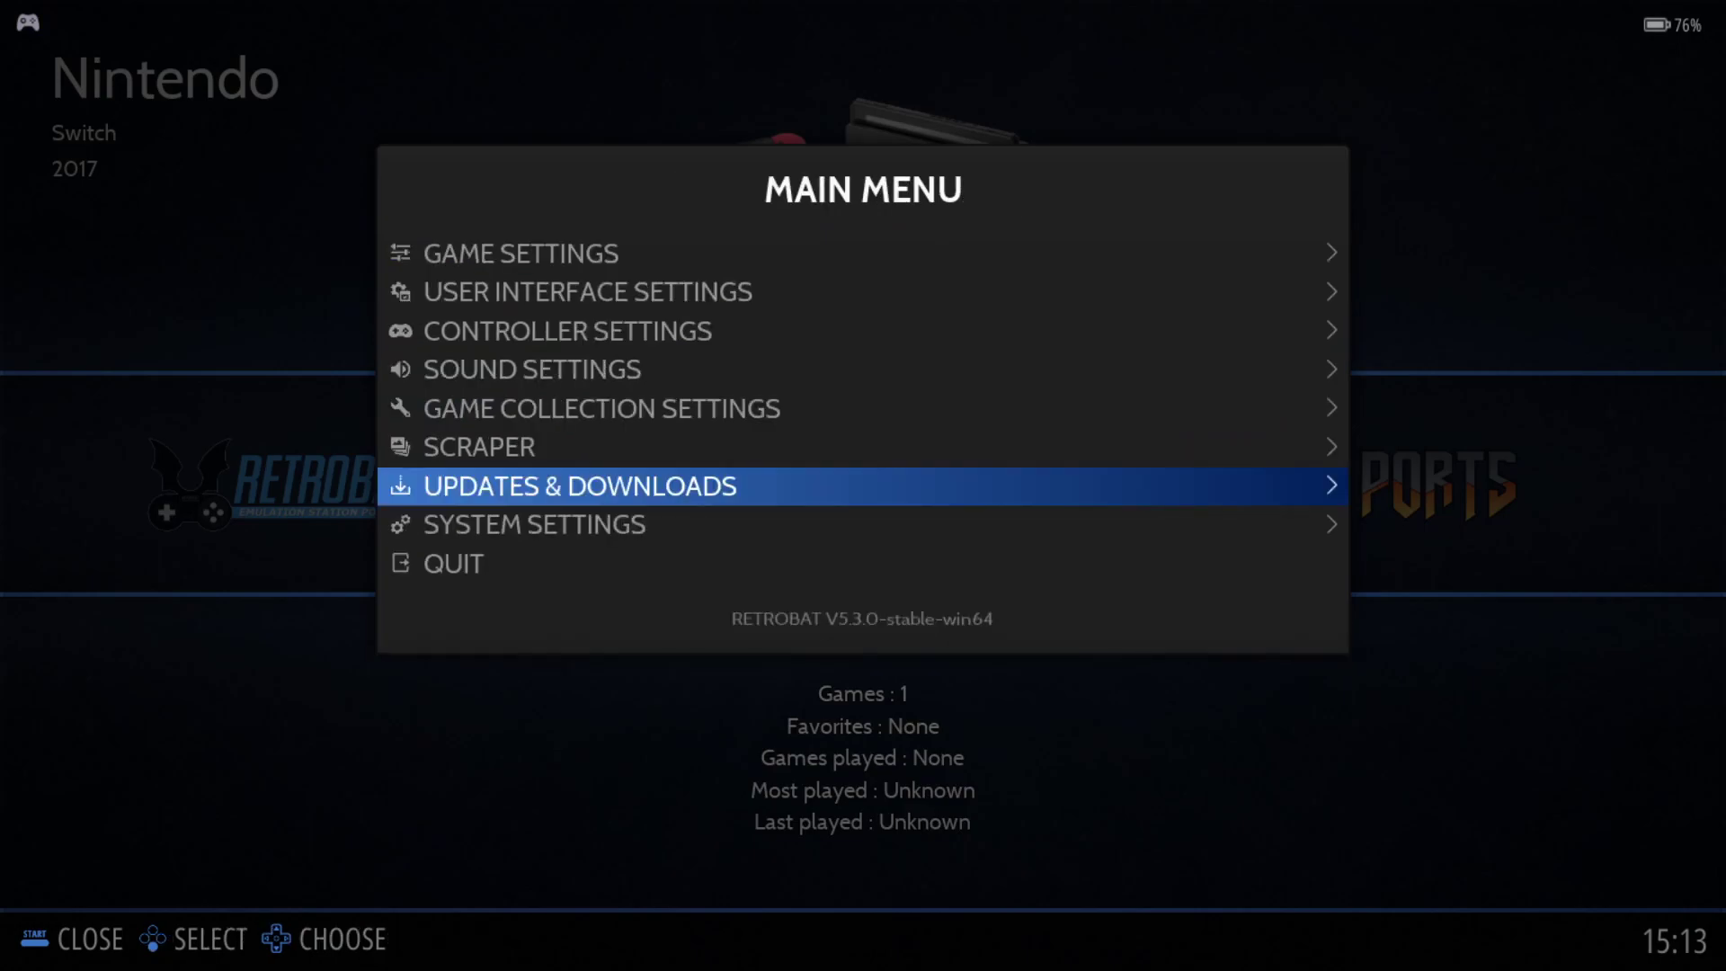
pyautogui.press('Escape')
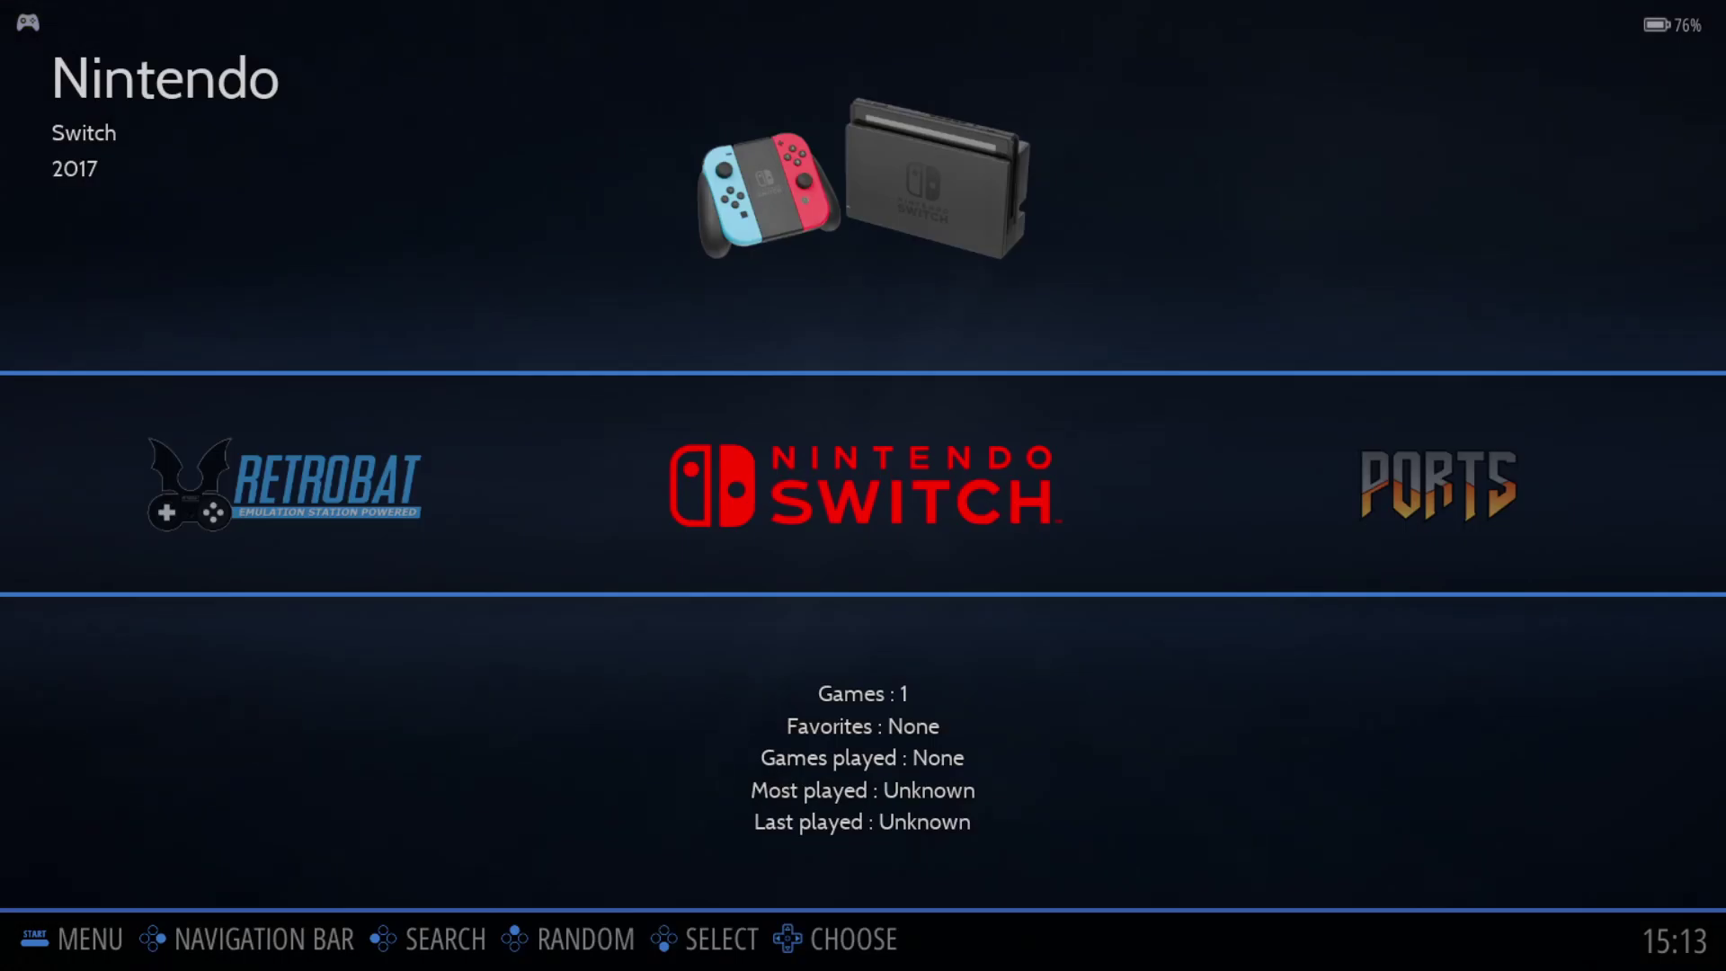
# Open the Nintendo Switch game list and bring up the Scraper options.
pyautogui.press('Return')
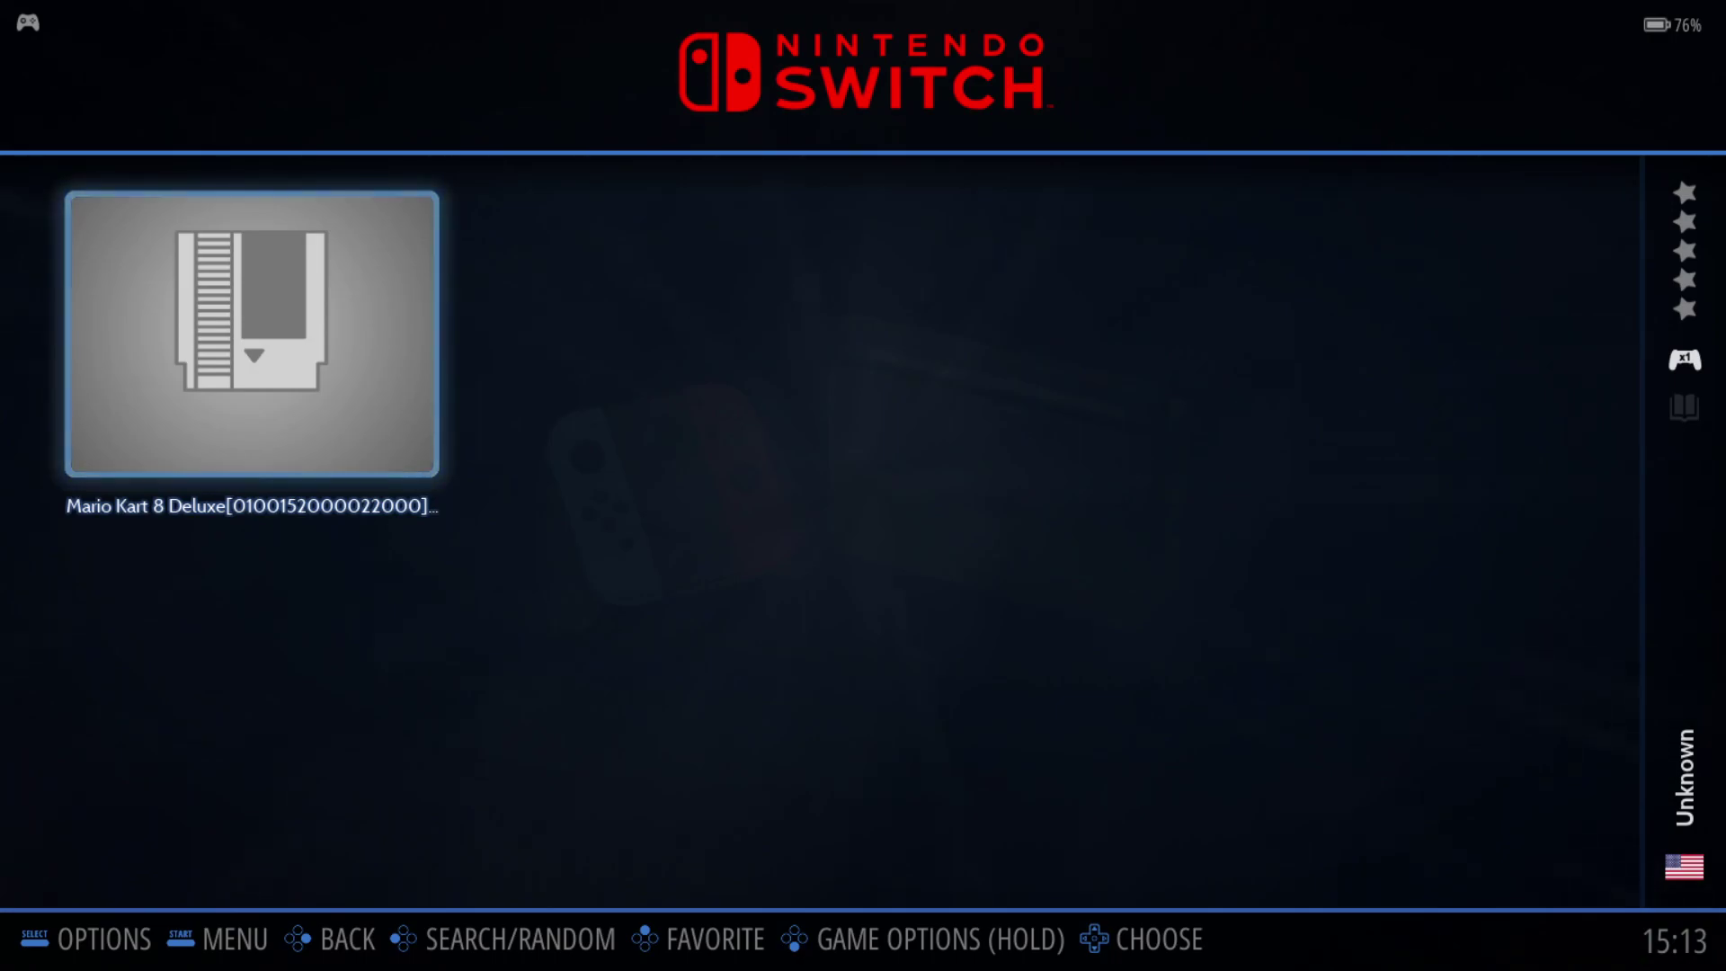
pyautogui.press('F1')
pyautogui.press('Down')
pyautogui.press('Down')
pyautogui.press('Down')
pyautogui.press('Down')
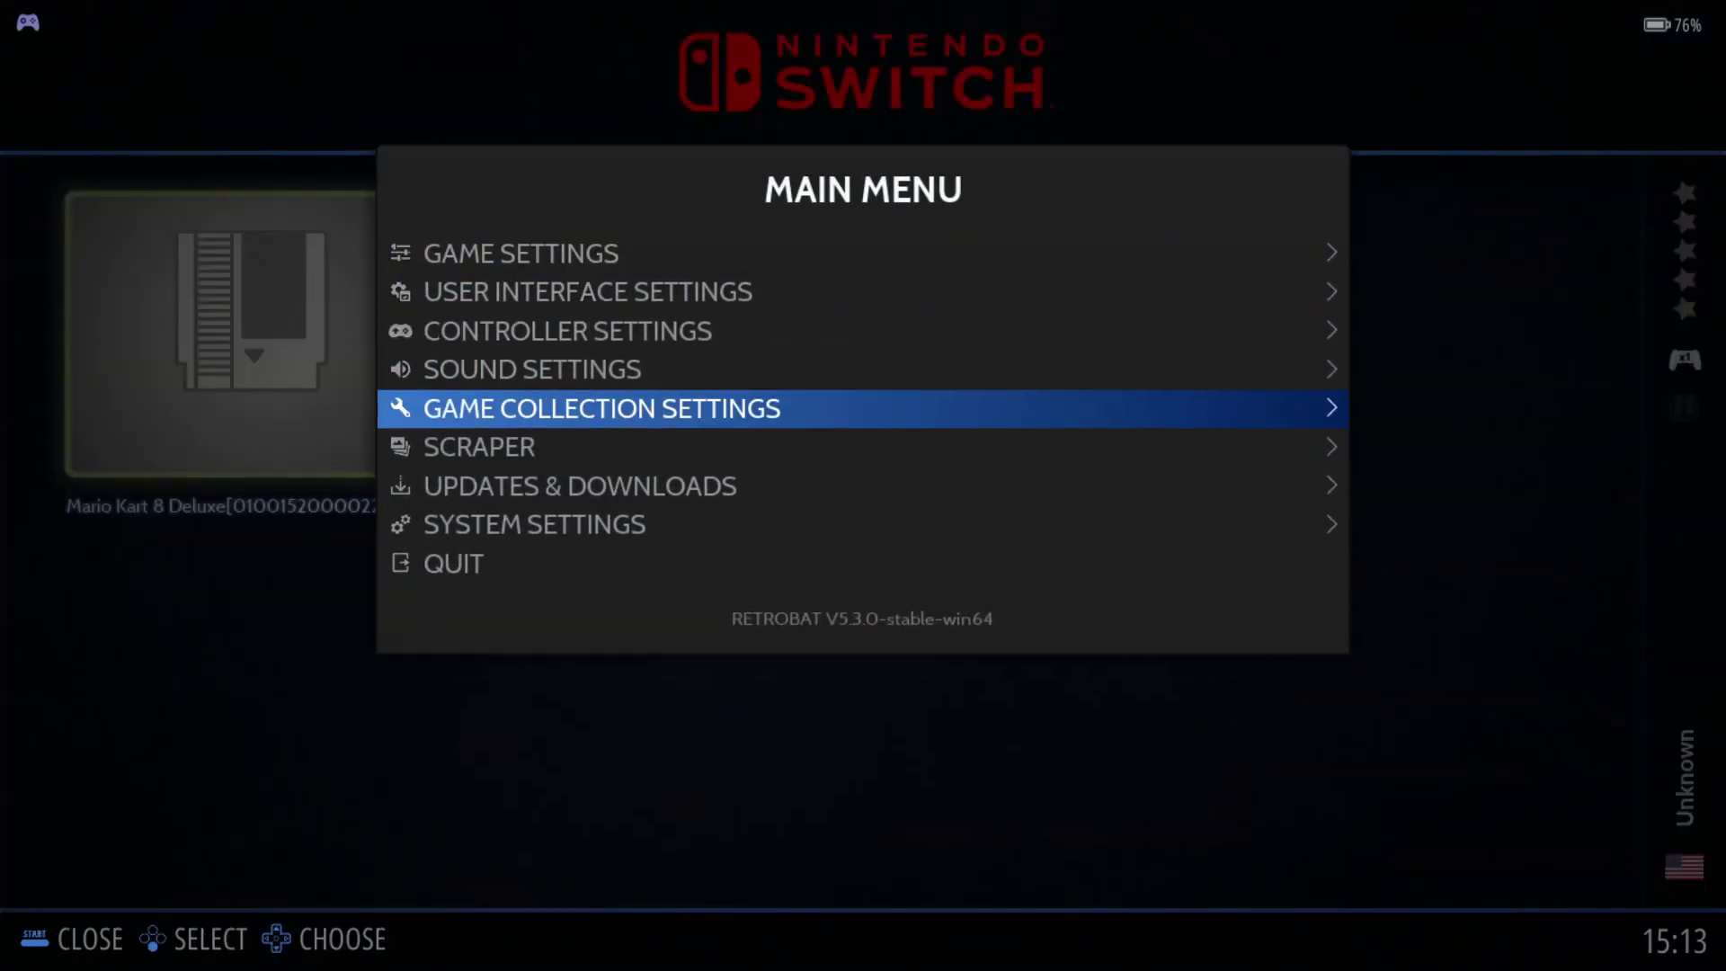
pyautogui.press('Down')
pyautogui.press('Return')
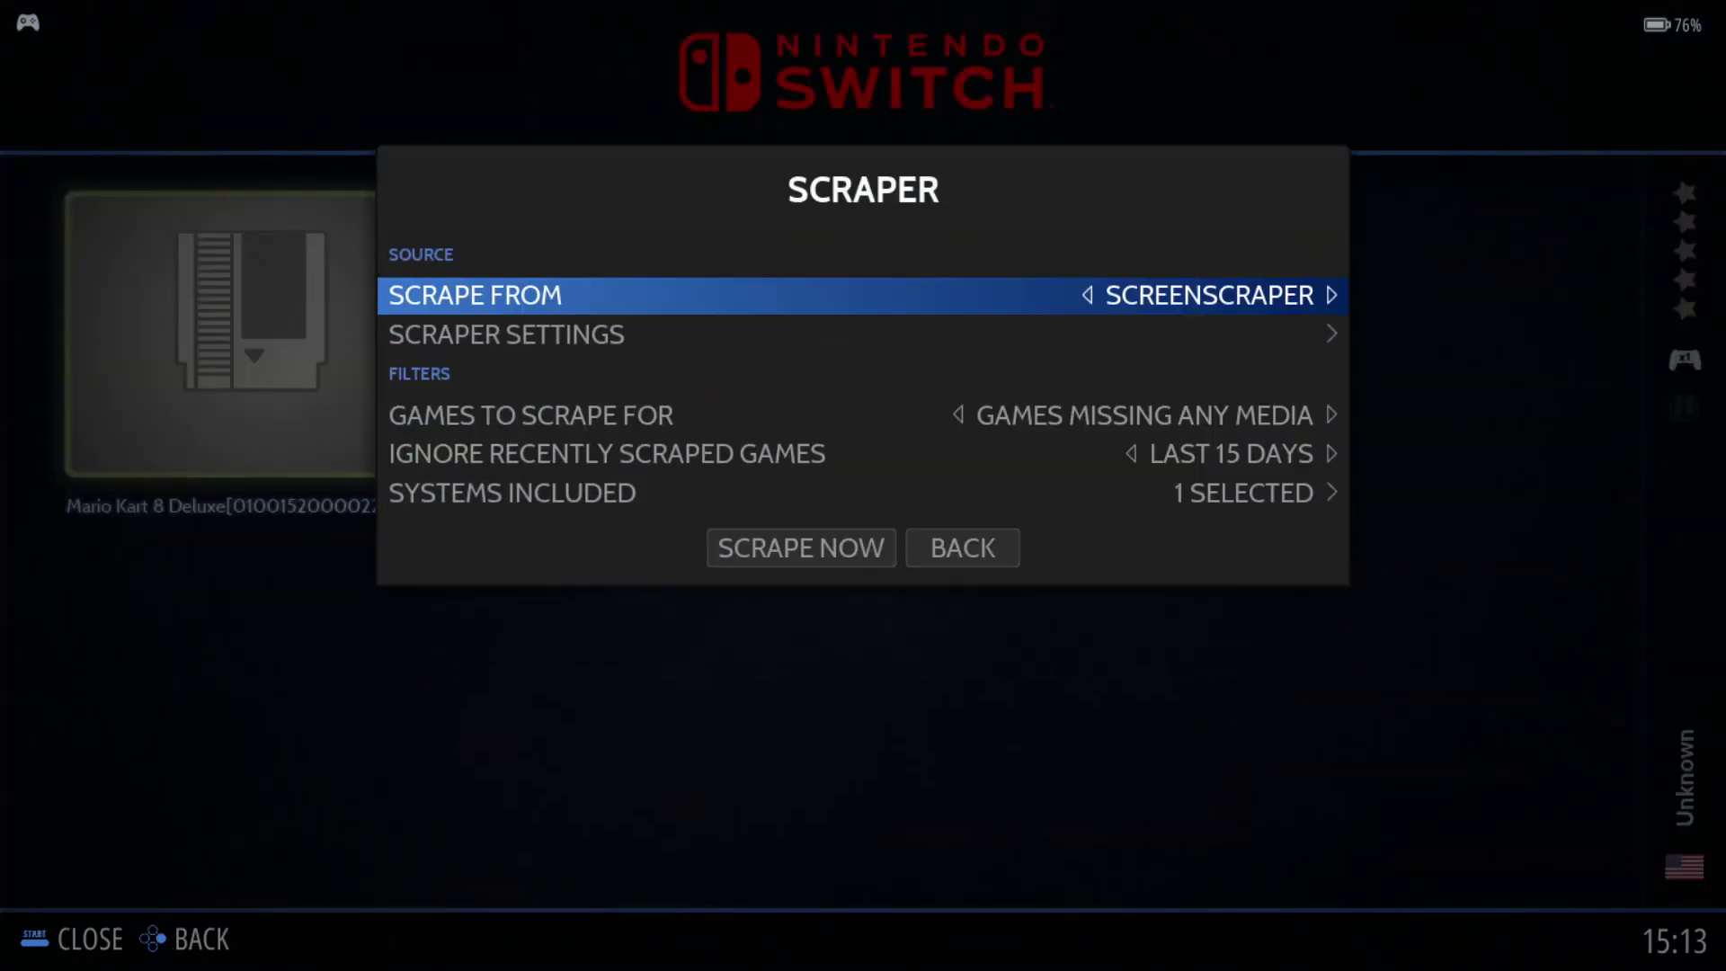
# Browse the available scrape sources and leave ScreenScraper selected.
pyautogui.press('Right')
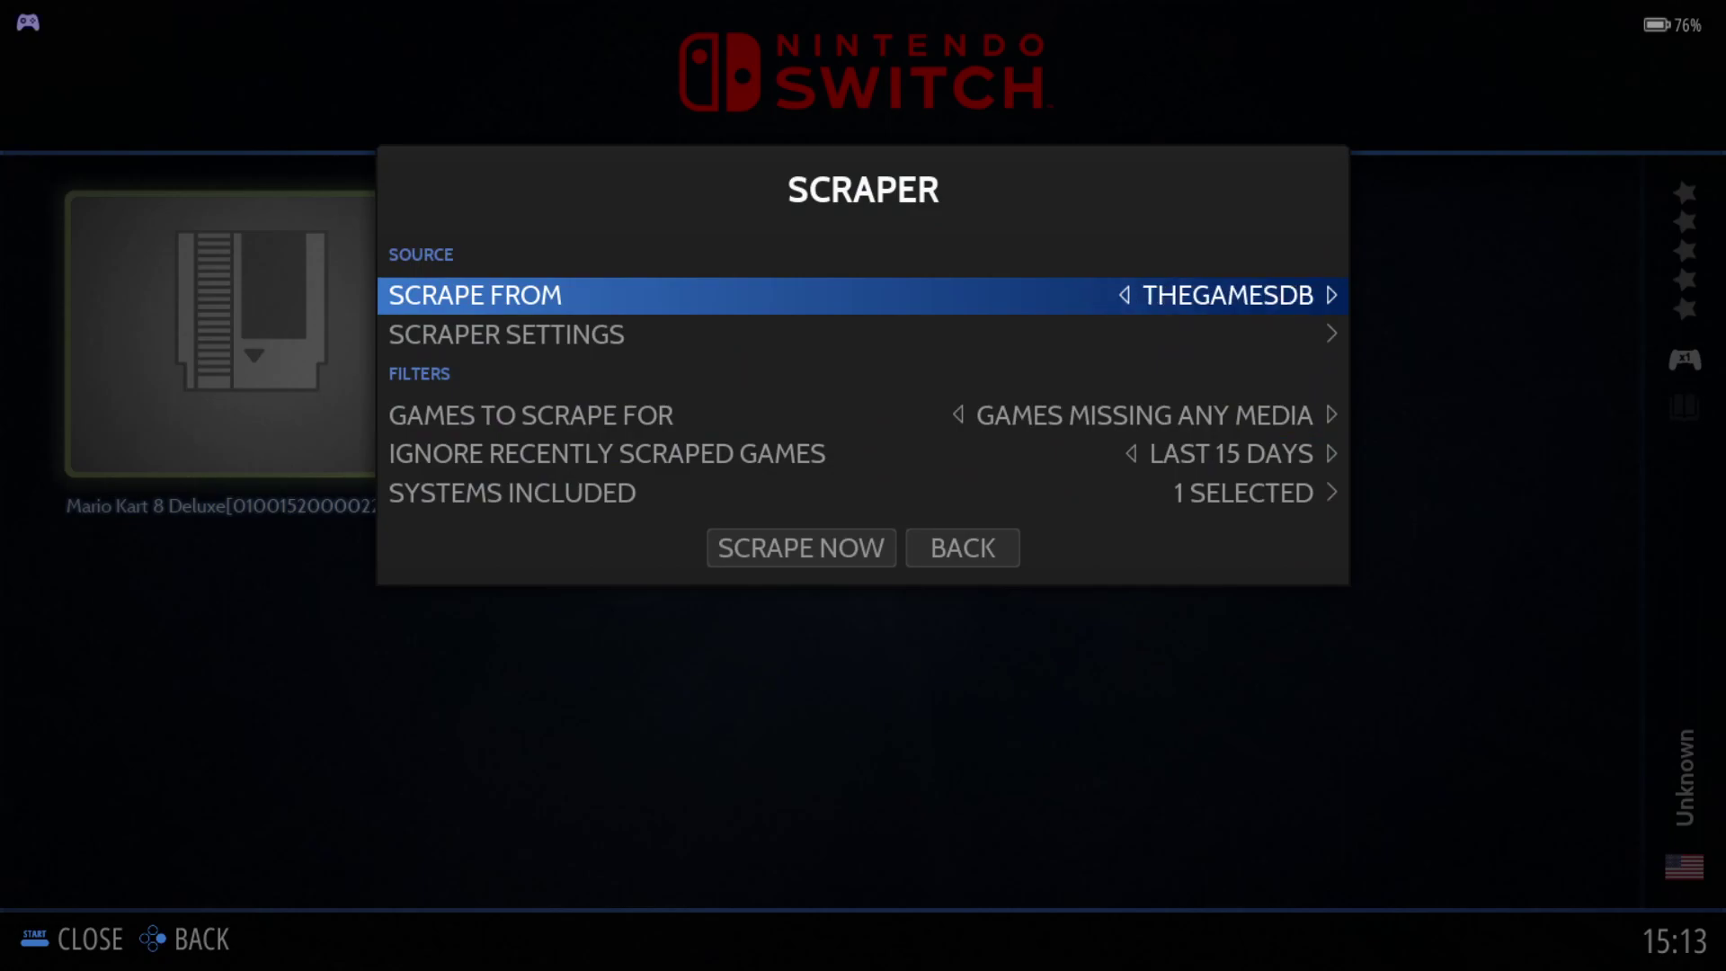
pyautogui.press('Left')
pyautogui.press('Left')
pyautogui.press('Left')
pyautogui.press('Right')
pyautogui.press('Right')
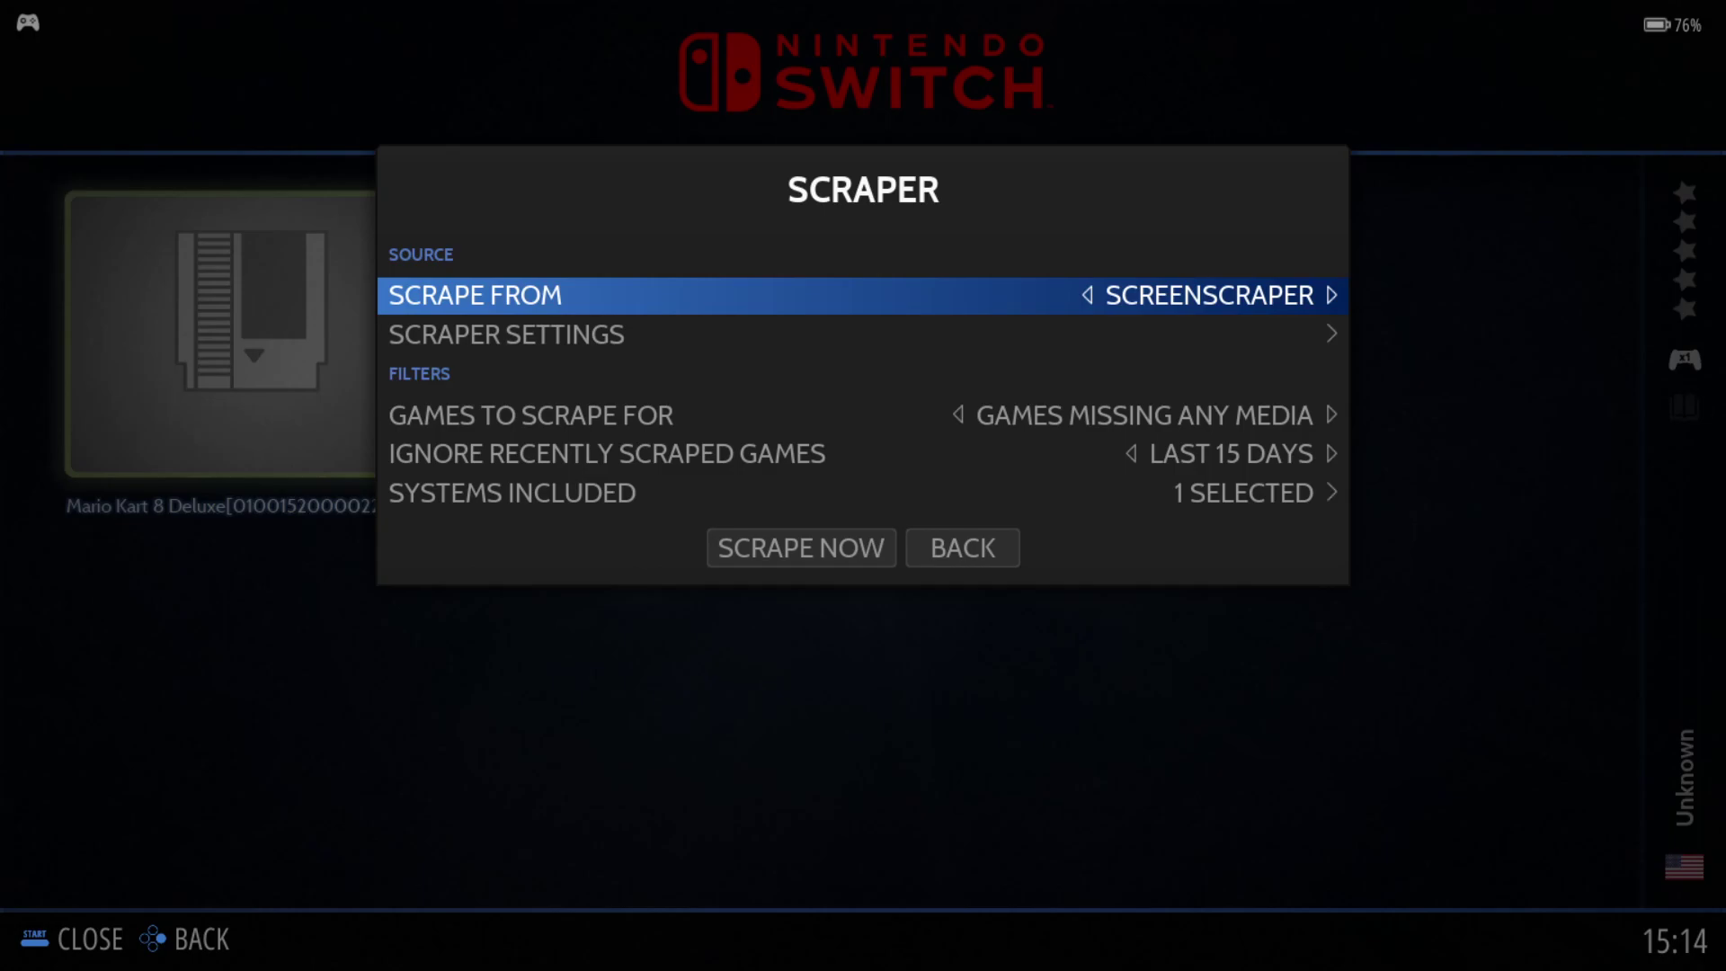
# Review the Scraper Settings, including the media options and the username and password fields, and return to the Scraper options.
pyautogui.press('Down')
pyautogui.press('Return')
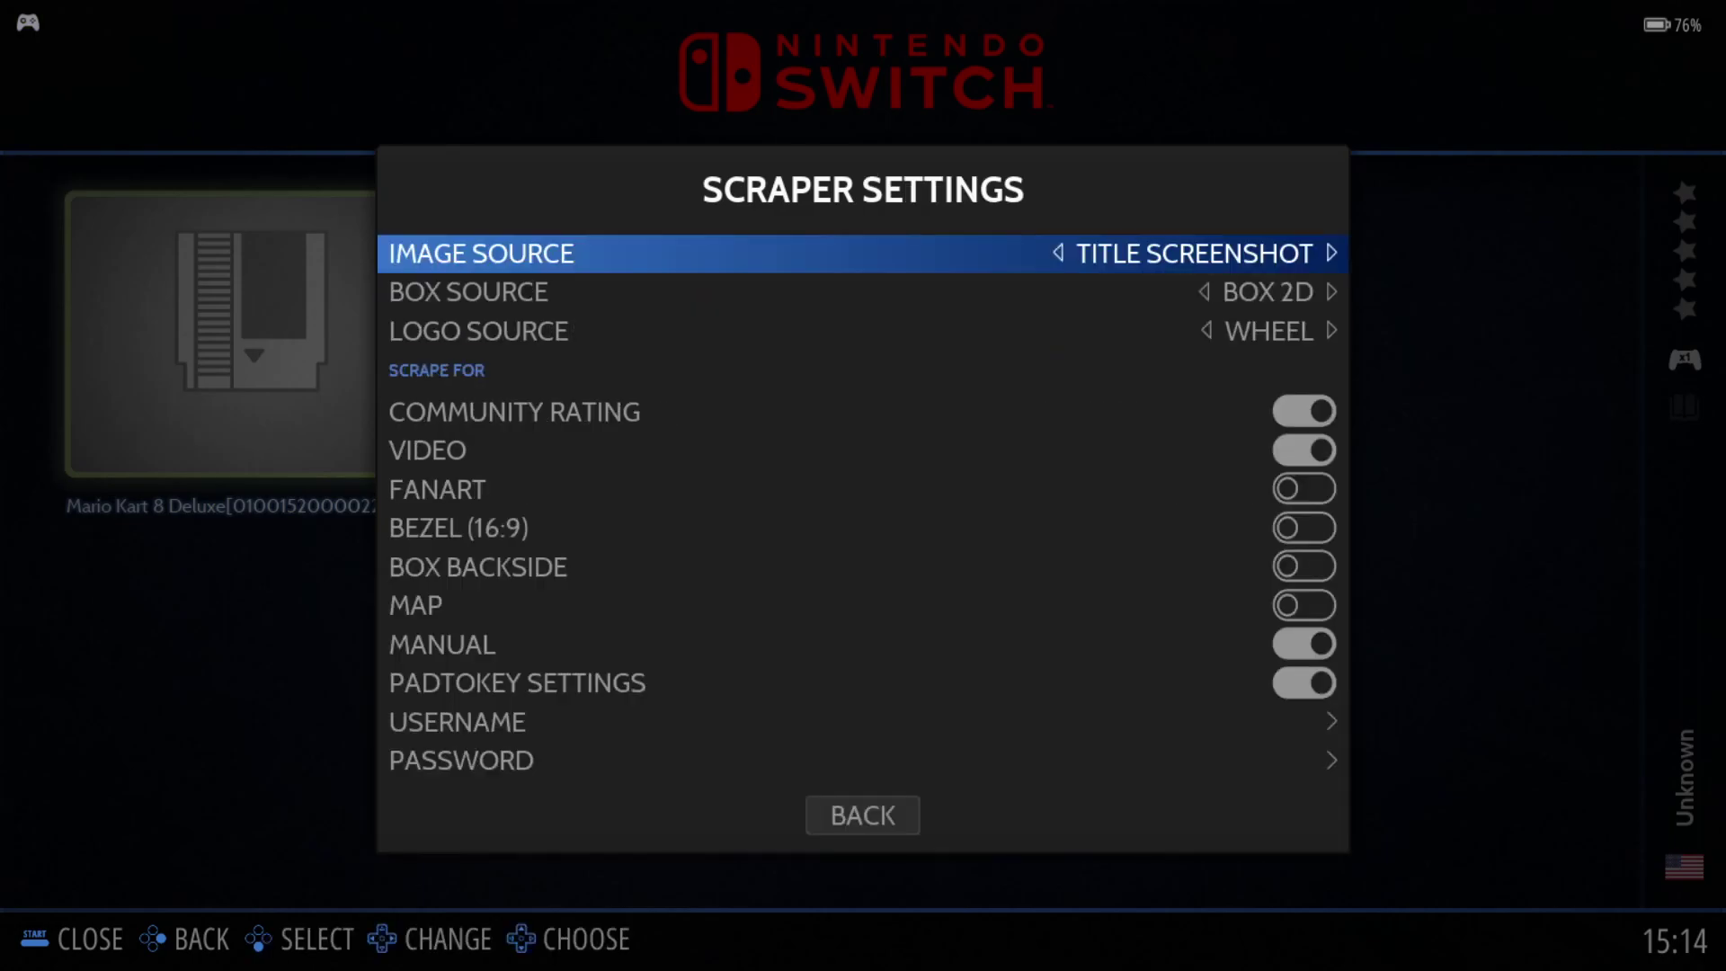
pyautogui.press('Up')
pyautogui.press('Up')
pyautogui.press('Up')
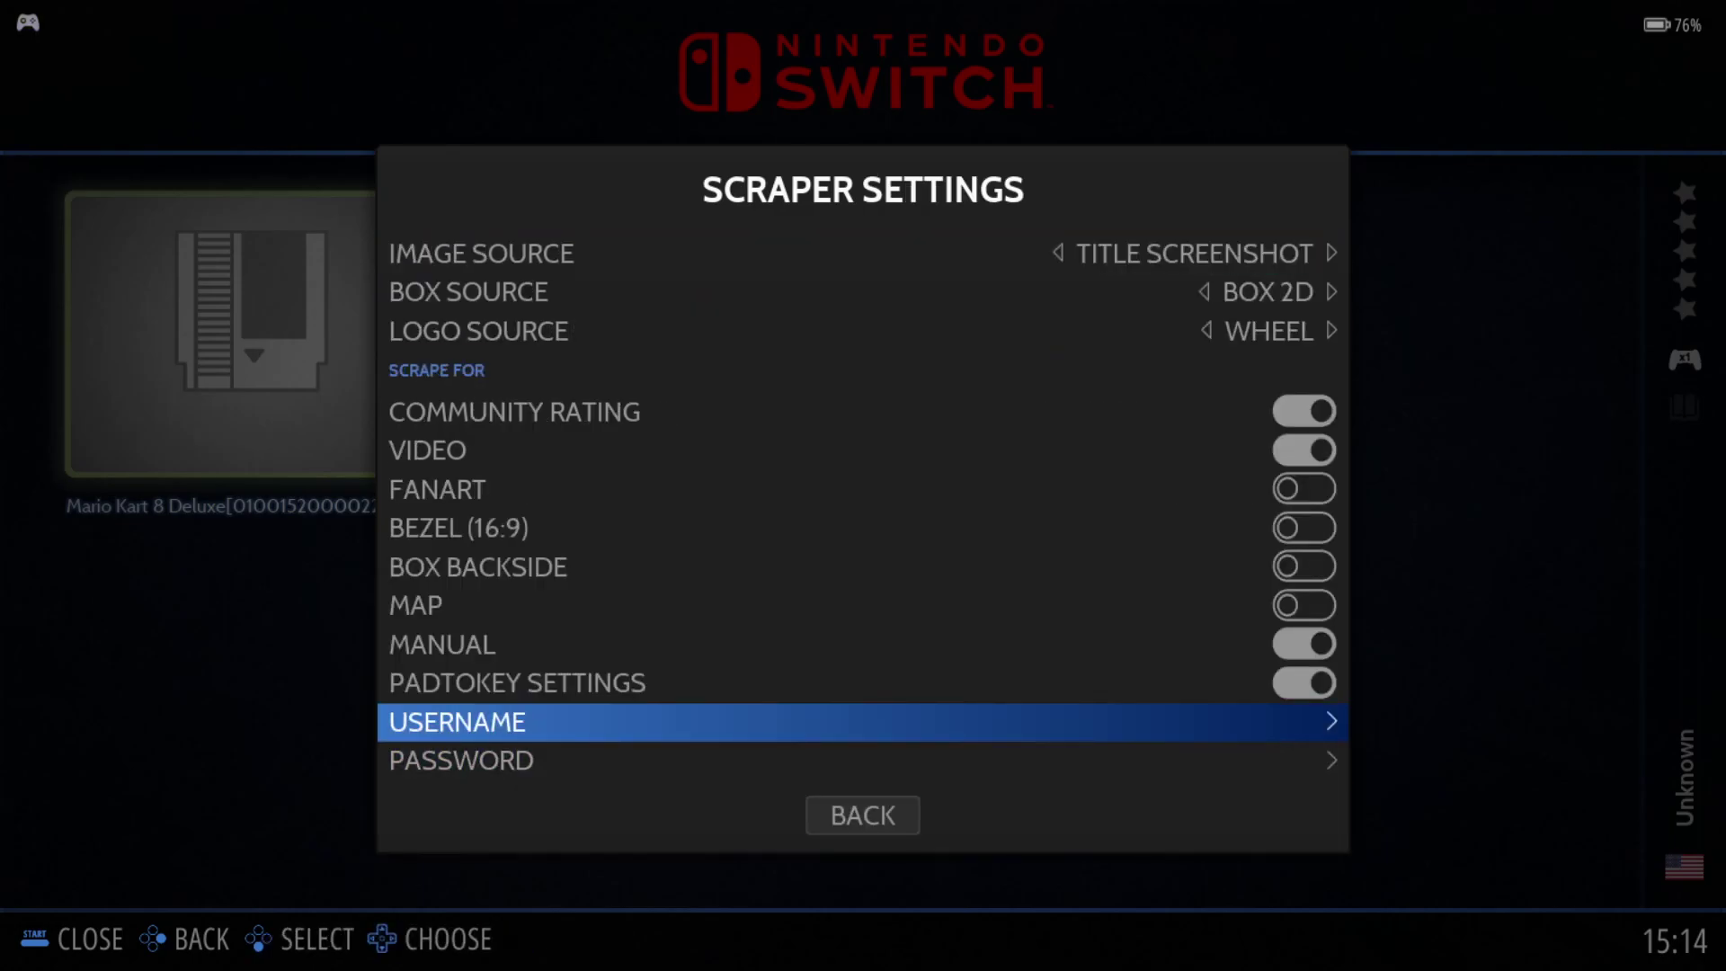
pyautogui.press('Down')
pyautogui.press('Down')
pyautogui.press('Return')
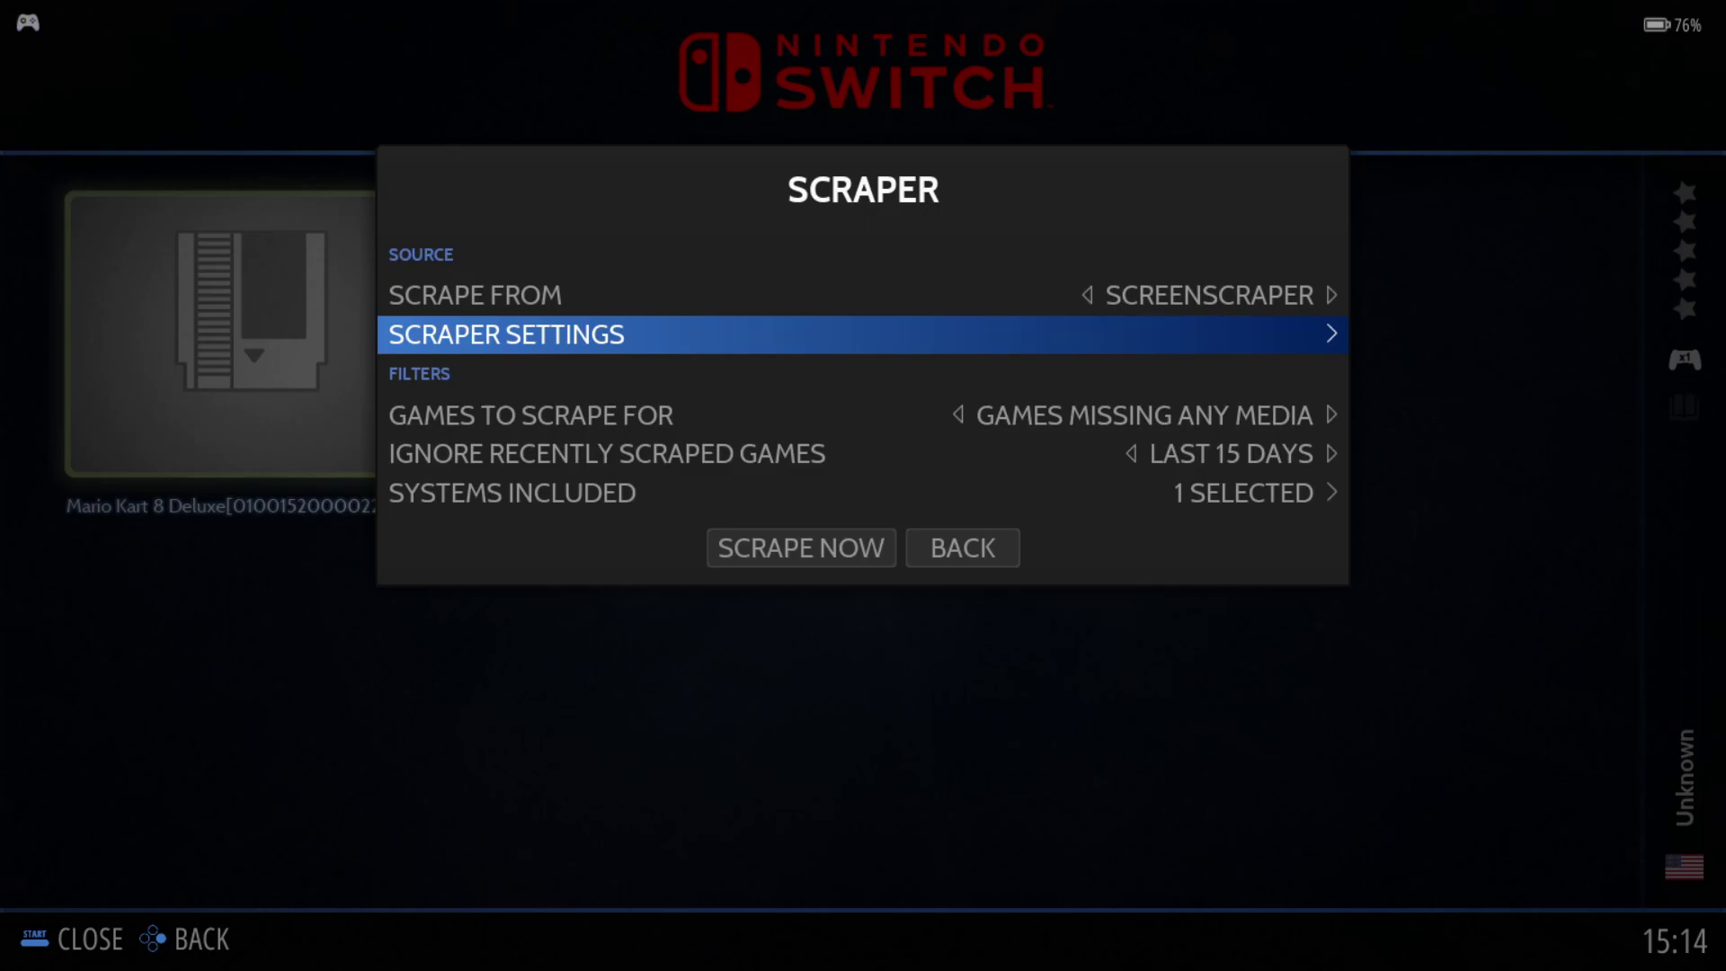
# Review the scraping filters and the Scrape Now option, and return to the Switch game list without scraping.
pyautogui.press('Down')
pyautogui.press('Down')
pyautogui.press('Down')
pyautogui.press('Down')
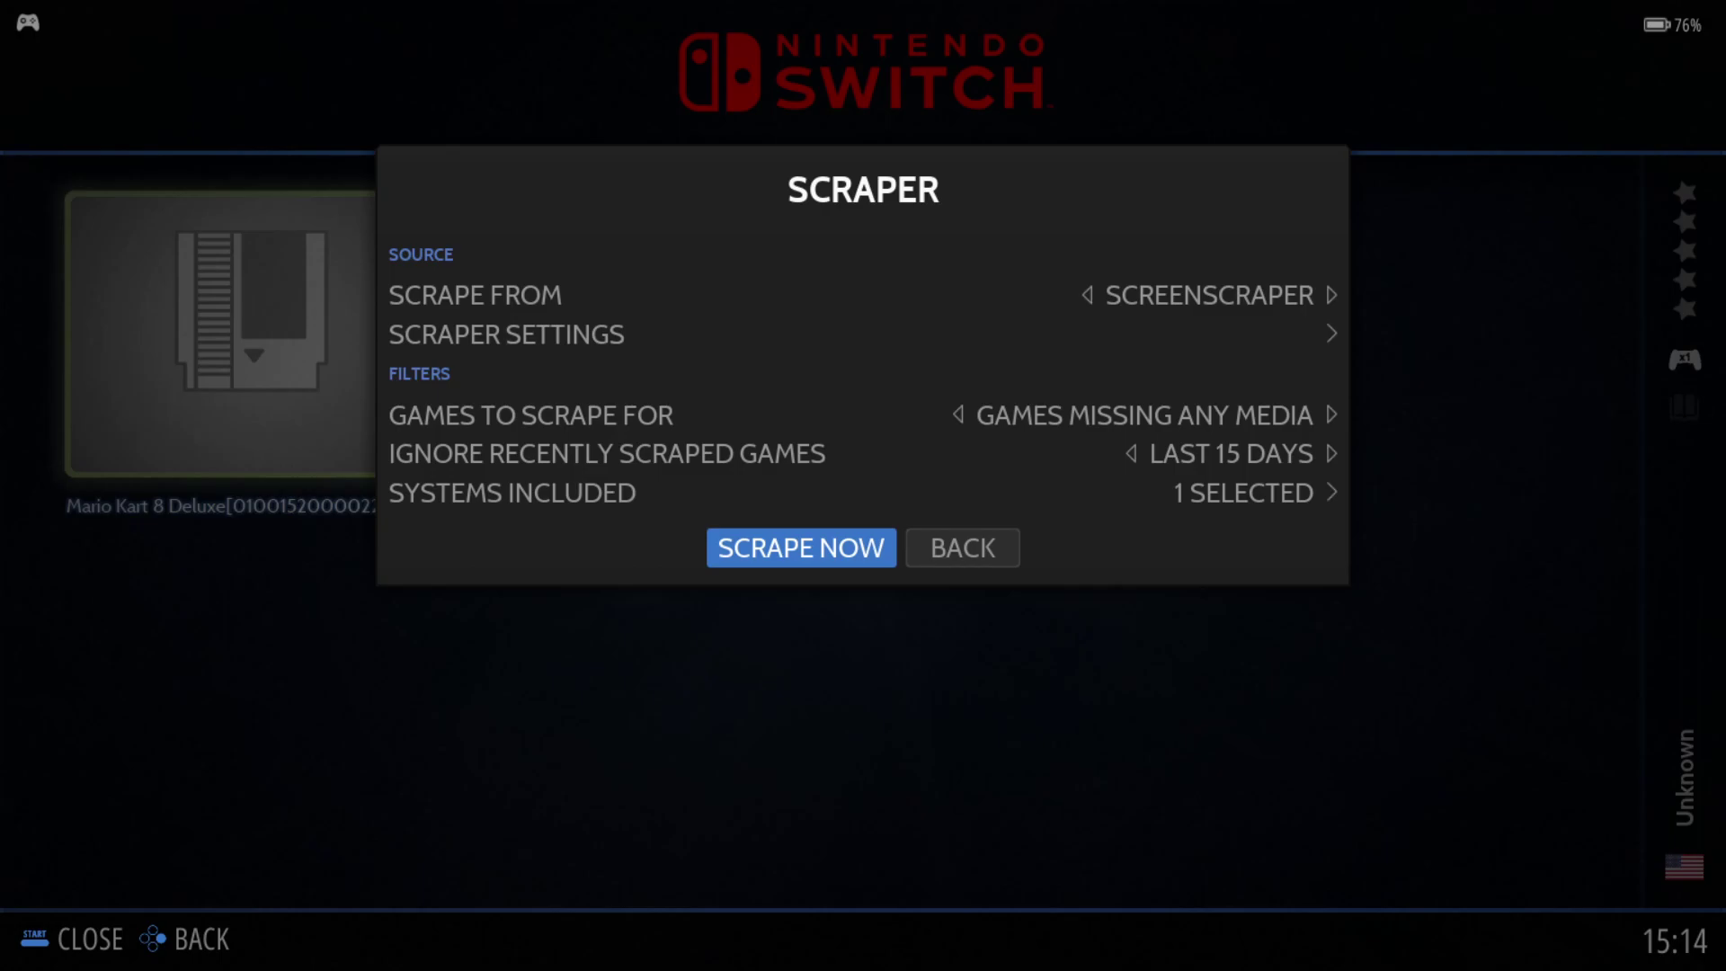
pyautogui.press('Up')
pyautogui.press('Down')
pyautogui.press('Right')
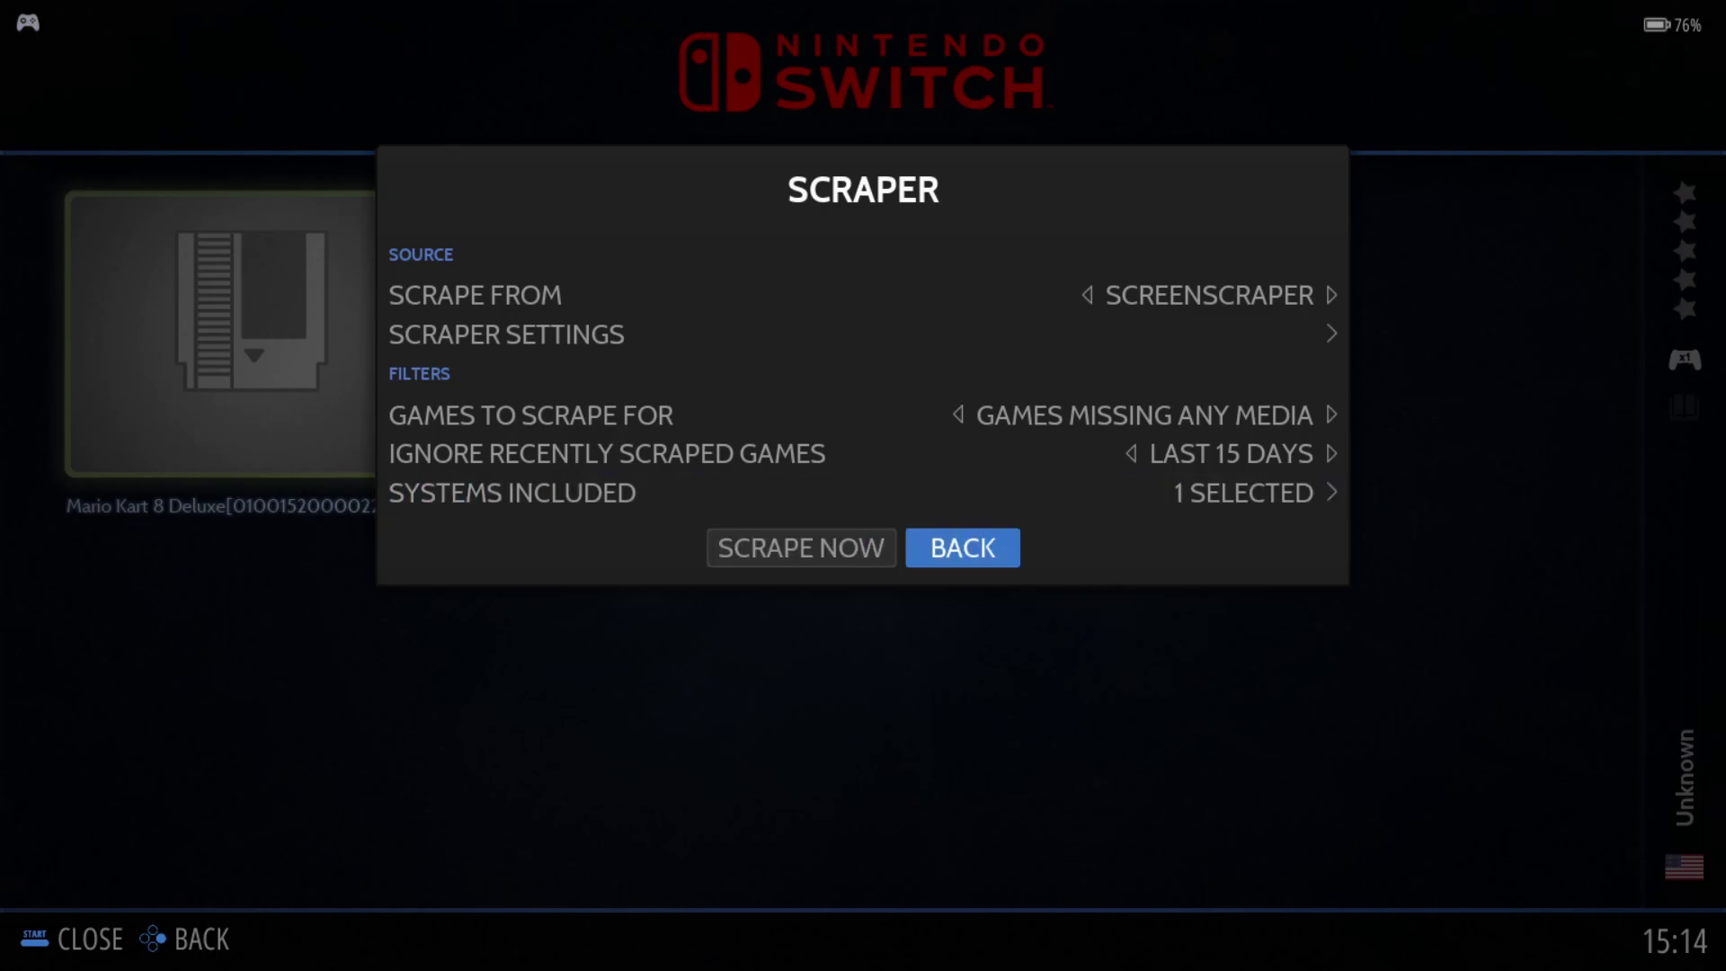
pyautogui.press('Return')
pyautogui.press('Escape')
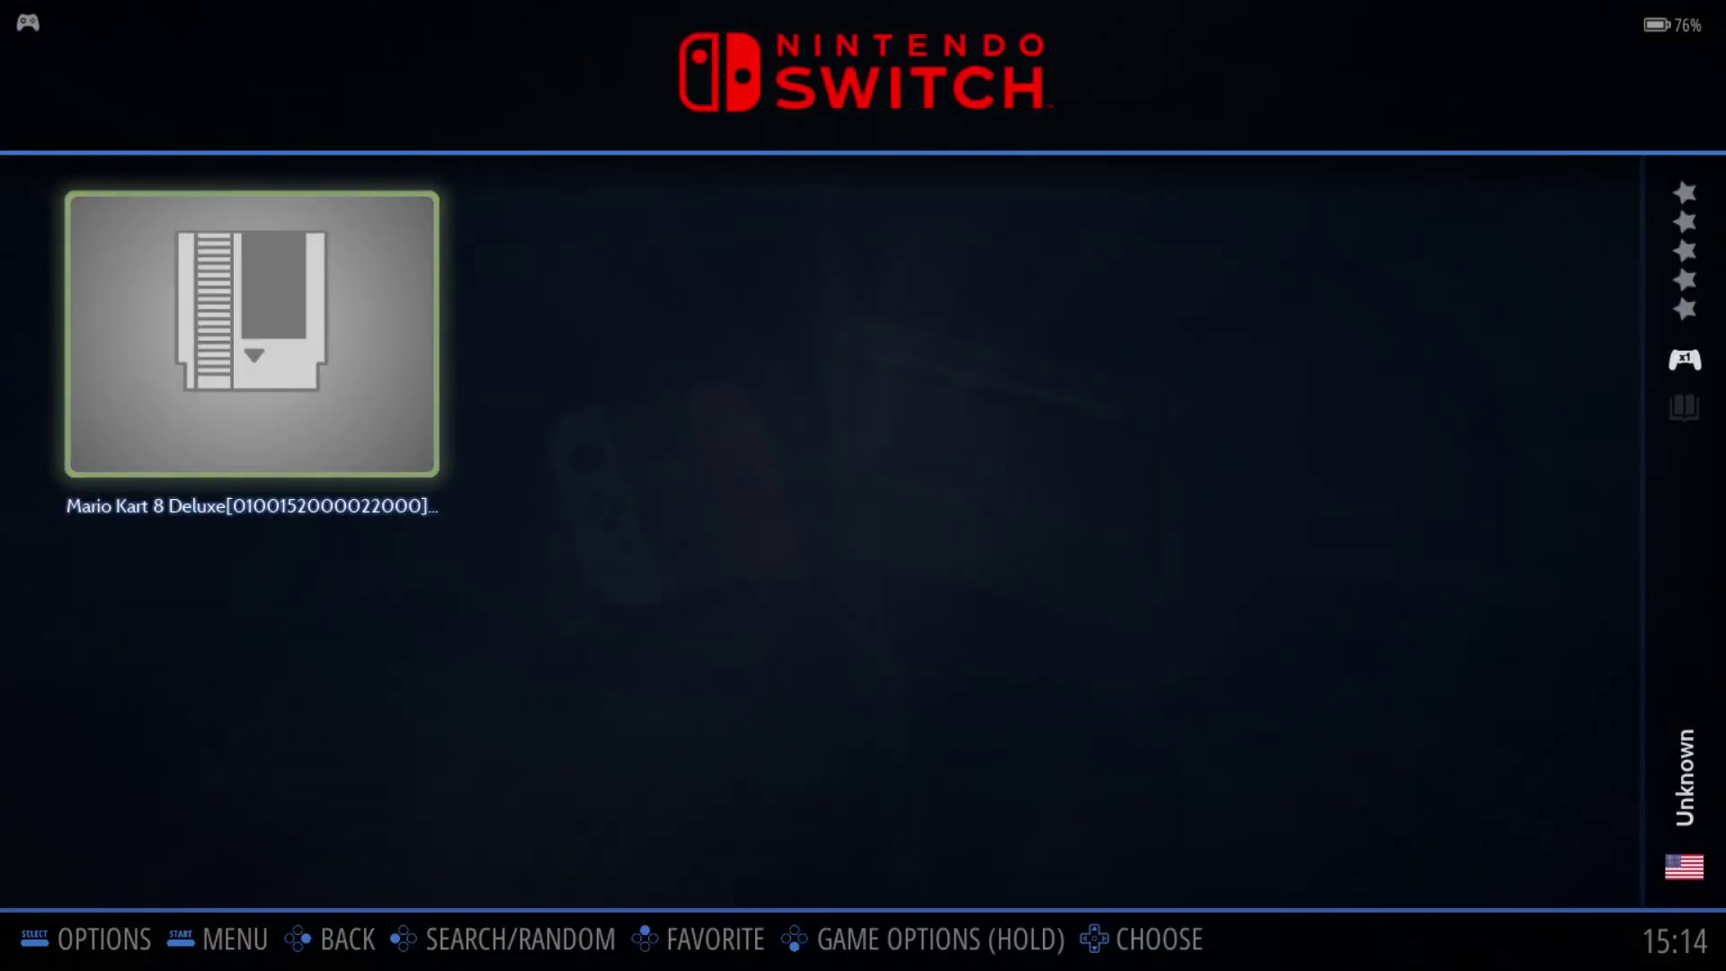
# Launch Mario Kart 8 Deluxe from the Switch game list and continue past its title screen.
pyautogui.press('Return')
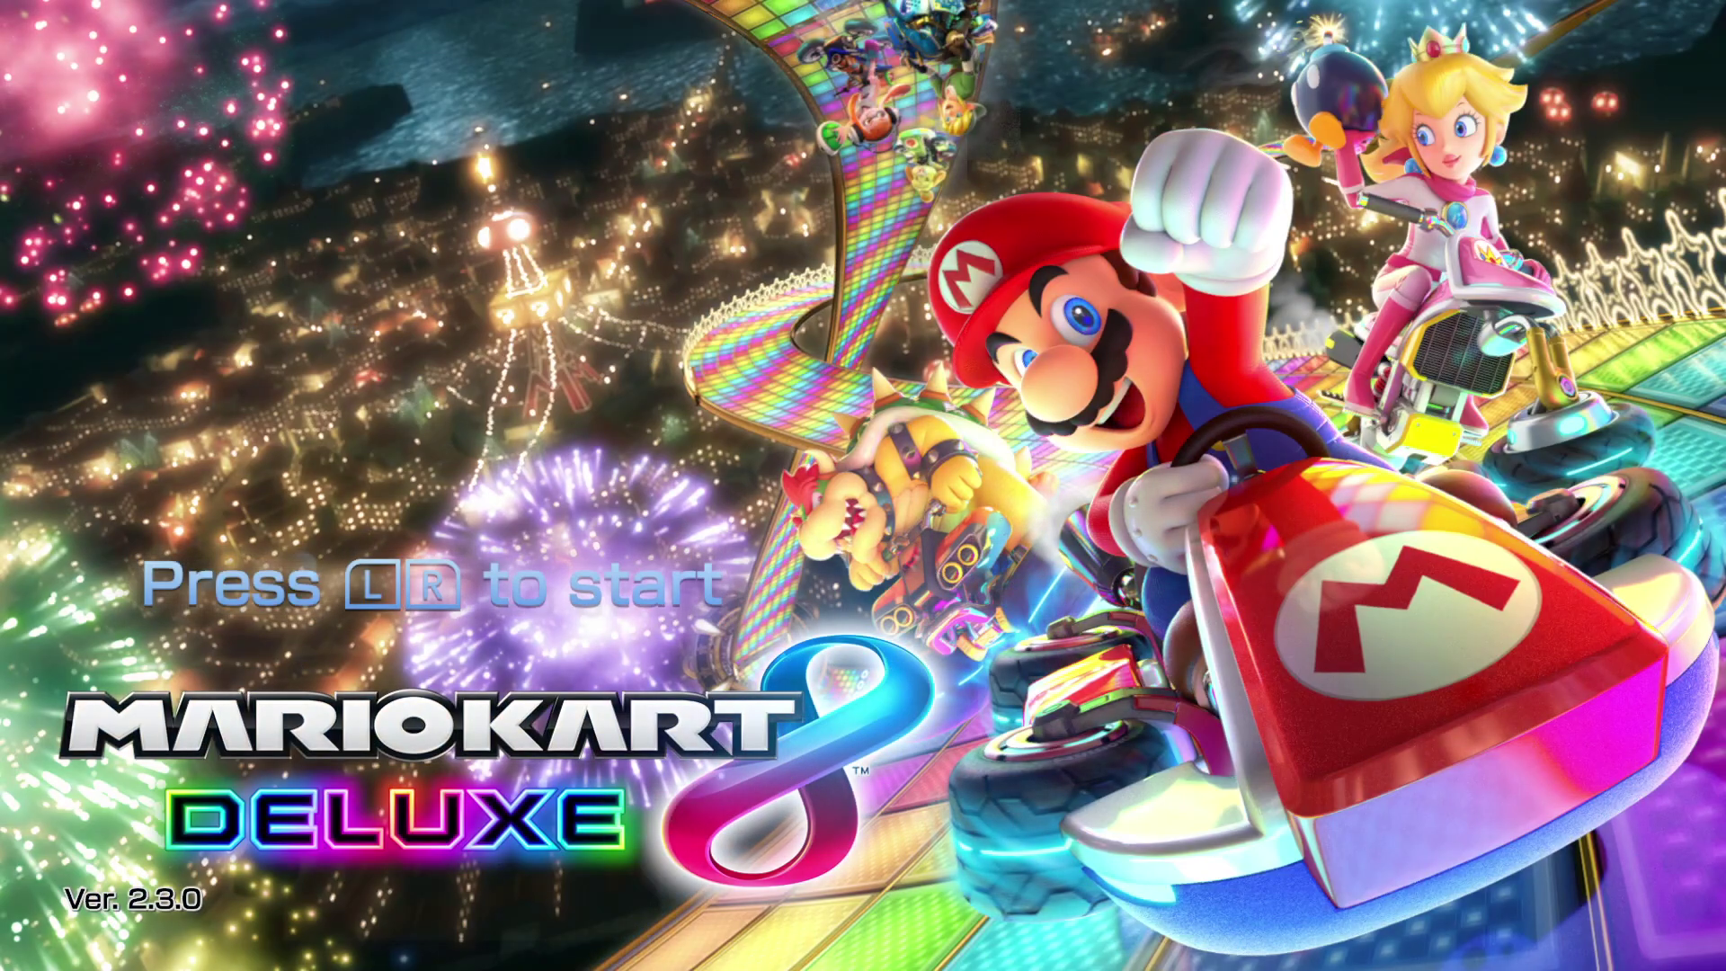
pyautogui.hotkey('q', 'e')
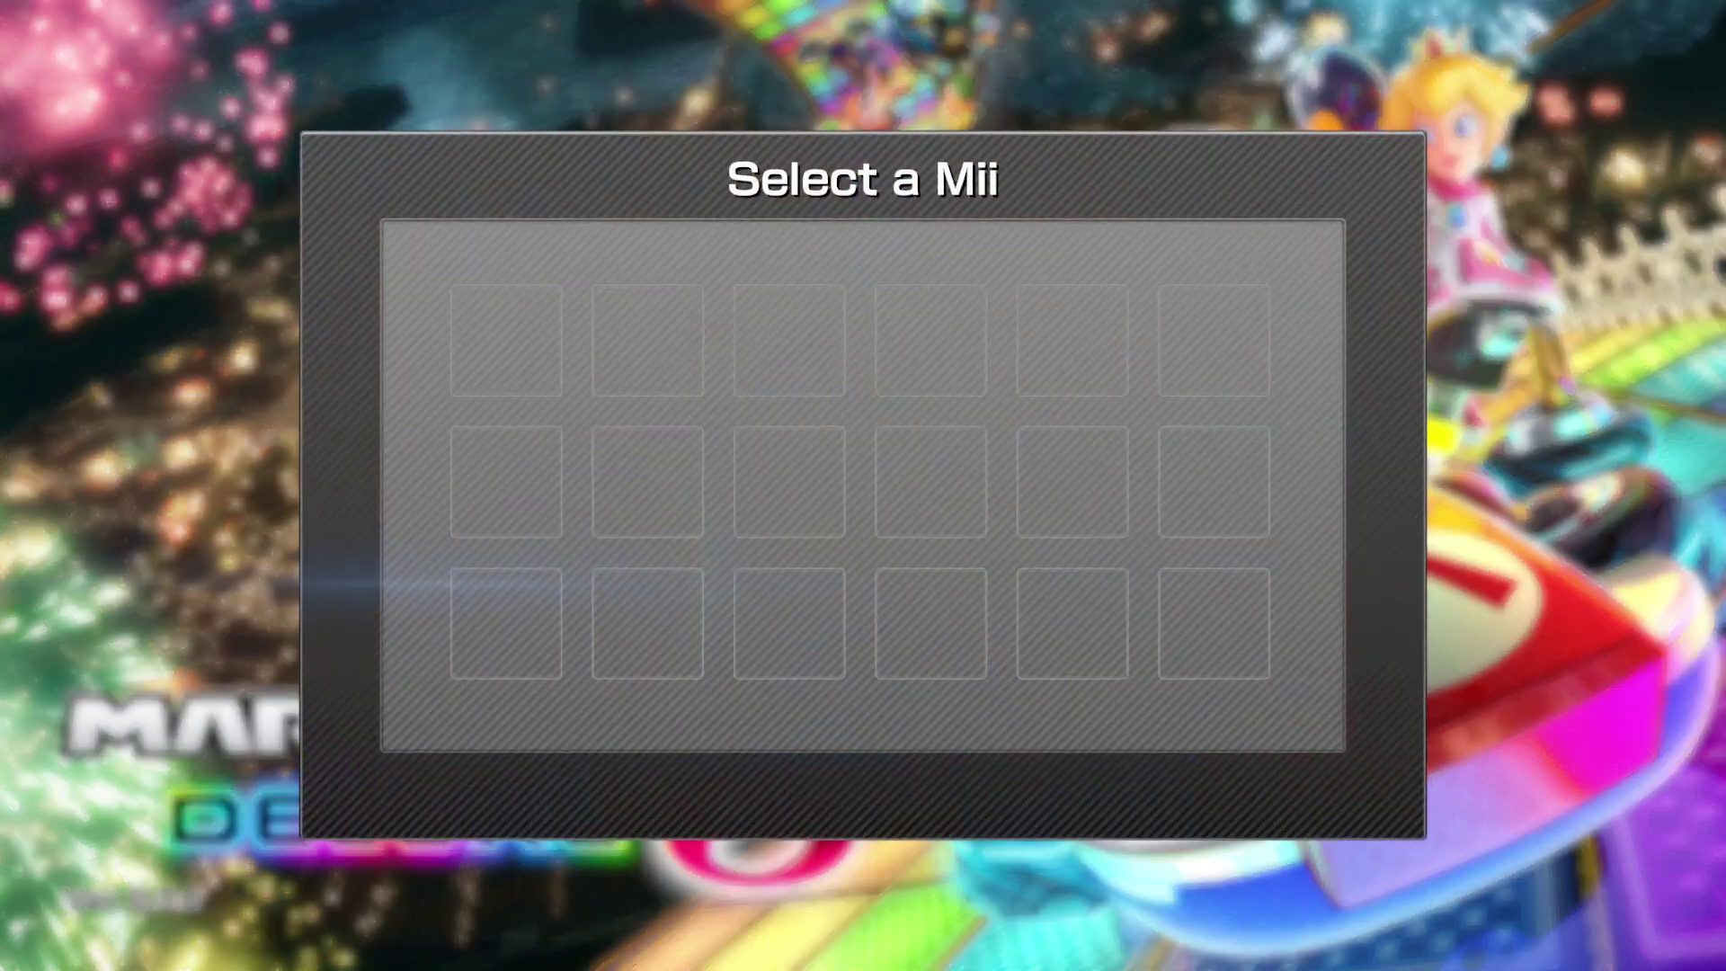